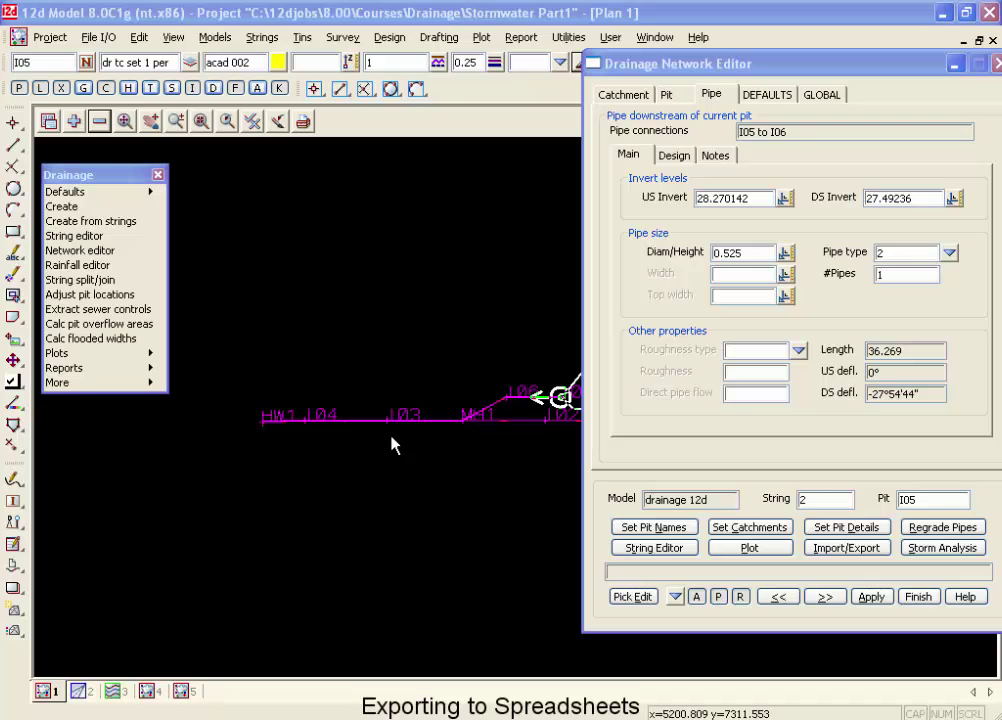
# Export all drainage network data in Spreadsheet clipboard format, including catchment details, bypass flows, pipe inverts and sizes, and junction pits
pyautogui.click(843, 556)
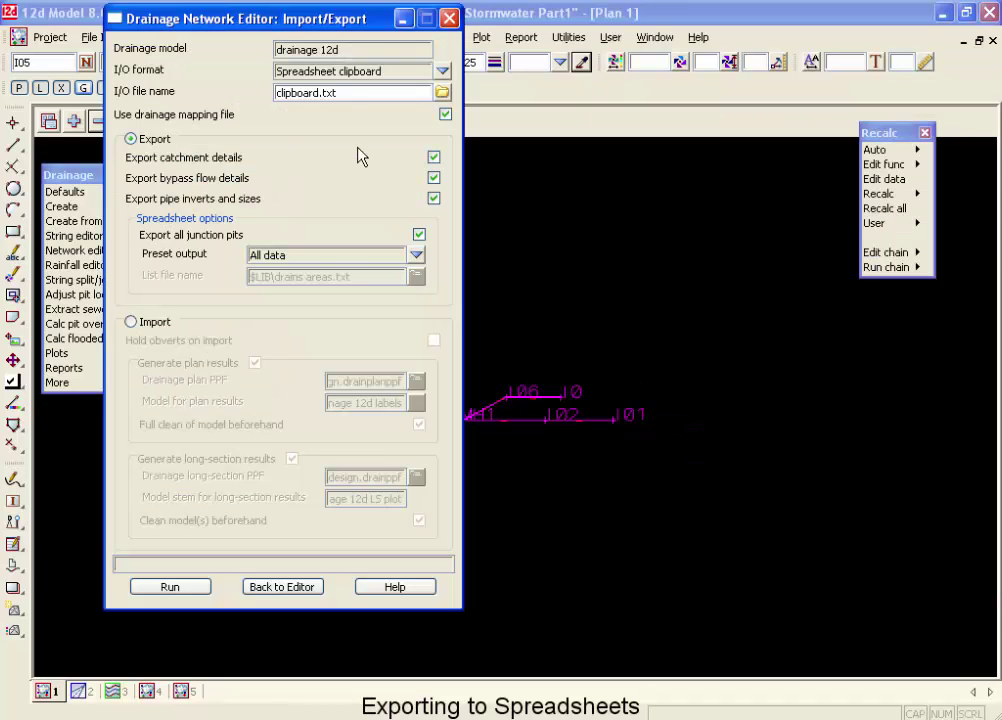
pyautogui.click(394, 71)
pyautogui.click(194, 587)
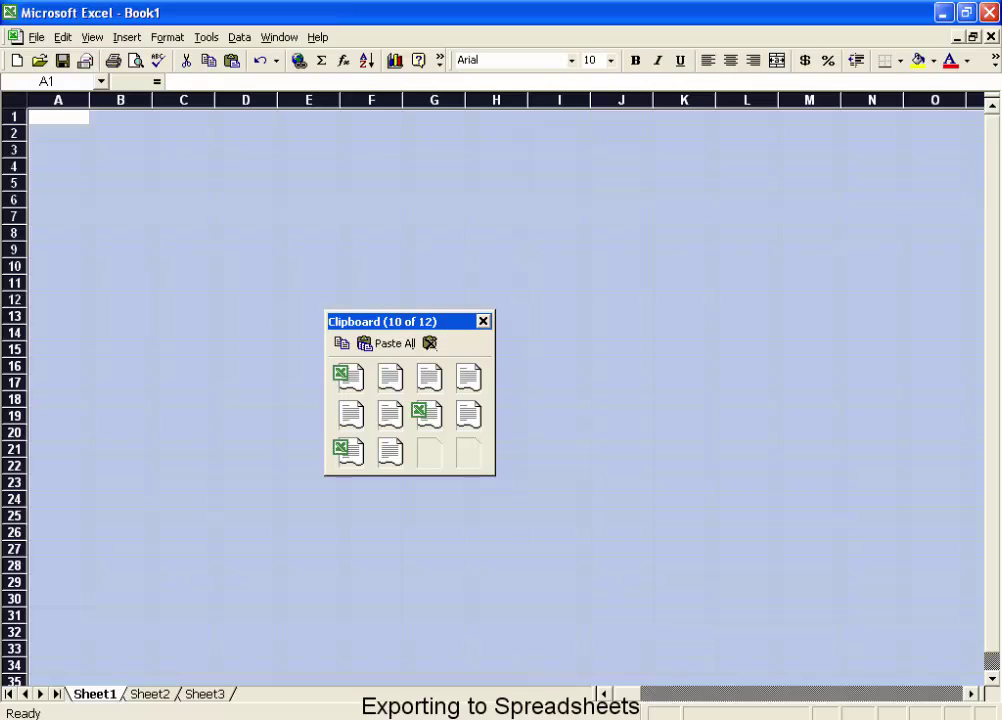
# Switch to the blank Excel workbook and paste the exported drainage data into Sheet1 starting at cell A1
pyautogui.click(58, 116)
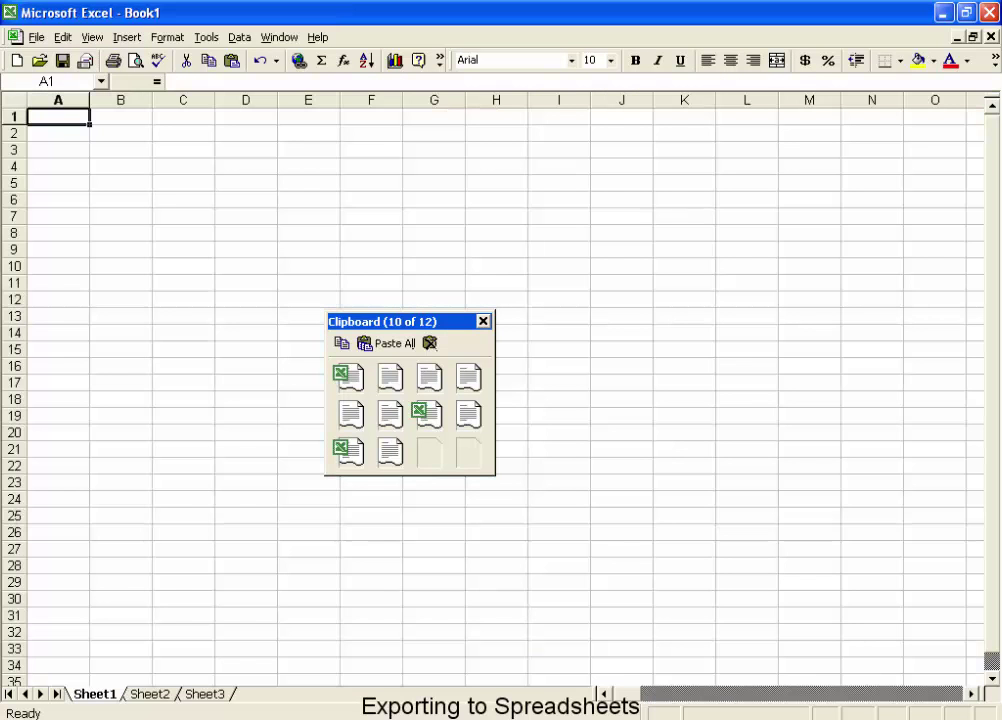
pyautogui.hotkey('ctrl', 'v')
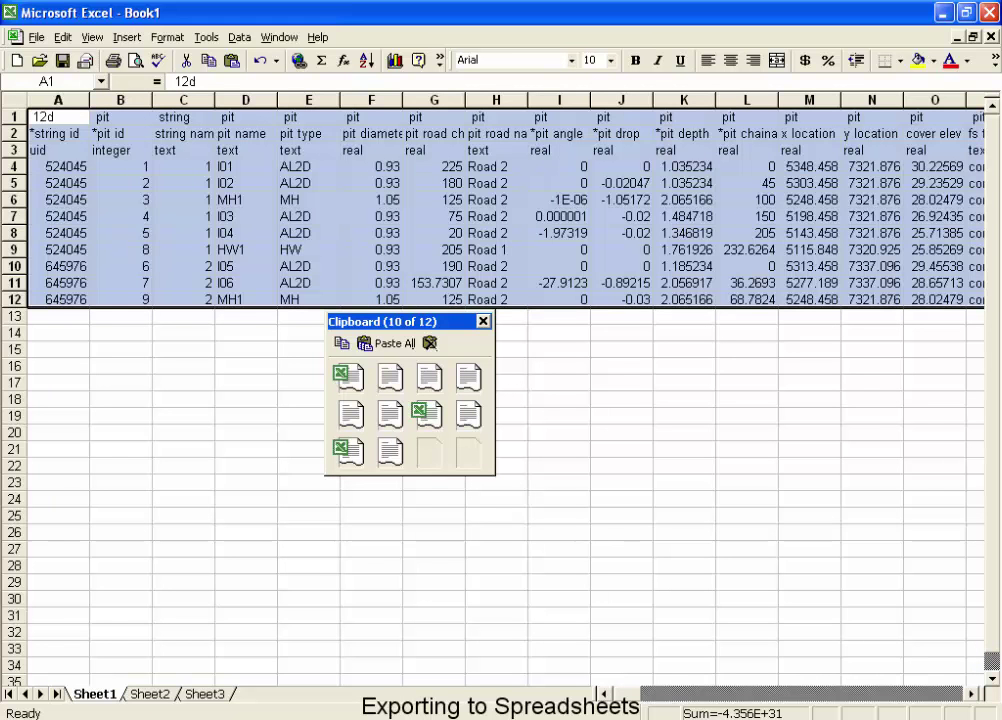
pyautogui.click(58, 116)
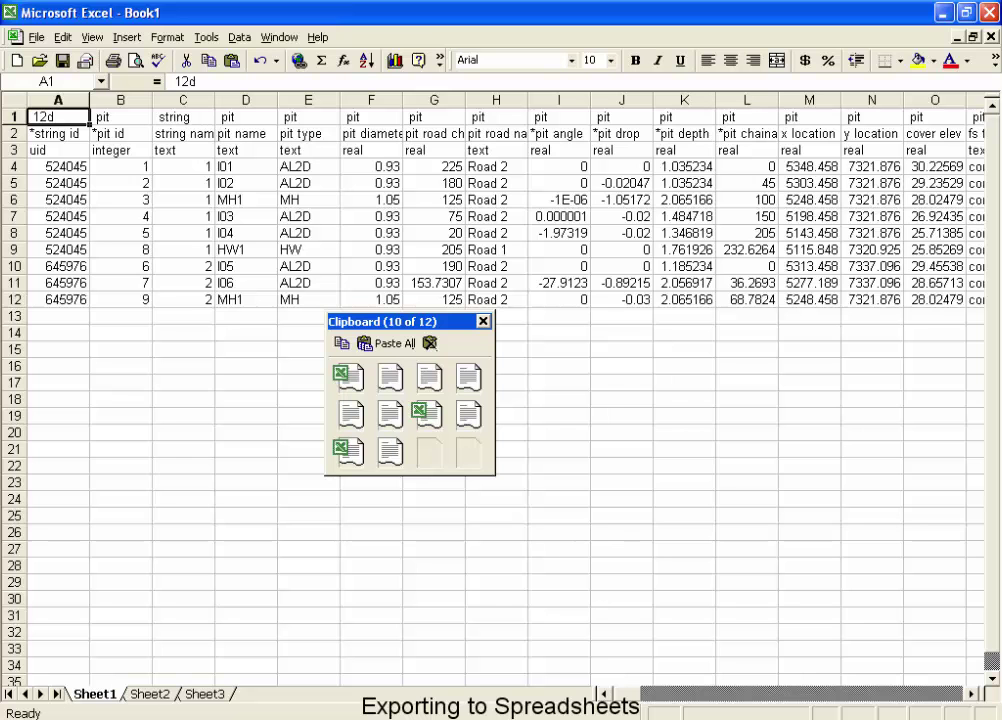
# Examine the row 1 headings across the pit, string and pipe columns, returning to cell A1
pyautogui.click(120, 117)
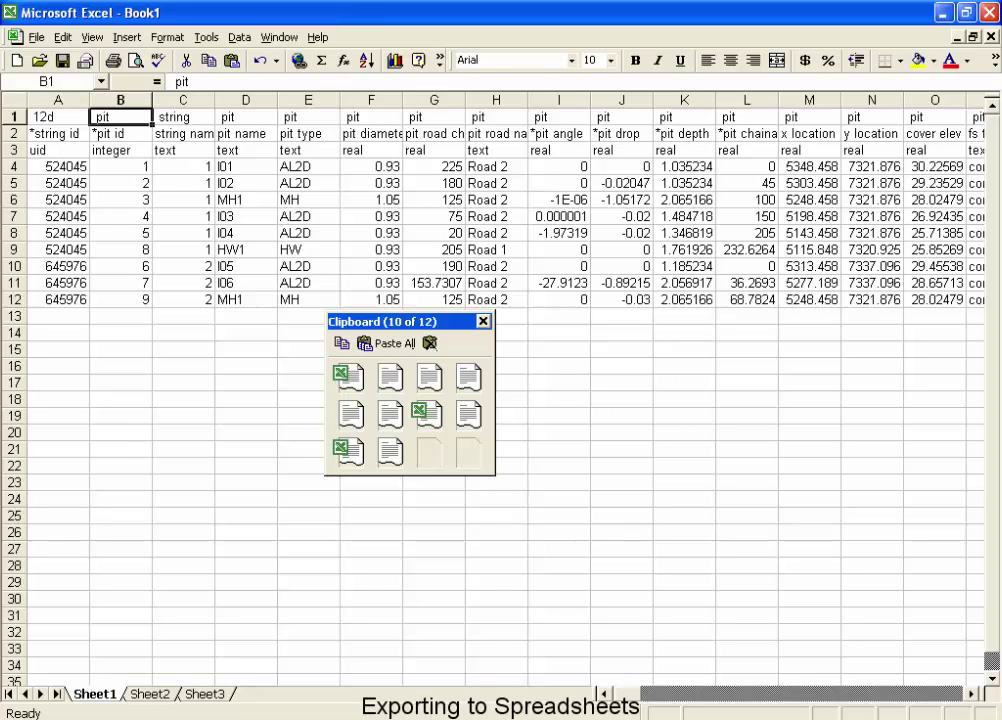
pyautogui.click(183, 117)
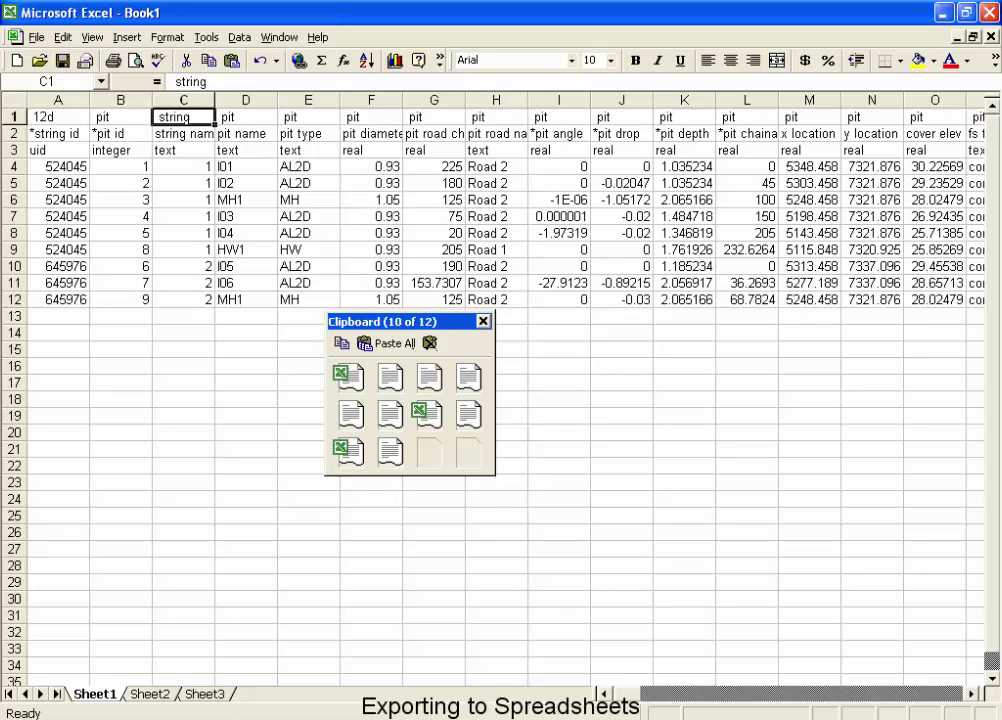
pyautogui.click(245, 117)
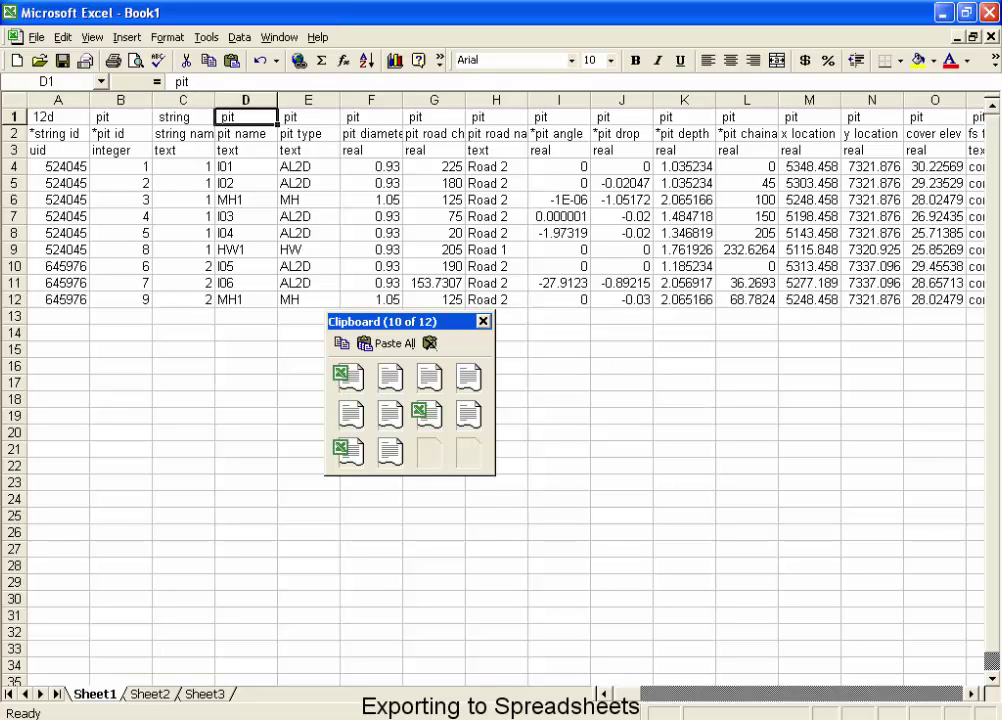
pyautogui.press('Right')
pyautogui.press('Right')
pyautogui.press('Right')
pyautogui.press('Right')
pyautogui.press('Right')
pyautogui.press('Right')
pyautogui.press('Right')
pyautogui.press('Right')
pyautogui.press('Right')
pyautogui.press('Right')
pyautogui.press('Right')
pyautogui.press('Right')
pyautogui.press('Right')
pyautogui.press('Right')
pyautogui.press('Right')
pyautogui.press('Right')
pyautogui.press('Right')
pyautogui.press('Right')
pyautogui.press('Right')
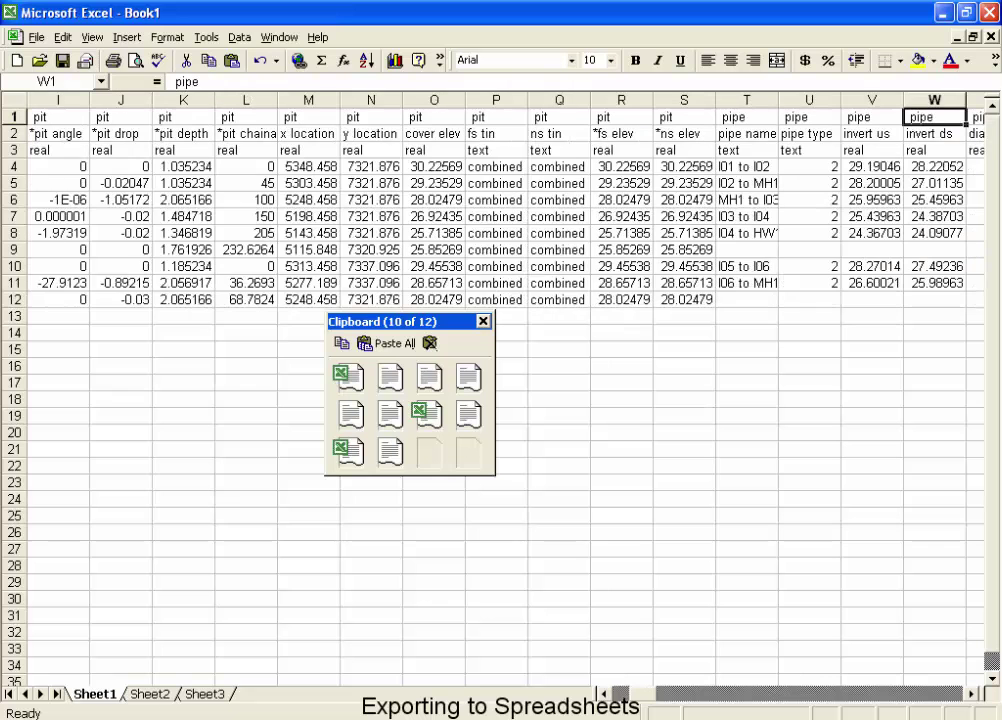
pyautogui.press('Left')
pyautogui.press('Left')
pyautogui.press('Left')
pyautogui.press('Left')
pyautogui.press('Left')
pyautogui.press('Left')
pyautogui.press('Left')
pyautogui.press('Left')
pyautogui.press('Left')
pyautogui.press('Left')
pyautogui.press('Left')
pyautogui.press('Left')
pyautogui.press('Left')
pyautogui.press('Left')
pyautogui.press('Left')
pyautogui.press('Left')
pyautogui.press('Left')
pyautogui.press('Left')
pyautogui.press('Left')
pyautogui.press('Left')
pyautogui.press('Left')
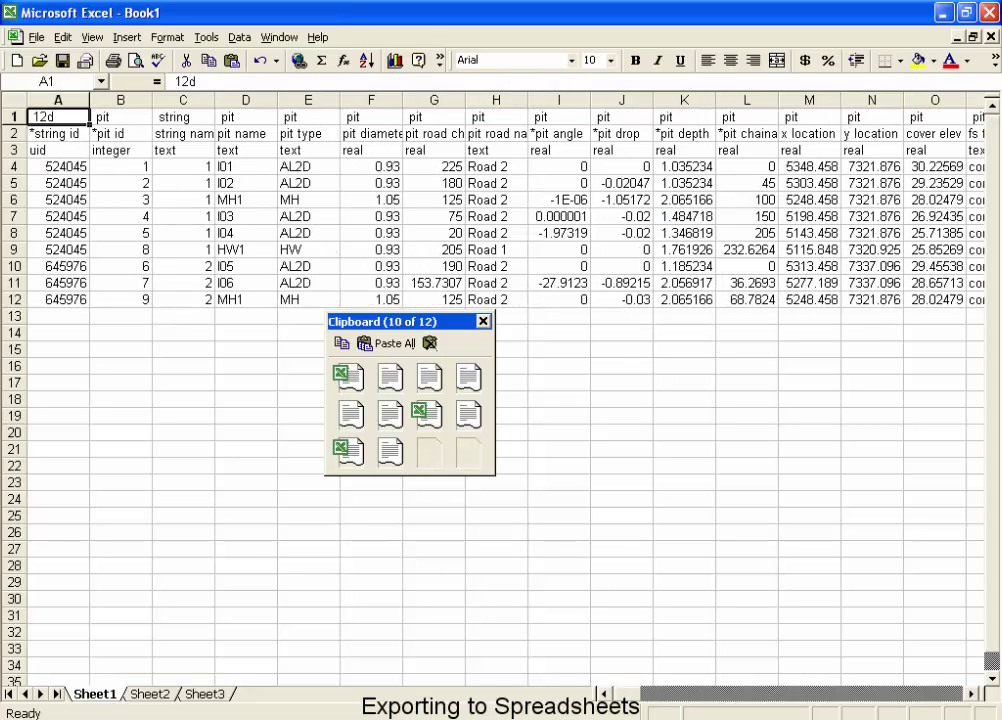
# Examine the field names in row 2 from the string id column across to the pit angle column
pyautogui.press('Down')
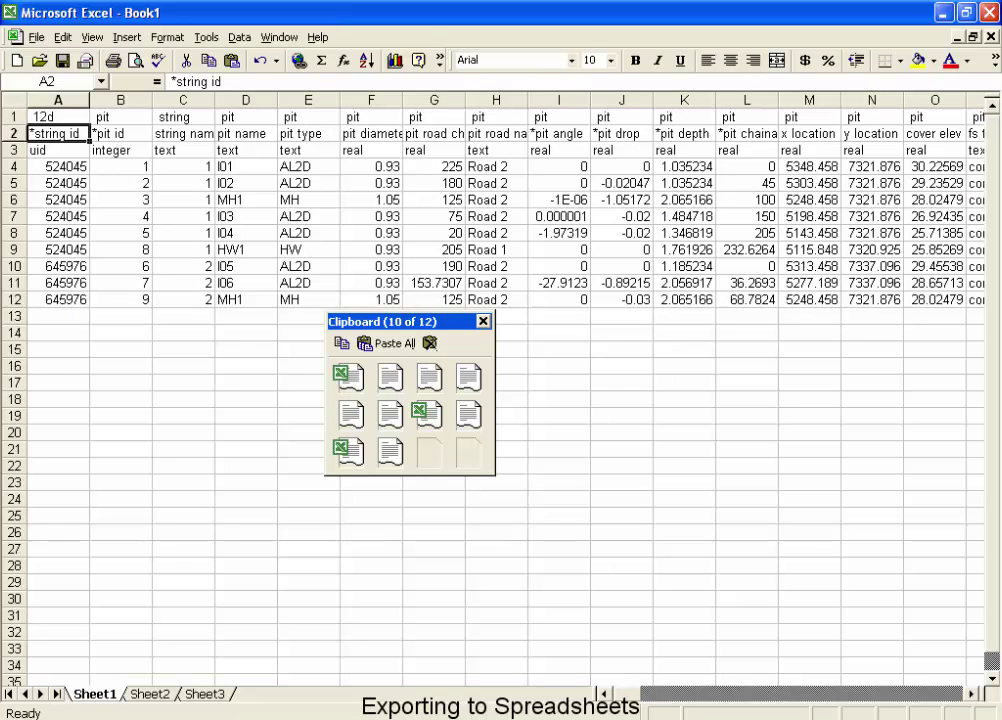
pyautogui.press('Right')
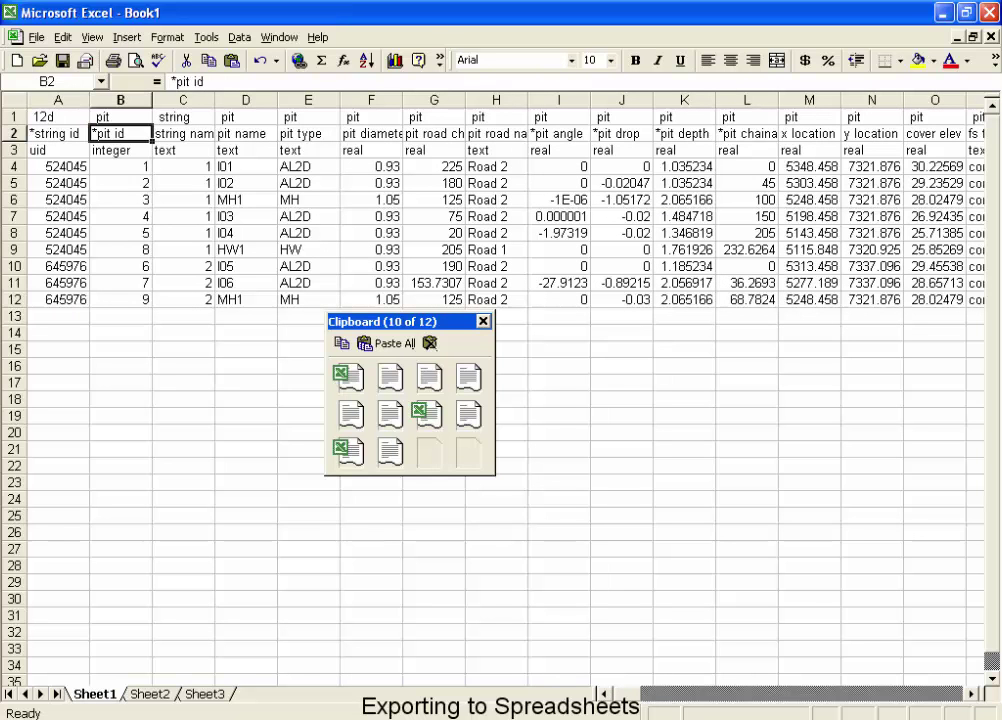
pyautogui.press('Right')
pyautogui.press('Right')
pyautogui.press('Right')
pyautogui.press('Right')
pyautogui.press('Right')
pyautogui.press('Right')
pyautogui.press('Right')
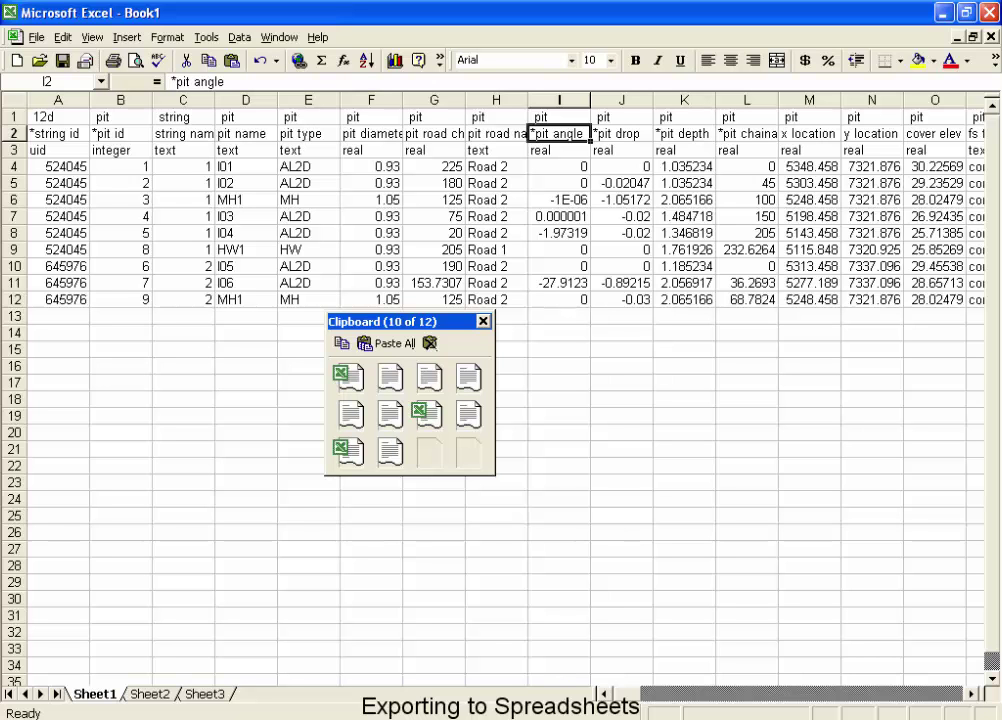
# Examine the data types in row 3 from the string id column to the pit diameter column
pyautogui.click(496, 150)
pyautogui.click(57, 150)
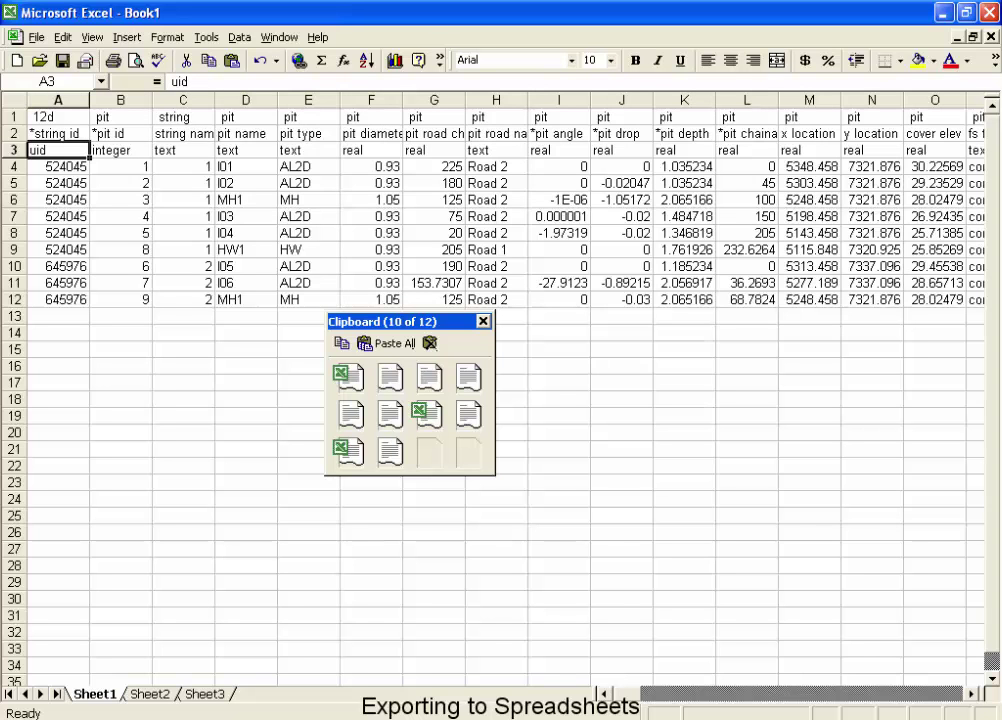
pyautogui.click(120, 150)
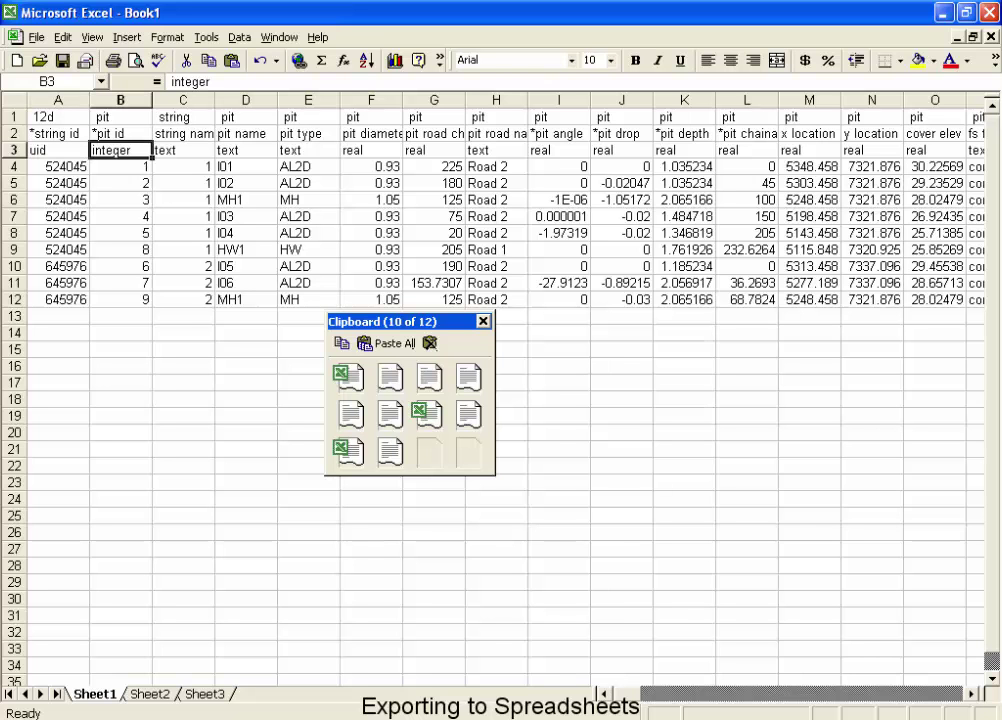
pyautogui.click(183, 150)
pyautogui.click(245, 150)
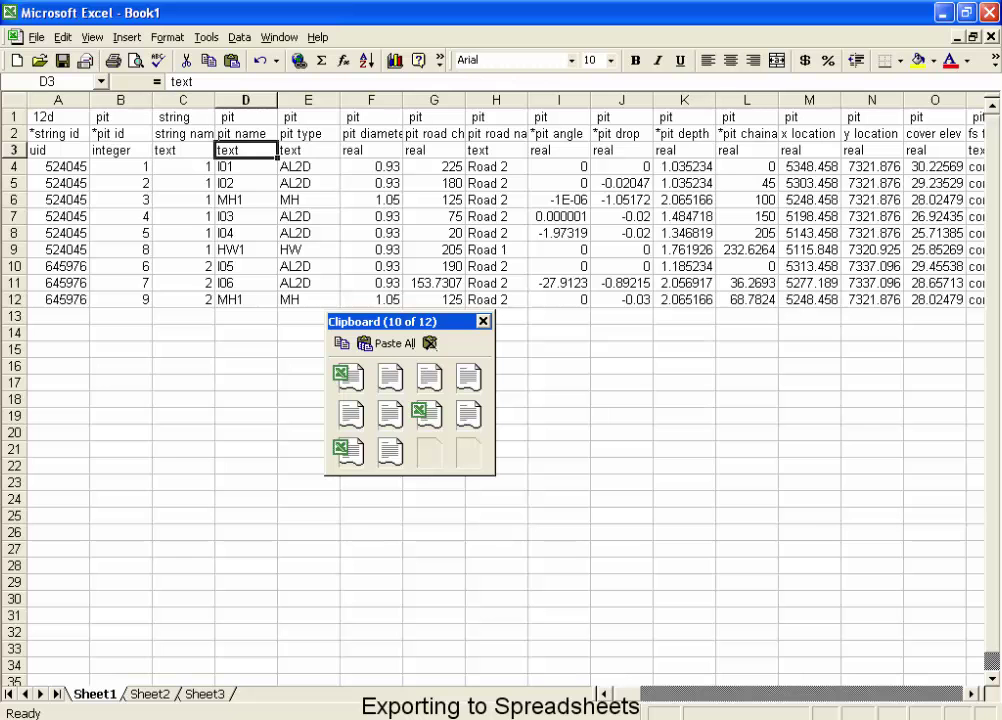
pyautogui.click(308, 150)
pyautogui.click(371, 150)
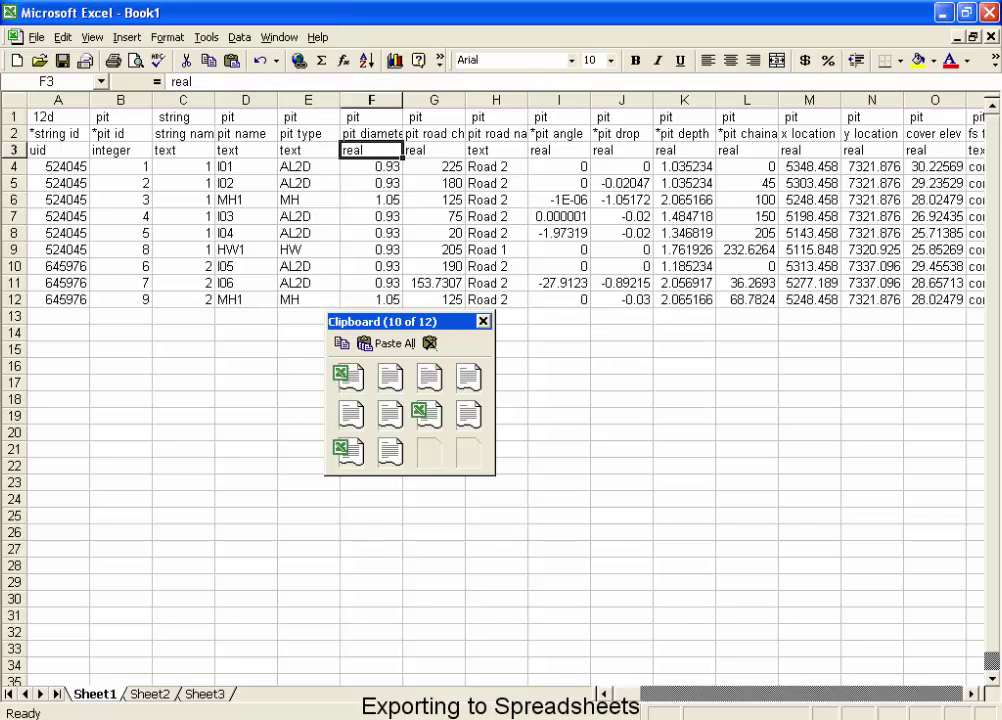
pyautogui.click(308, 150)
pyautogui.click(58, 150)
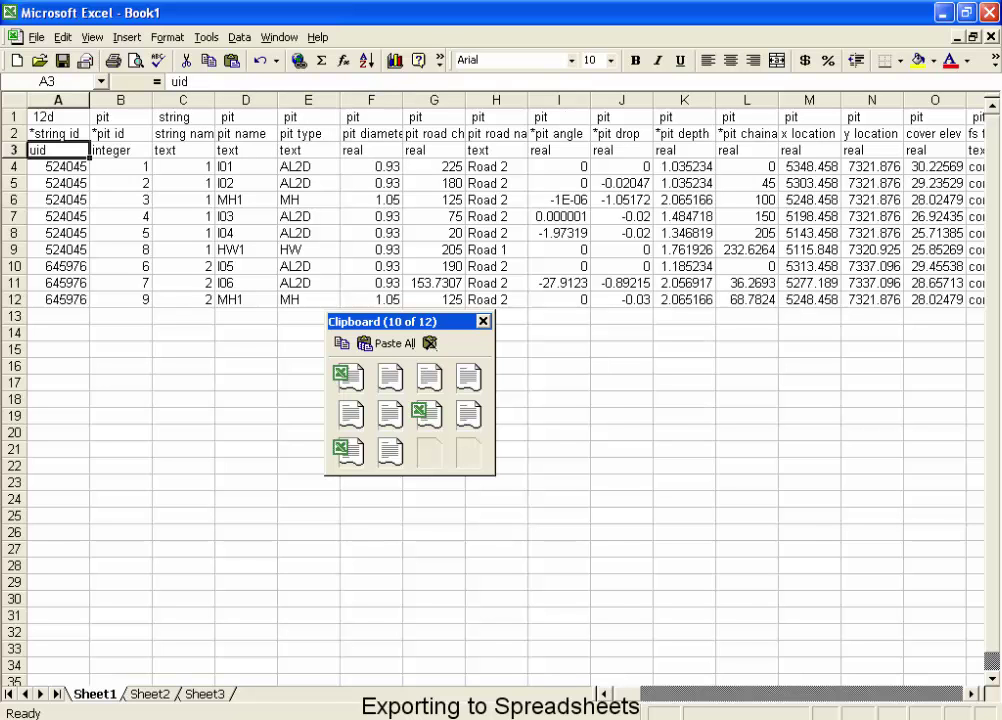
# Check the string id and pit id columns, comparing their headings with the values in row 4
pyautogui.click(58, 133)
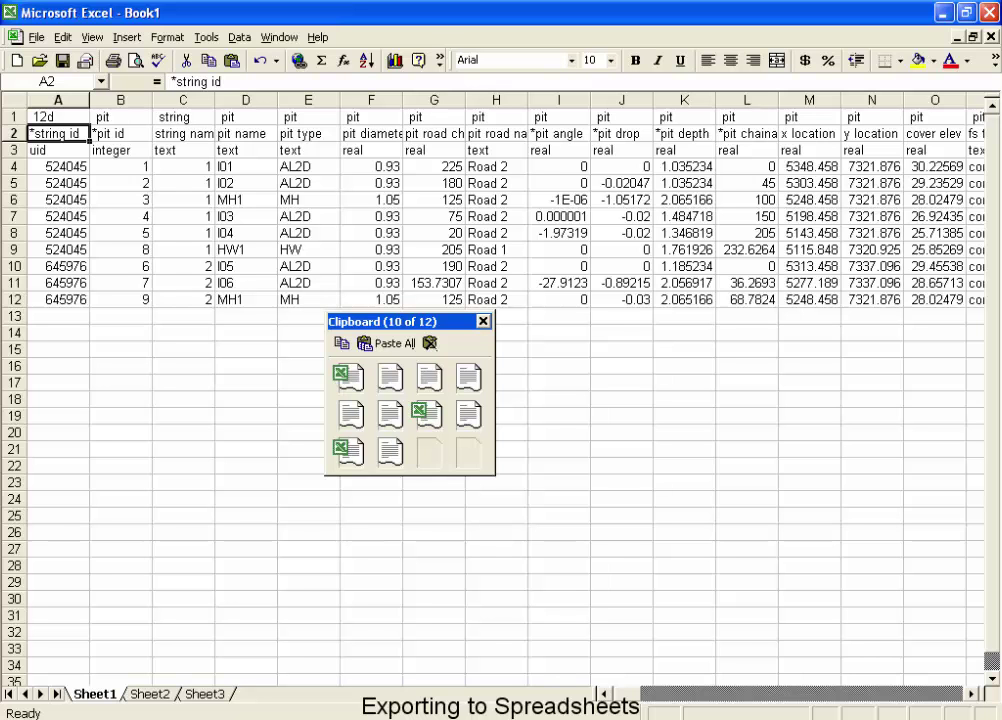
pyautogui.click(58, 166)
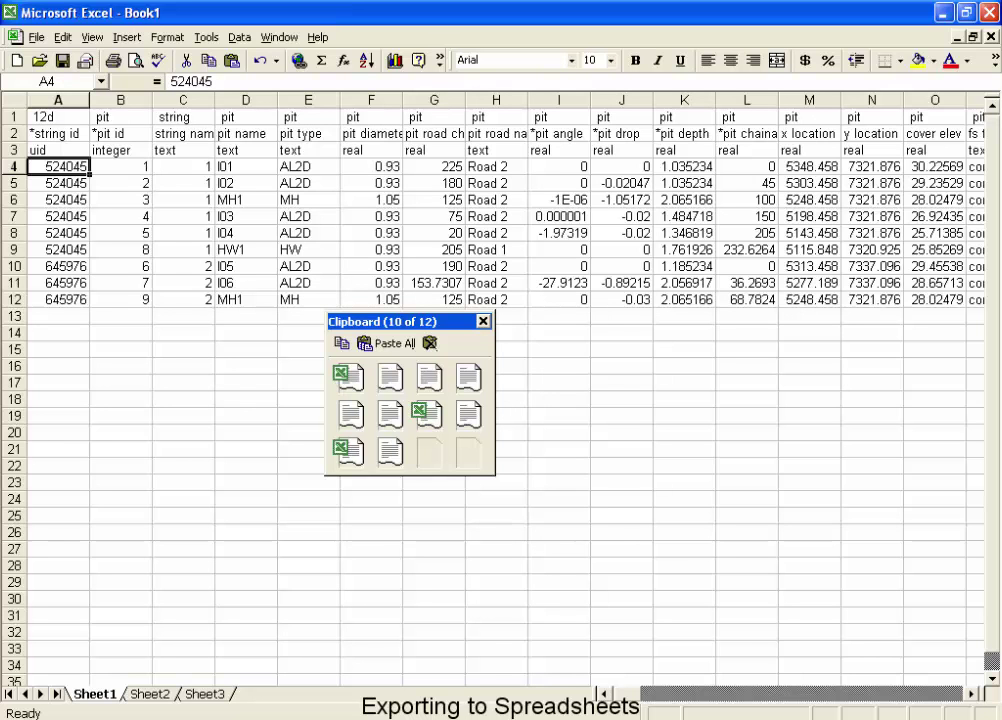
pyautogui.click(120, 166)
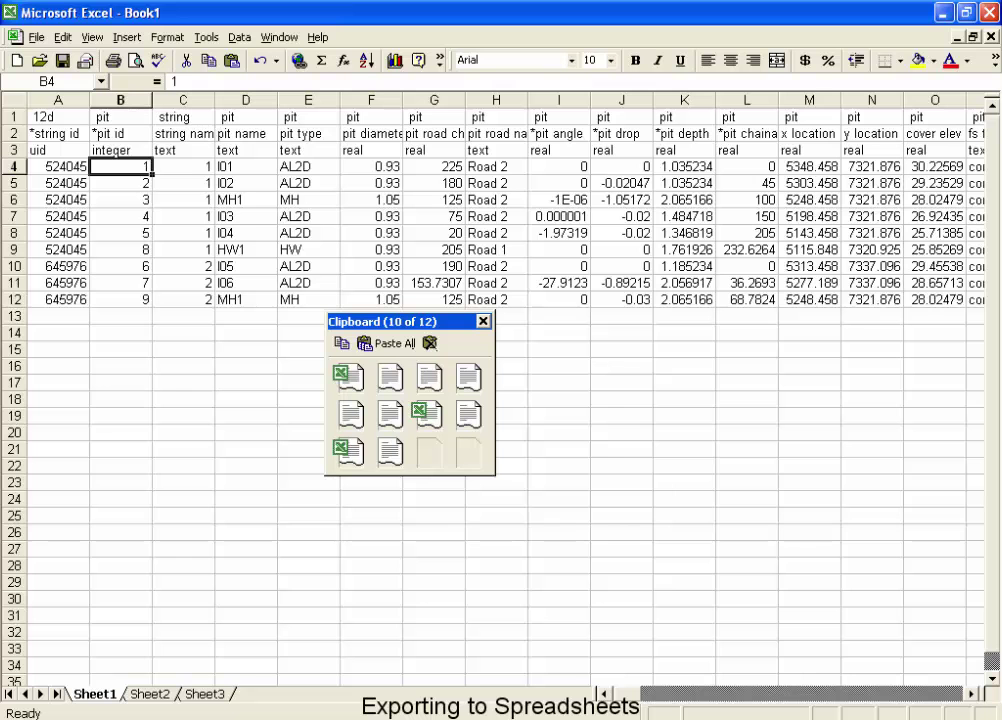
pyautogui.press('Up')
pyautogui.press('Up')
pyautogui.press('Up')
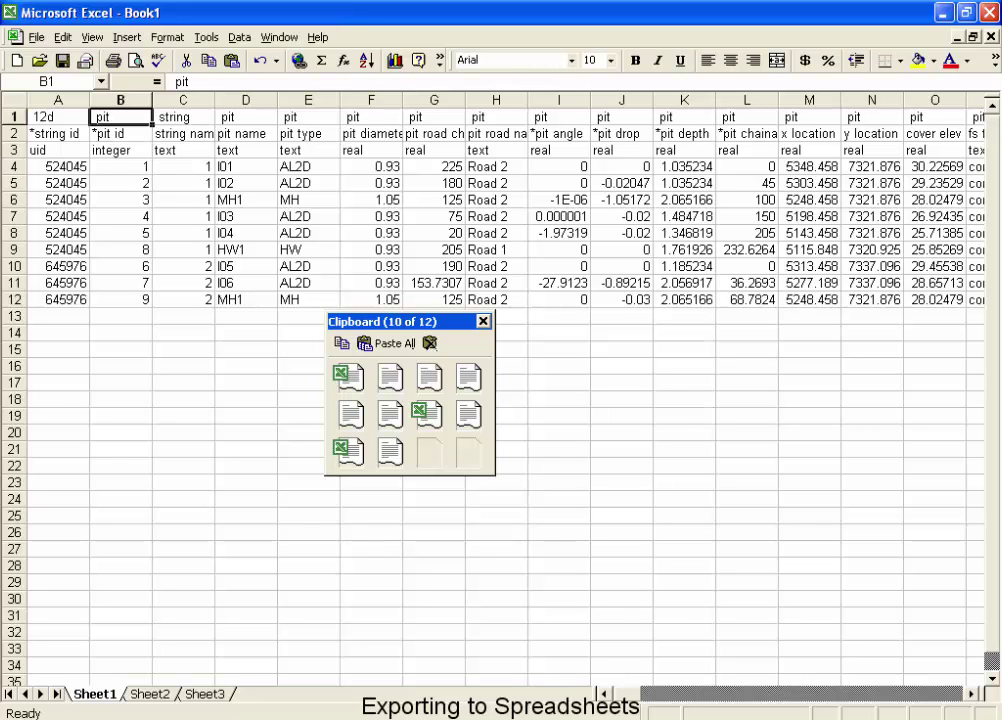
pyautogui.click(120, 133)
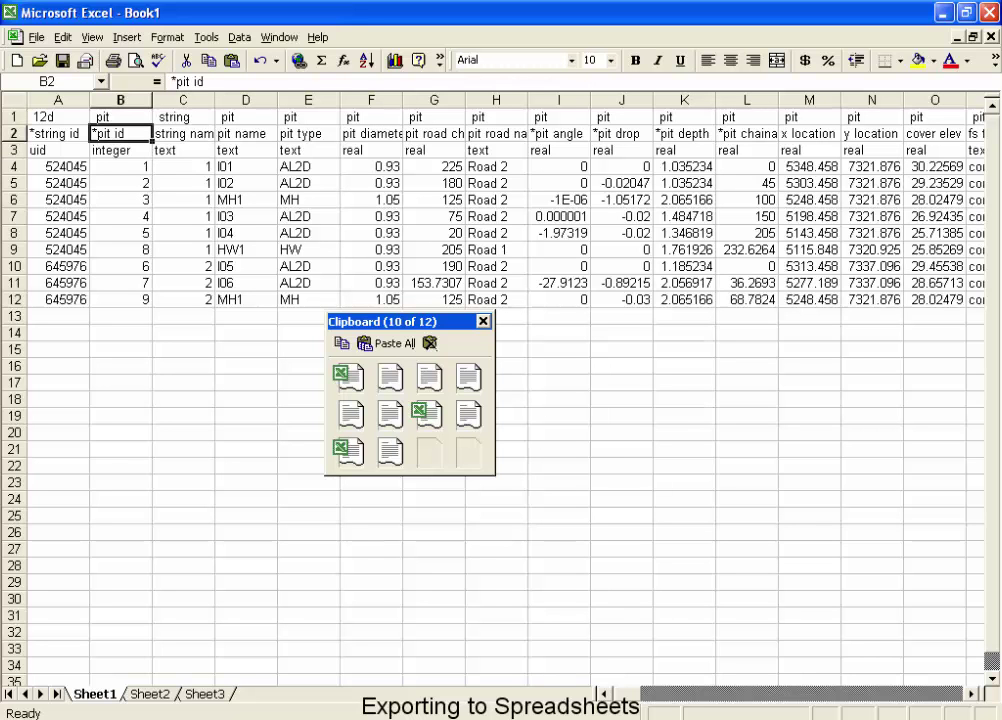
# Freeze the panes at cell E4 to hold header rows 1 to 3 and columns A to D in place
pyautogui.press('Down')
pyautogui.press('Down')
pyautogui.press('Down')
pyautogui.press('Up')
pyautogui.press('Right')
pyautogui.press('Right')
pyautogui.press('Right')
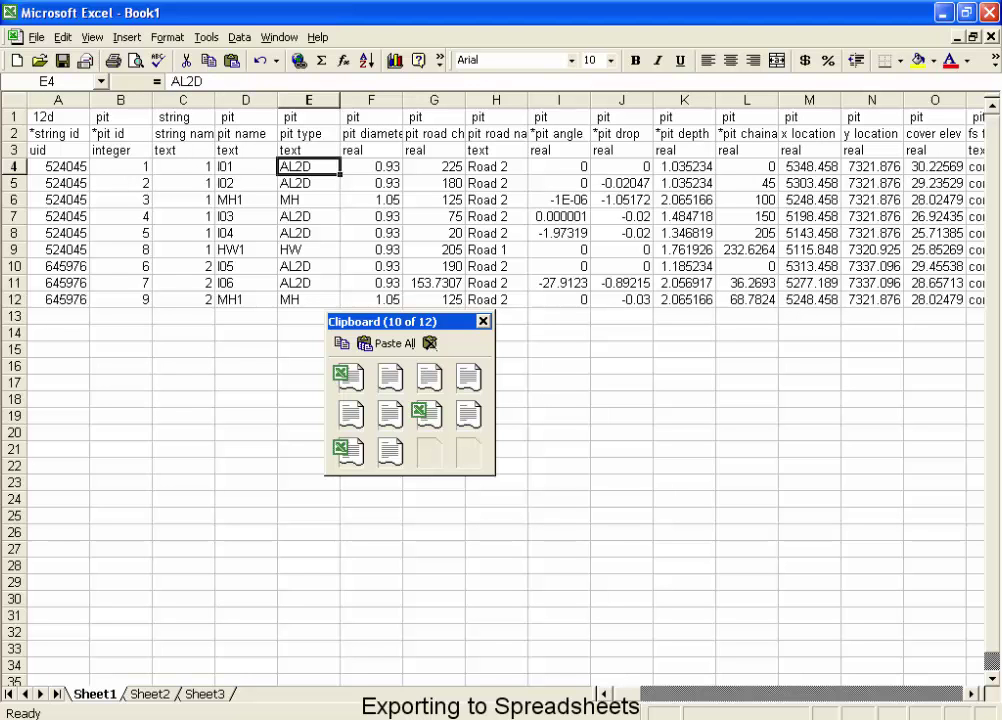
pyautogui.hotkey('alt', 'w')
pyautogui.press('f')
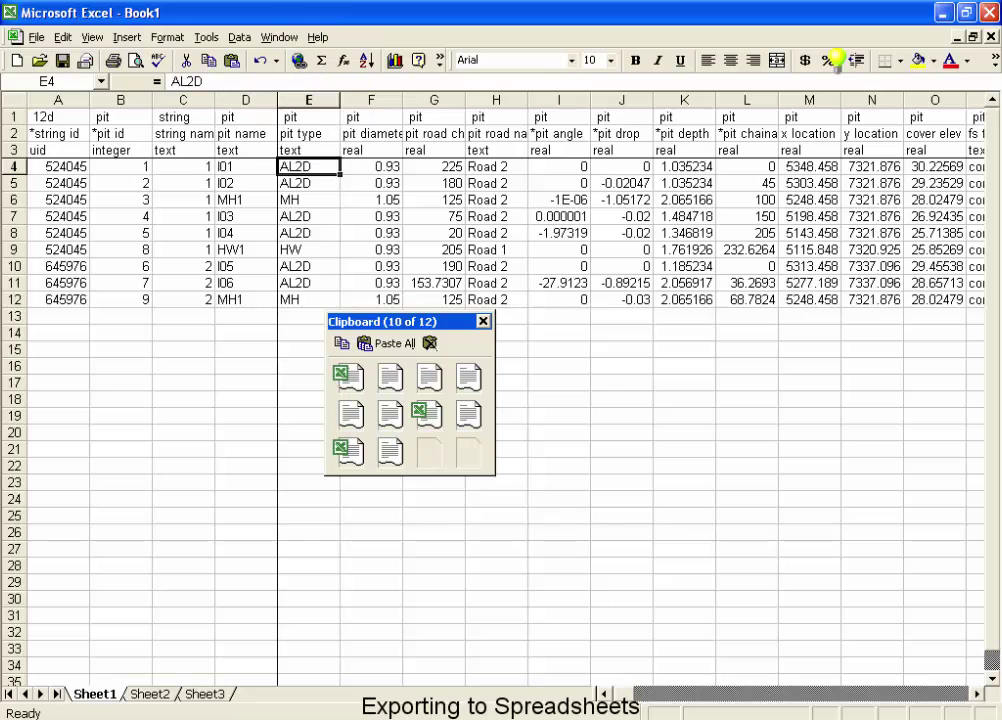
# Browse row 4 across the pit and pipe columns to the calculated values around column BK, with the panes frozen
pyautogui.press('Left')
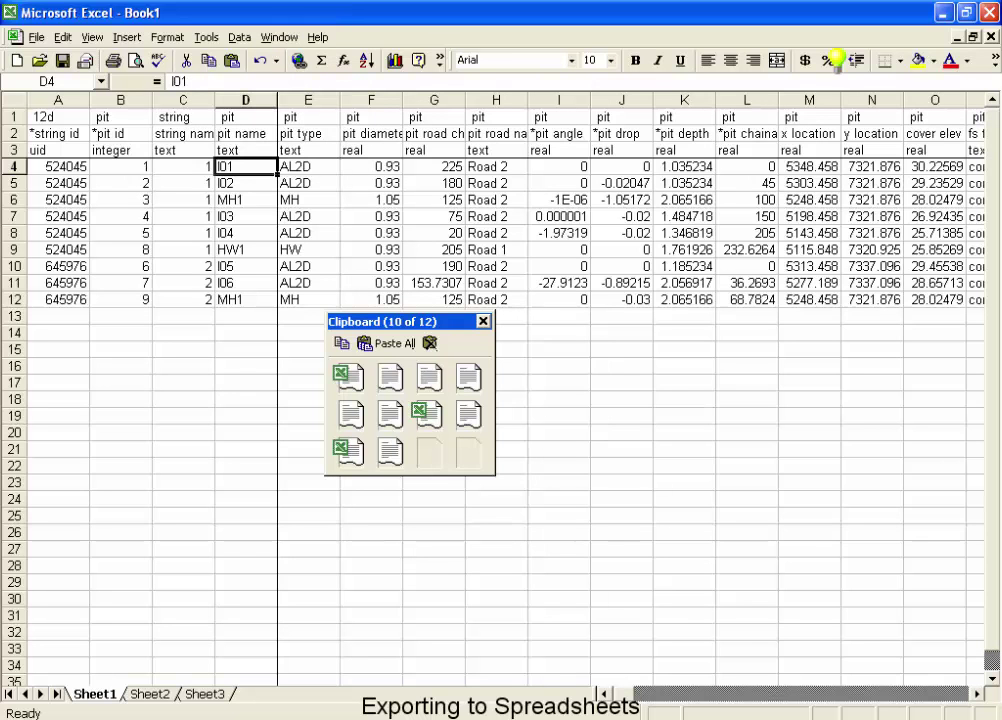
pyautogui.press('Left')
pyautogui.press('Right')
pyautogui.press('Right')
pyautogui.press('Right')
pyautogui.press('Right')
pyautogui.press('Right')
pyautogui.press('Right')
pyautogui.press('Right')
pyautogui.press('Right')
pyautogui.press('Right')
pyautogui.press('Right')
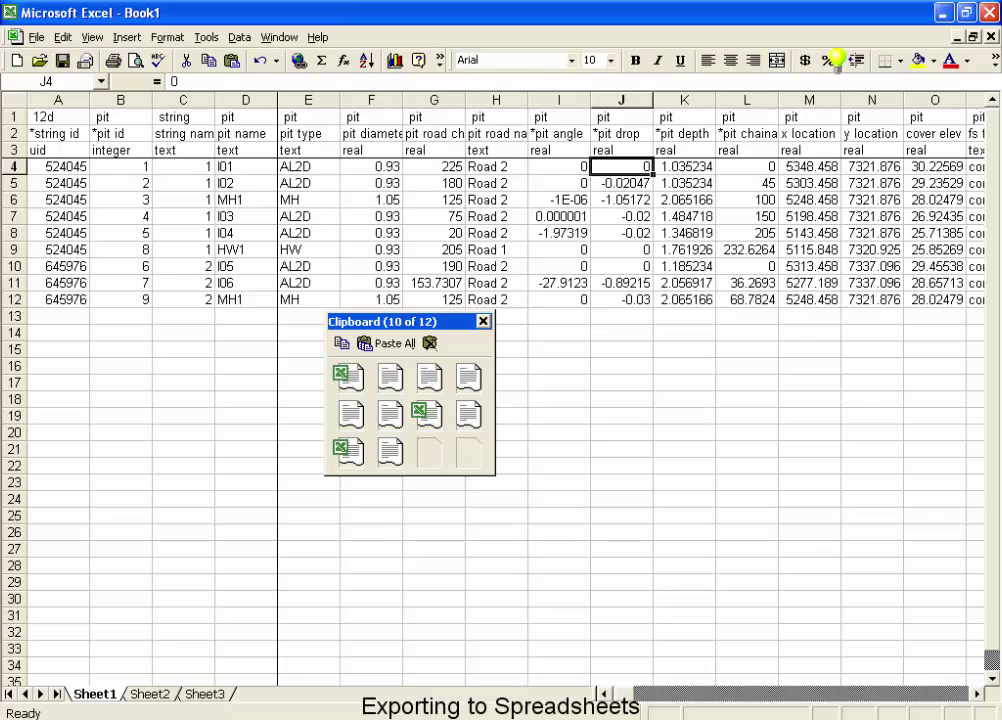
pyautogui.press('Right')
pyautogui.press('Right')
pyautogui.press('Right')
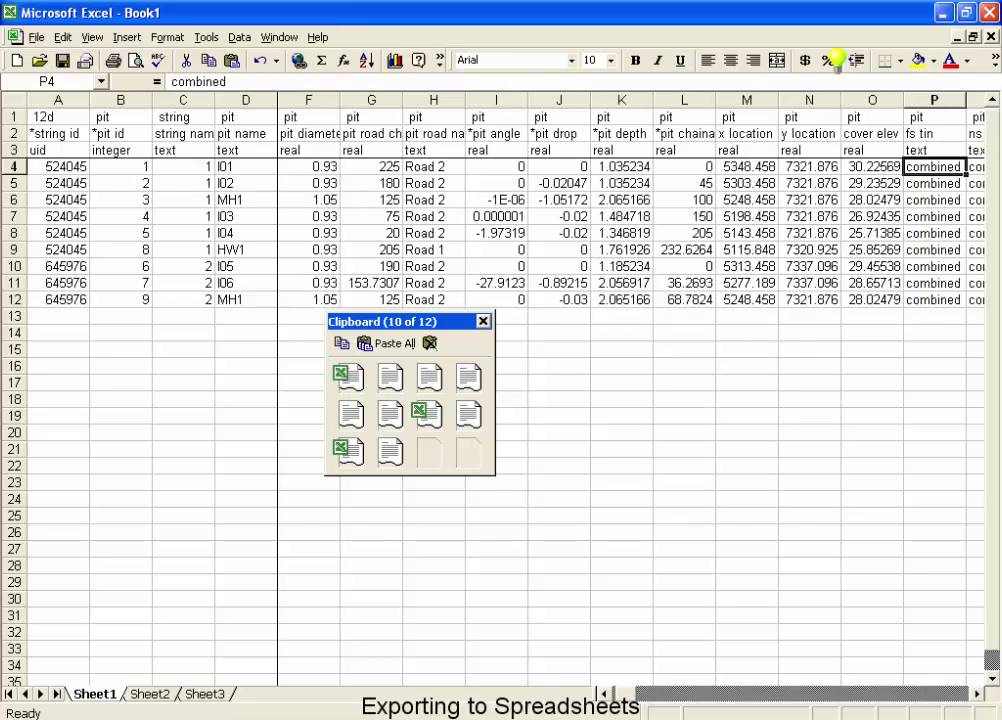
pyautogui.press('Right')
pyautogui.press('Right')
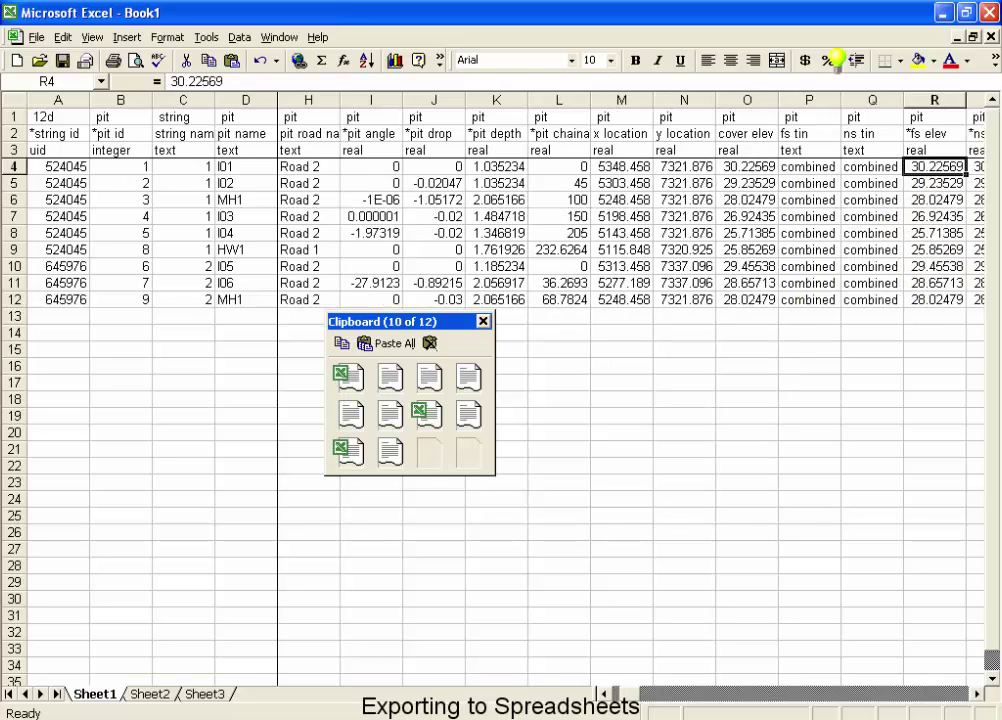
pyautogui.press('Right')
pyautogui.press('Right')
pyautogui.press('Right')
pyautogui.press('Right')
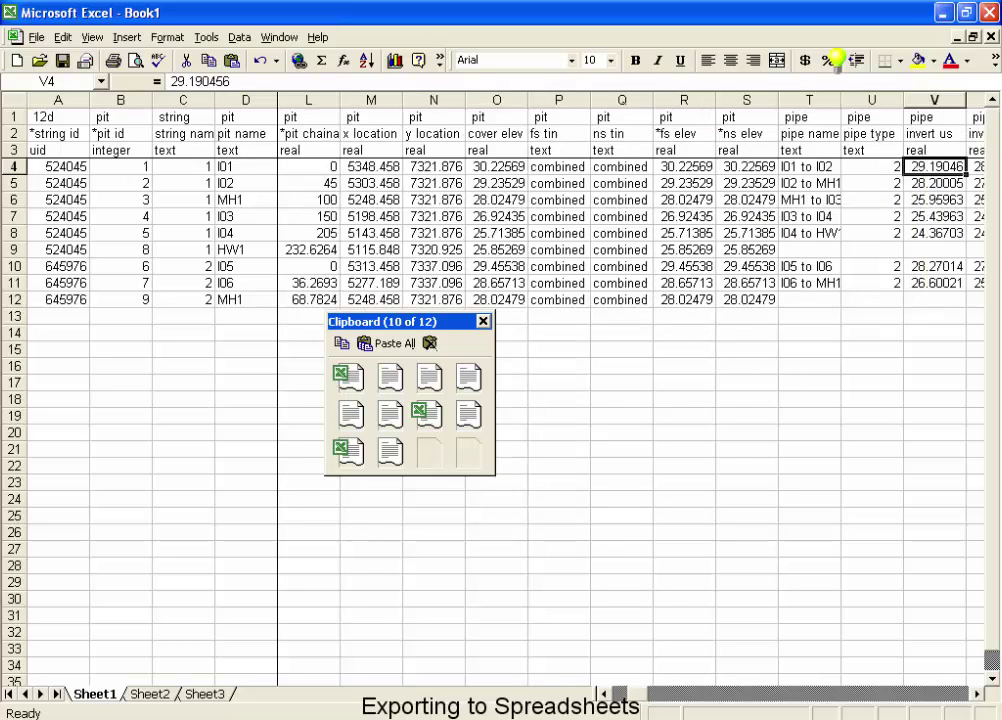
pyautogui.press('Right')
pyautogui.press('Right')
pyautogui.press('Right')
pyautogui.press('Right')
pyautogui.press('Right')
pyautogui.press('Right')
pyautogui.press('Right')
pyautogui.press('Right')
pyautogui.press('Right')
pyautogui.press('Right')
pyautogui.press('Right')
pyautogui.press('Right')
pyautogui.press('Right')
pyautogui.press('Right')
pyautogui.press('Right')
pyautogui.press('Right')
pyautogui.press('Right')
pyautogui.press('Right')
pyautogui.press('Right')
pyautogui.press('Right')
pyautogui.press('Right')
pyautogui.press('Right')
pyautogui.press('Right')
pyautogui.press('Right')
pyautogui.press('Right')
pyautogui.press('Right')
pyautogui.press('Right')
pyautogui.press('Right')
pyautogui.press('Right')
pyautogui.press('Right')
pyautogui.press('Right')
pyautogui.press('Right')
pyautogui.press('Right')
# Read the full row 2 field names of the calculated and setout columns between BG and BR
pyautogui.press('Up')
pyautogui.press('Up')
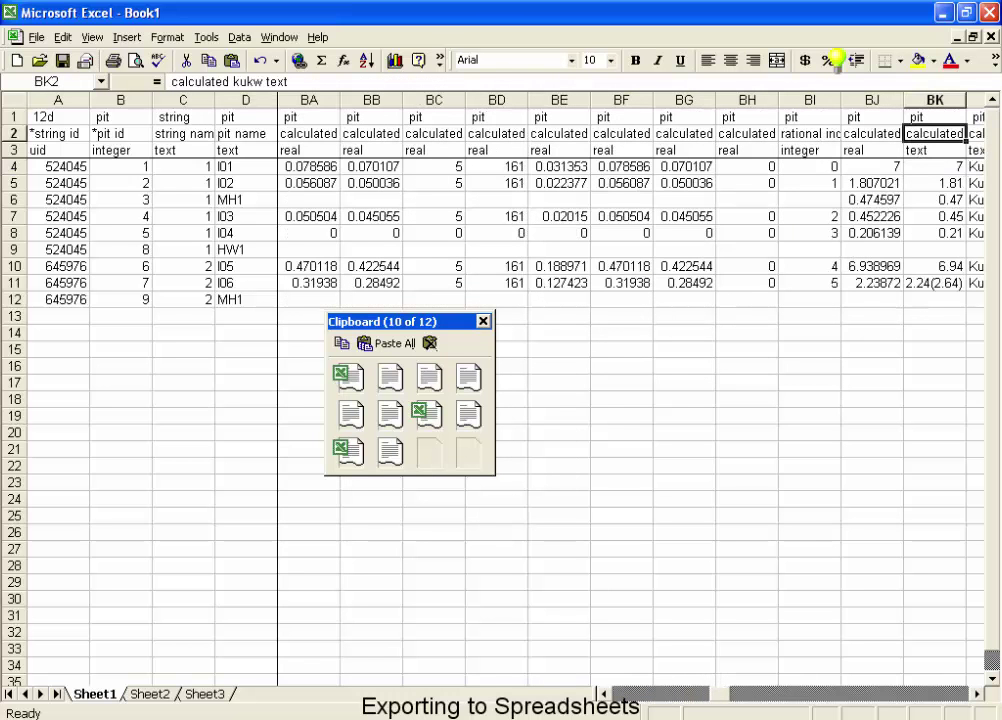
pyautogui.press('Left')
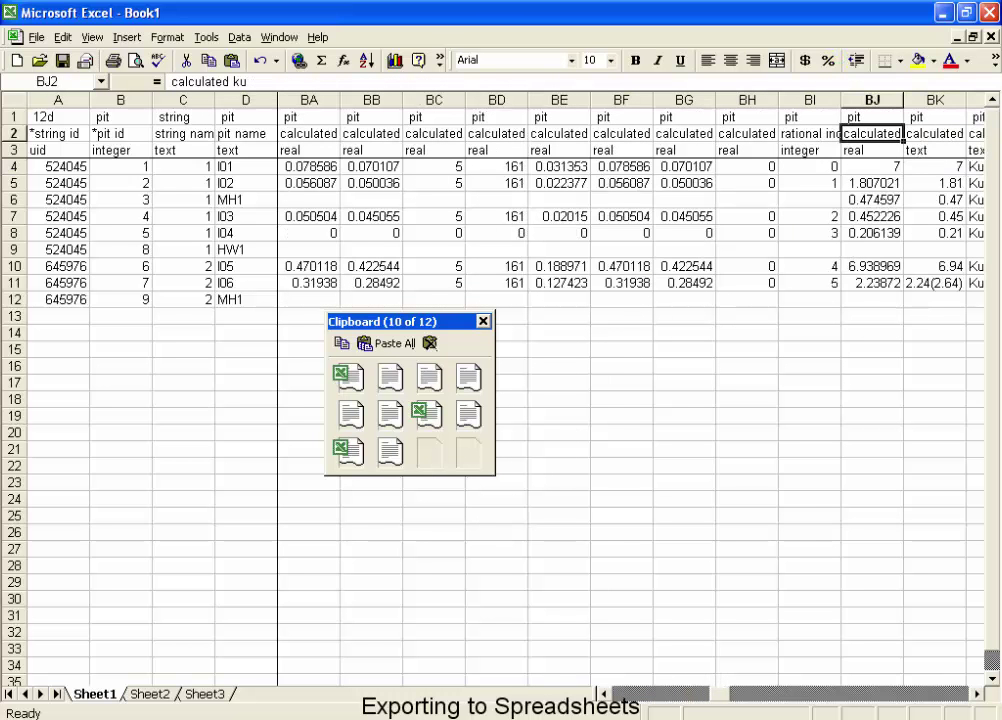
pyautogui.press('Left')
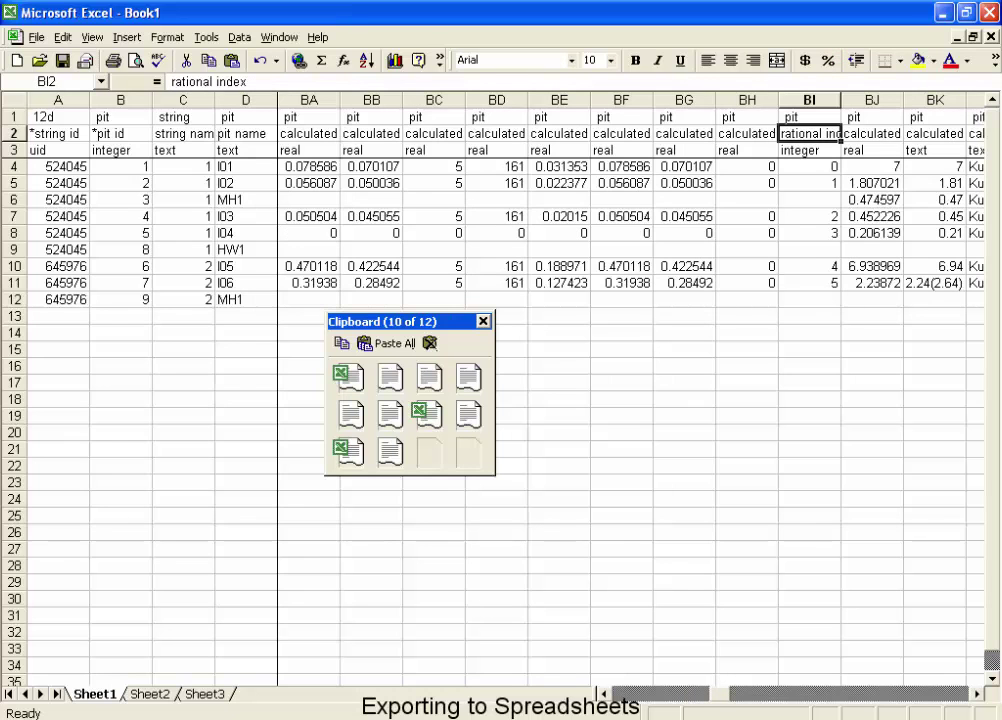
pyautogui.press('Left')
pyautogui.press('Left')
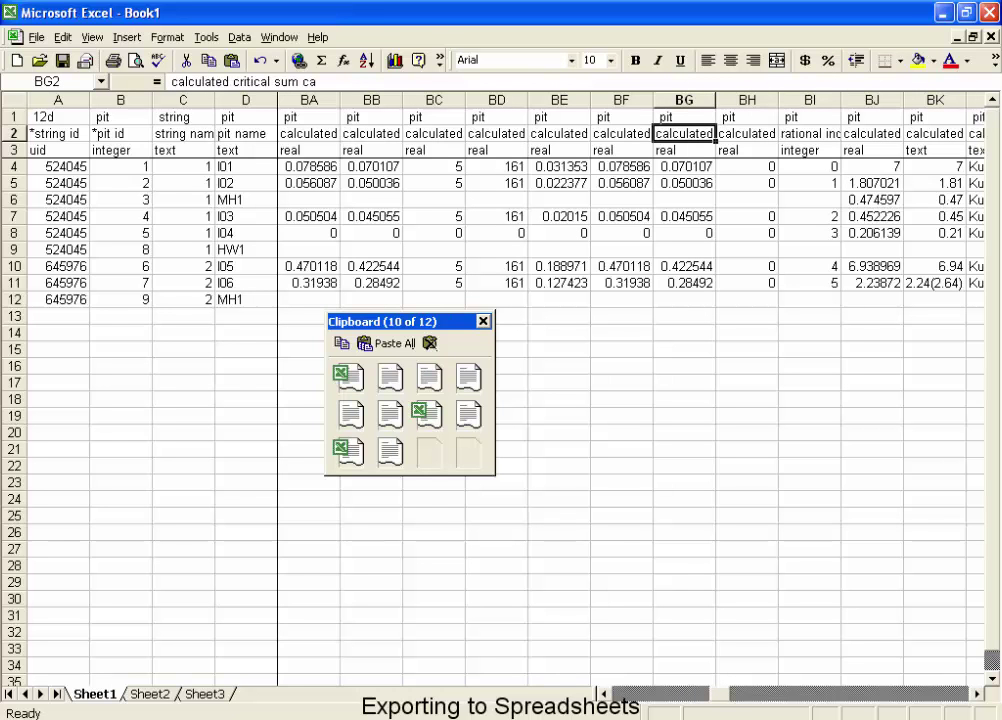
pyautogui.press('Right')
pyautogui.press('Right')
pyautogui.press('Right')
pyautogui.press('Right')
pyautogui.press('Right')
pyautogui.press('Right')
pyautogui.press('Right')
pyautogui.press('Right')
pyautogui.press('Right')
pyautogui.press('Right')
pyautogui.press('Right')
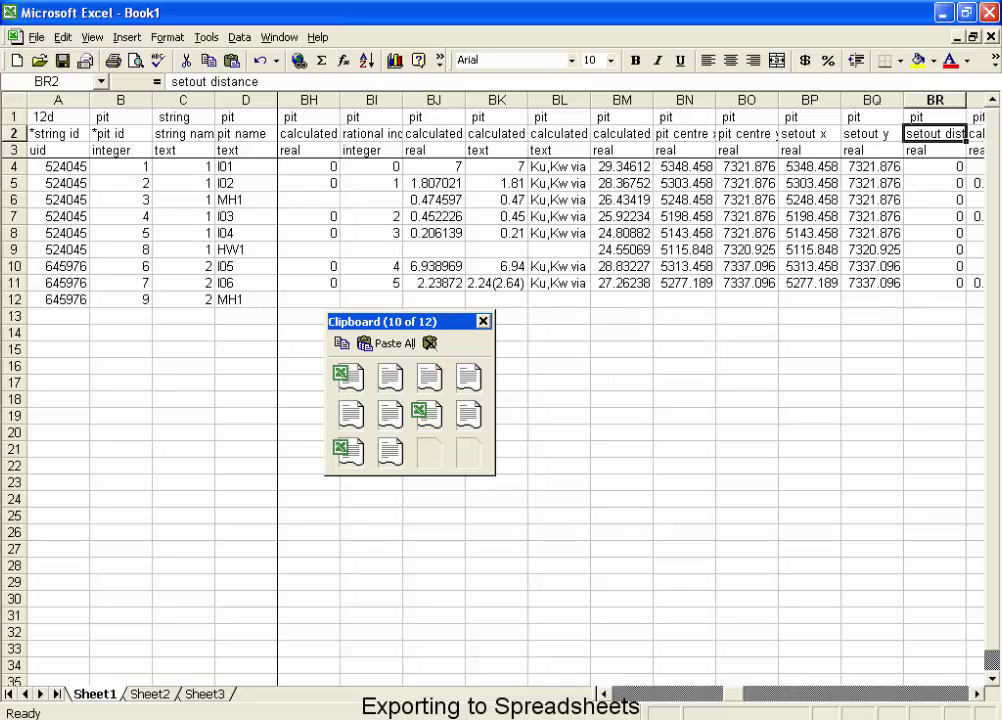
# Read the full row 2 field names of the calculated pit columns from BS to BU
pyautogui.press('Right')
pyautogui.press('Right')
pyautogui.press('Right')
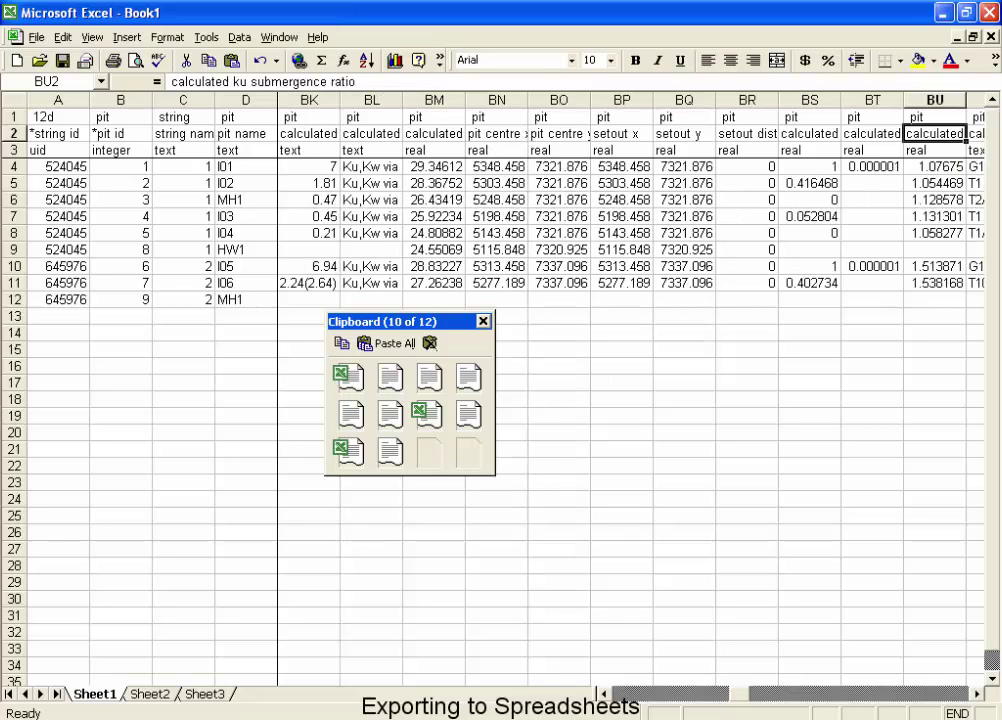
# Set the pipe type of pipe I06 to MH1 to 3 in cell U11
pyautogui.press('Home')
pyautogui.press('Right')
pyautogui.press('Right')
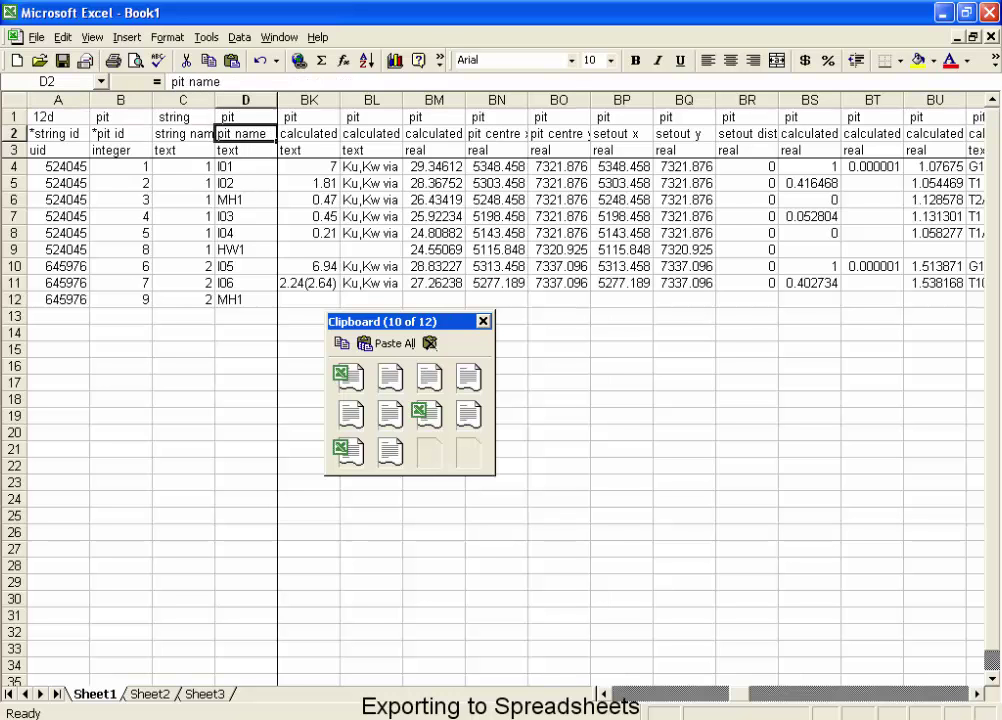
pyautogui.press('Right')
pyautogui.press('Right')
pyautogui.press('Right')
pyautogui.press('Right')
pyautogui.press('Right')
pyautogui.press('Right')
pyautogui.press('Right')
pyautogui.press('Right')
pyautogui.press('Right')
pyautogui.press('Right')
pyautogui.press('Right')
pyautogui.press('Right')
pyautogui.press('Right')
pyautogui.press('Right')
pyautogui.press('Right')
pyautogui.press('Right')
pyautogui.press('Right')
pyautogui.press('Right')
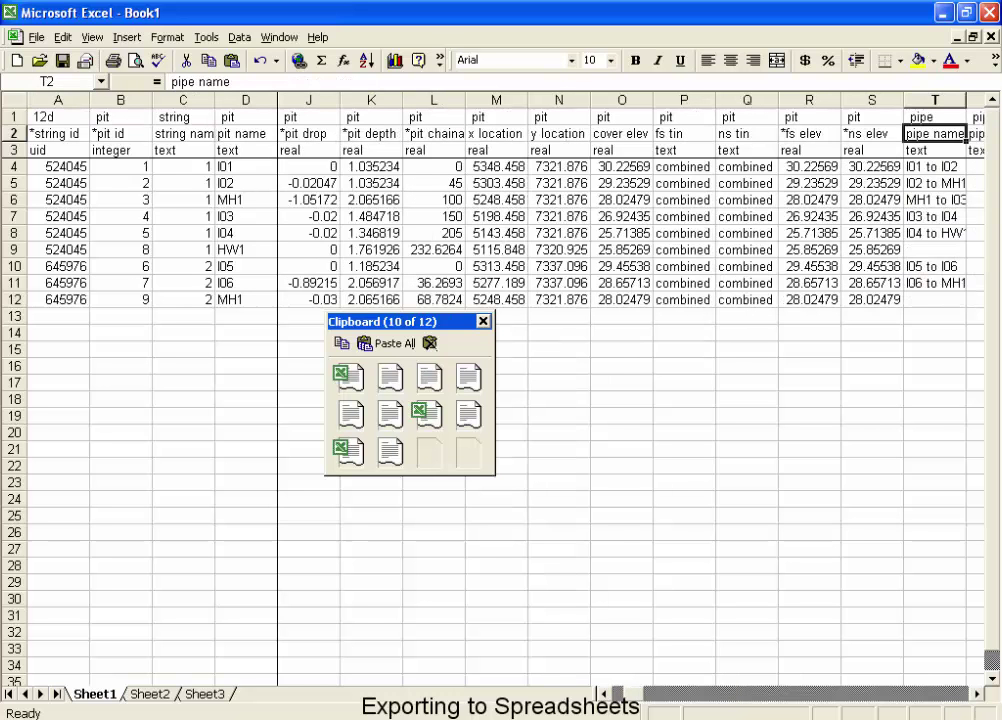
pyautogui.press('Right')
pyautogui.press('Right')
pyautogui.press('Left')
pyautogui.press('Left')
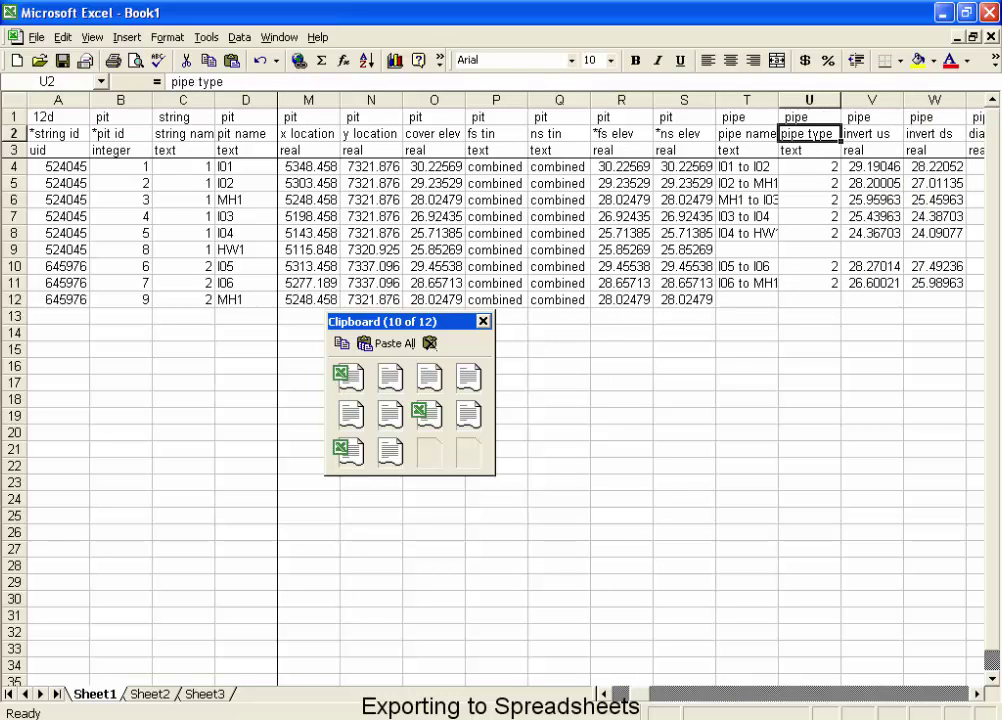
pyautogui.press('Down')
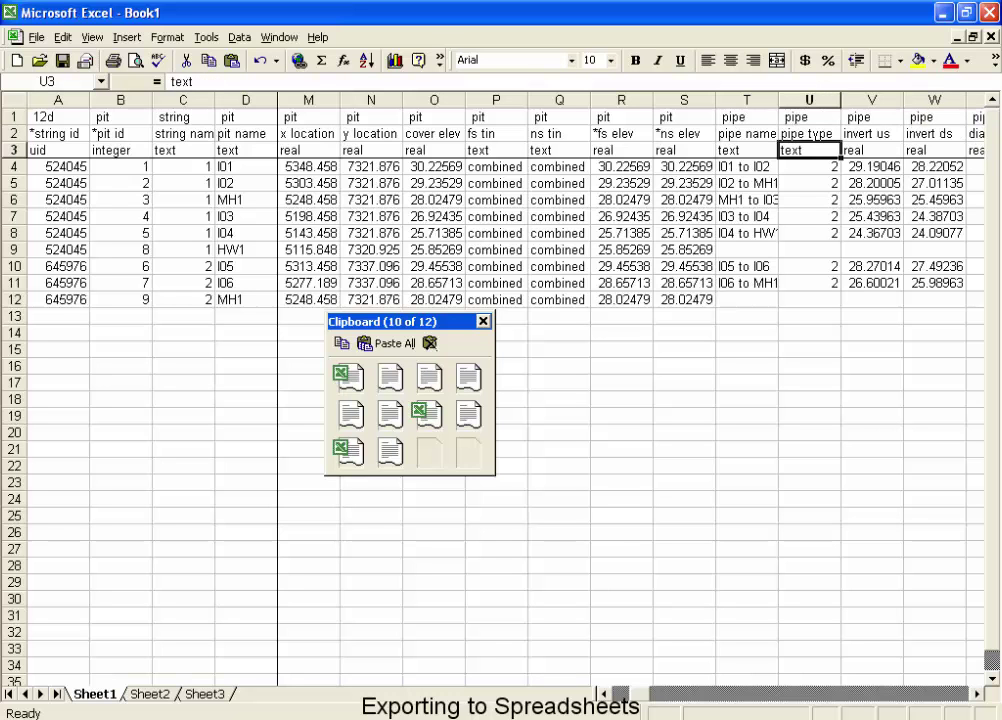
pyautogui.press('Down')
pyautogui.press('Down')
pyautogui.press('Down')
pyautogui.press('Down')
pyautogui.press('Down')
pyautogui.press('Down')
pyautogui.press('Down')
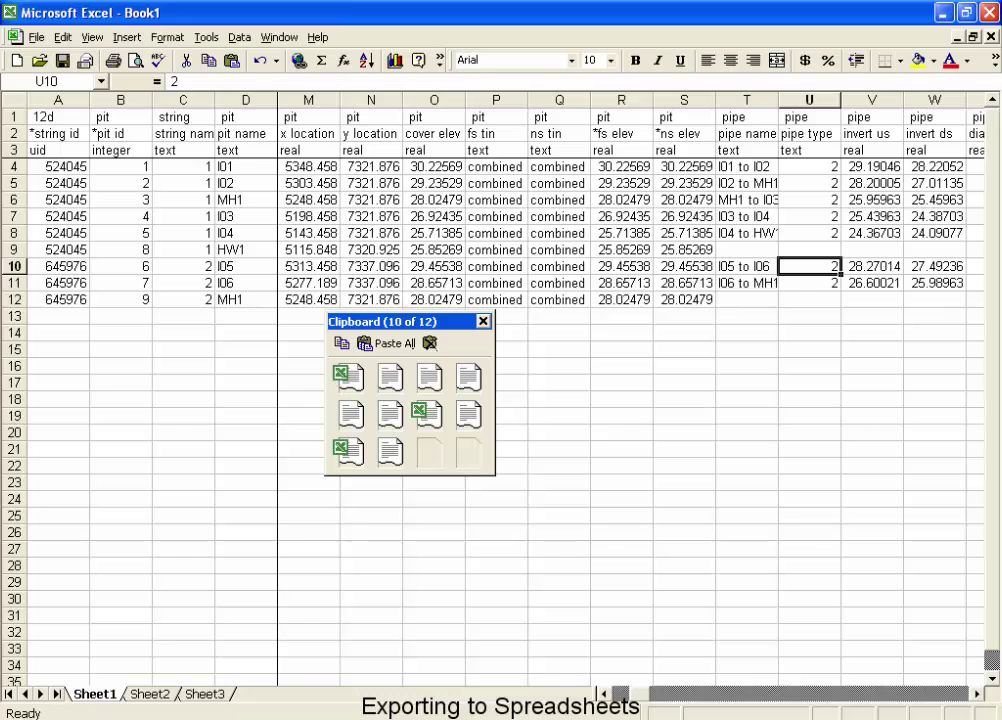
pyautogui.press('Down')
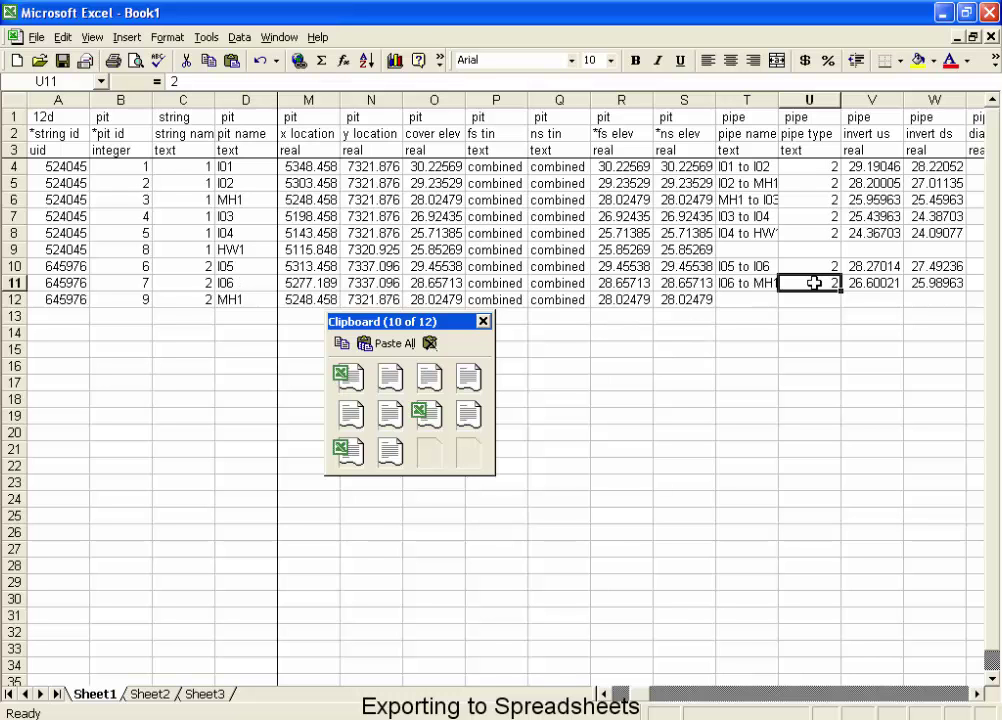
pyautogui.write('3')
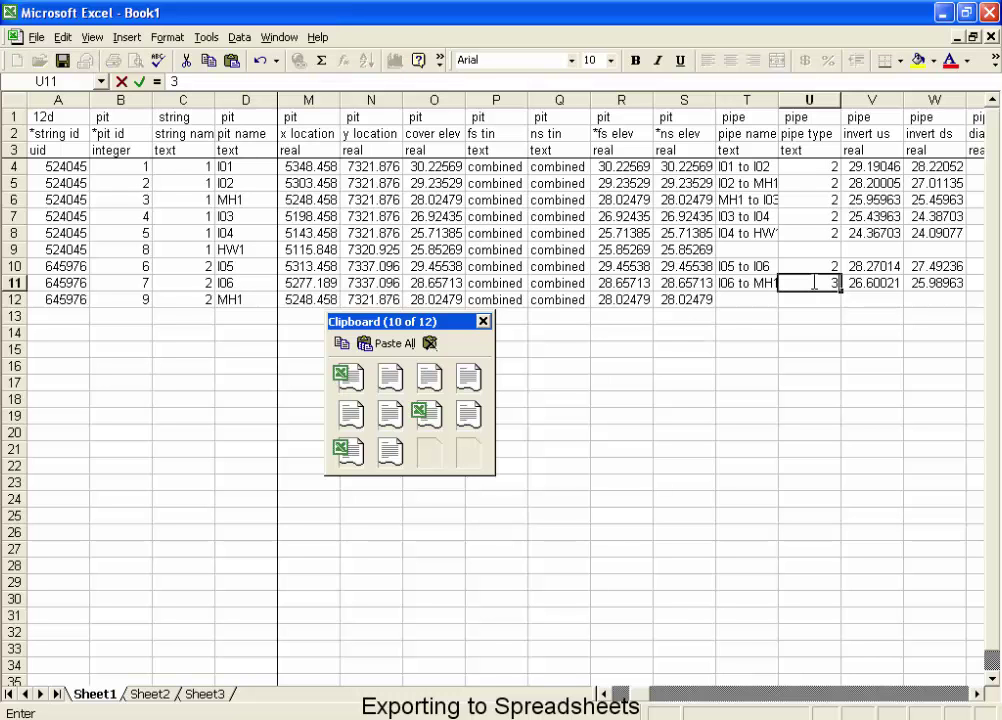
pyautogui.press('Up')
pyautogui.press('Down')
pyautogui.press('Down')
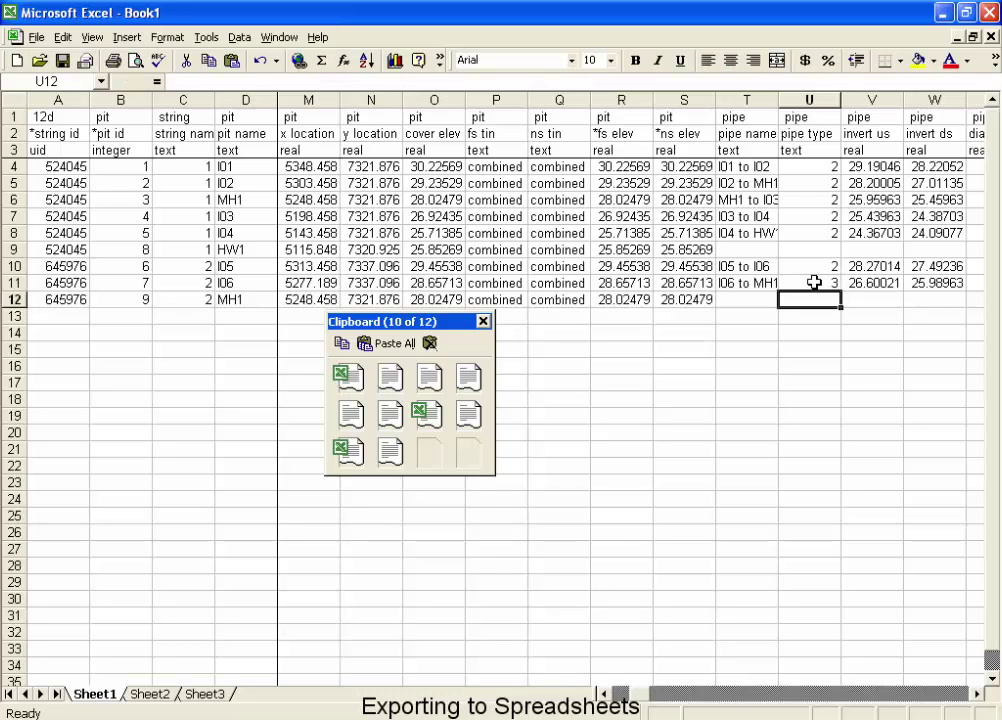
# Copy the whole table including its header rows, and switch to 12d Model to import it into the drainage model from the spreadsheet clipboard
pyautogui.moveTo(814, 283); pyautogui.dragTo(215, 125)
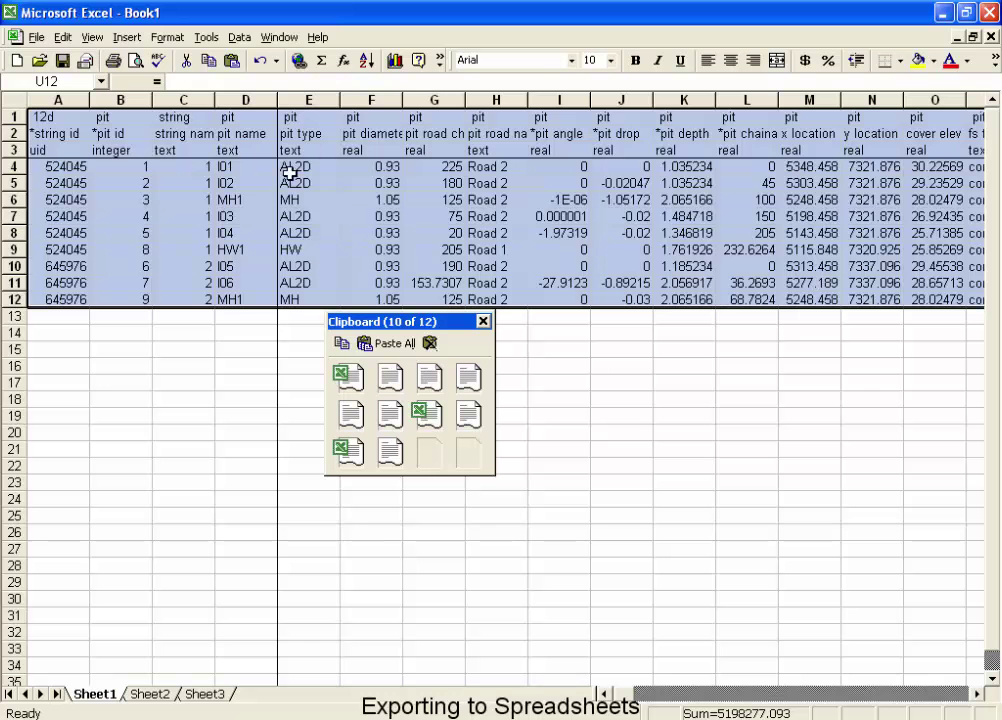
pyautogui.click(209, 61)
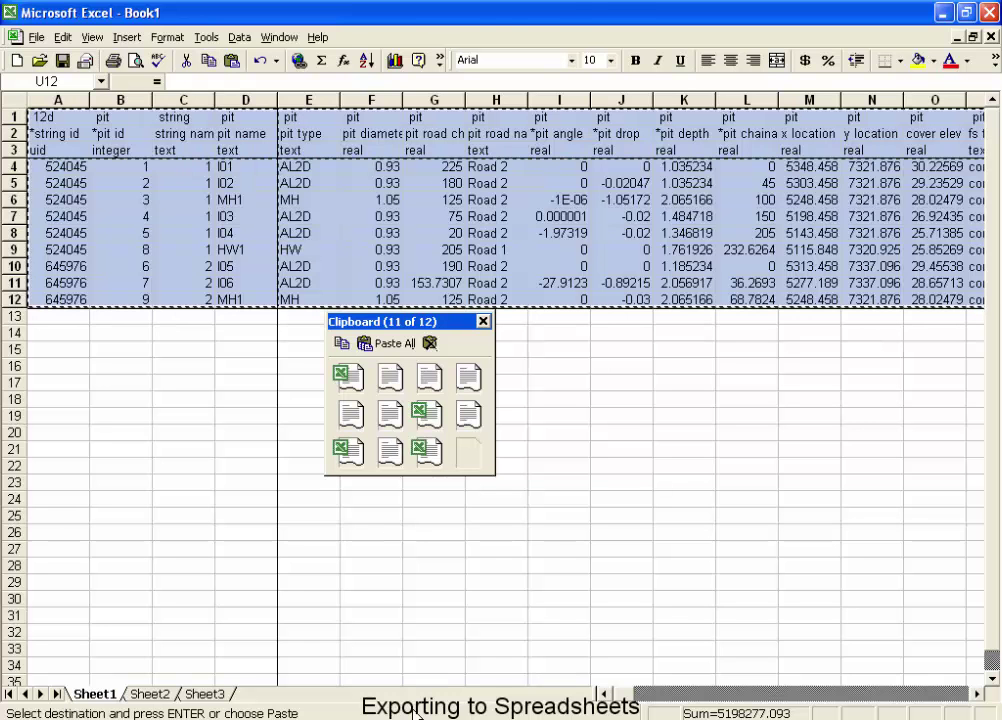
pyautogui.hotkey('alt', 'Tab')
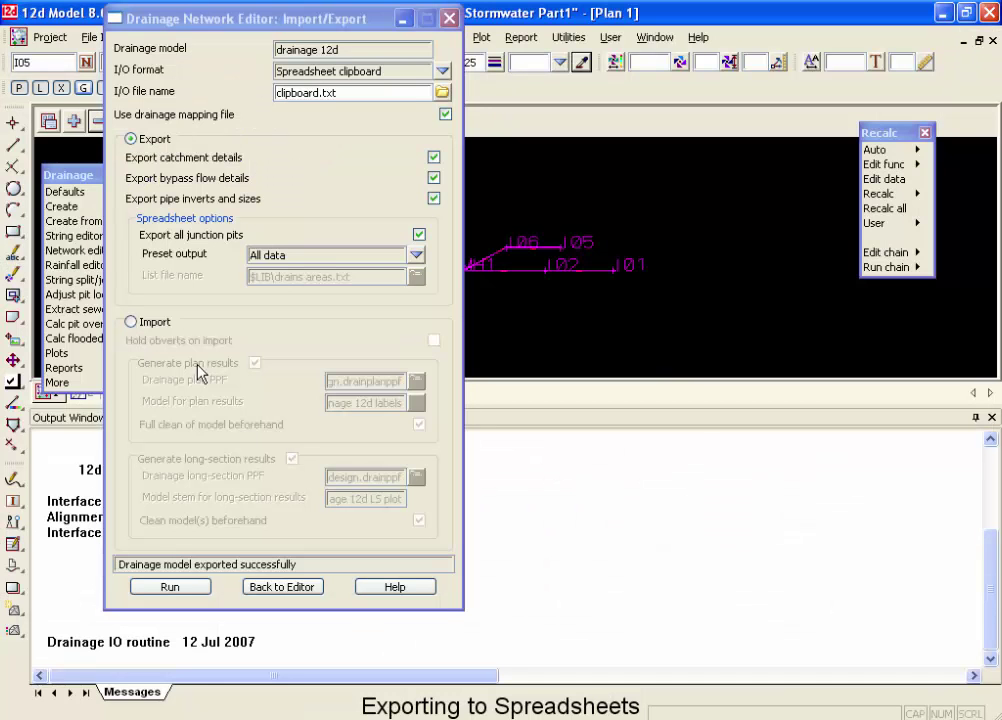
pyautogui.click(148, 324)
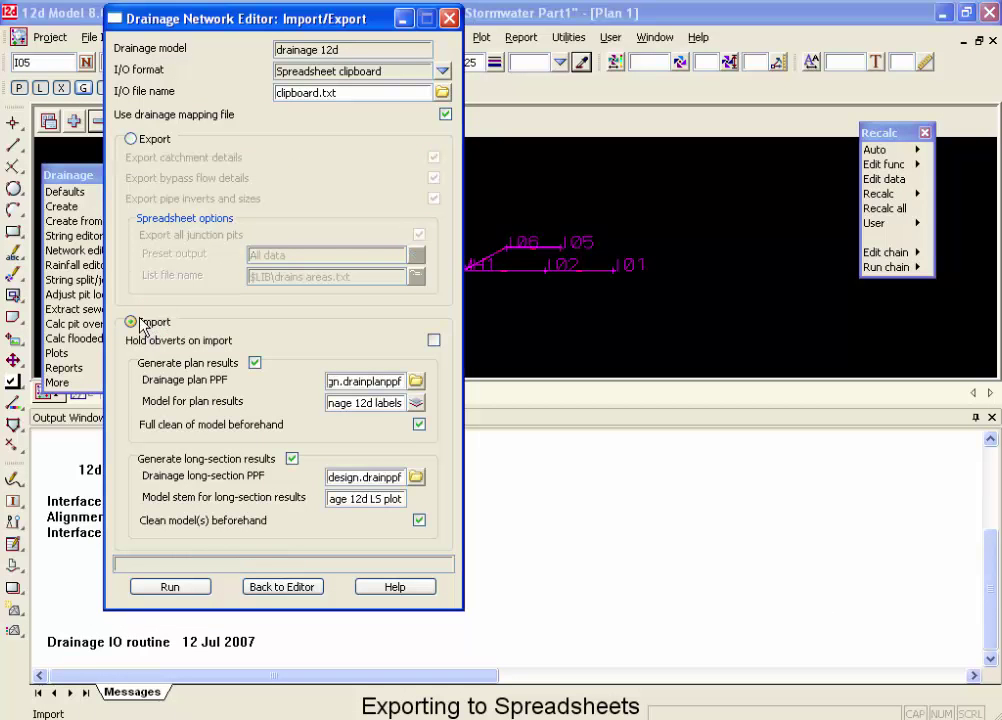
pyautogui.click(190, 587)
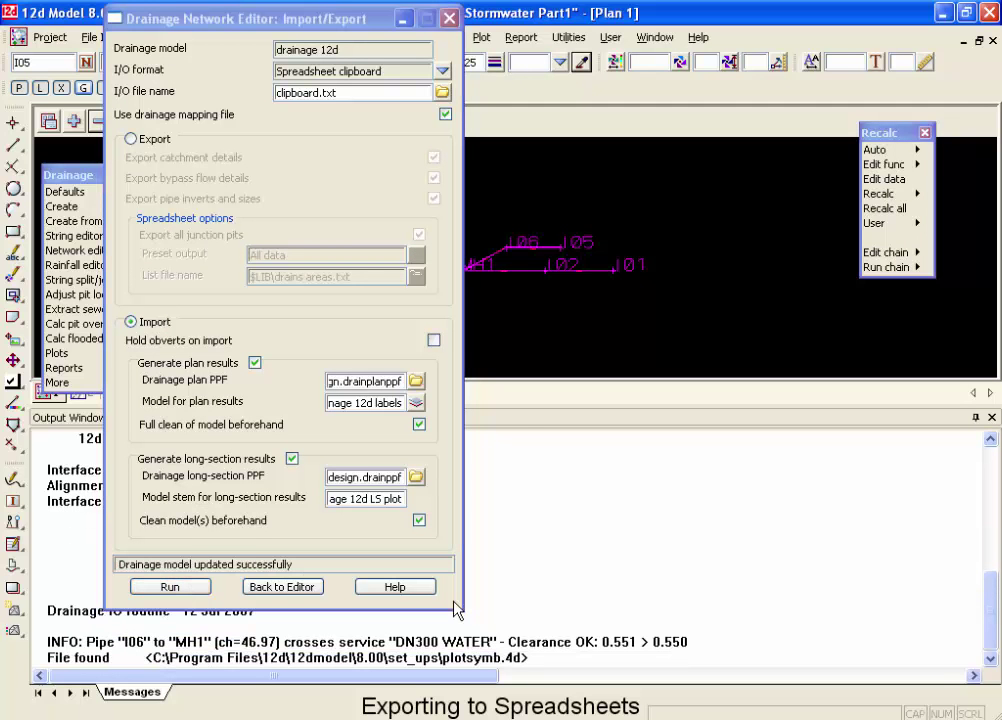
# Return to the Drainage Network Editor and check the pipe type of the pipe from I06 to MH1
pyautogui.click(283, 587)
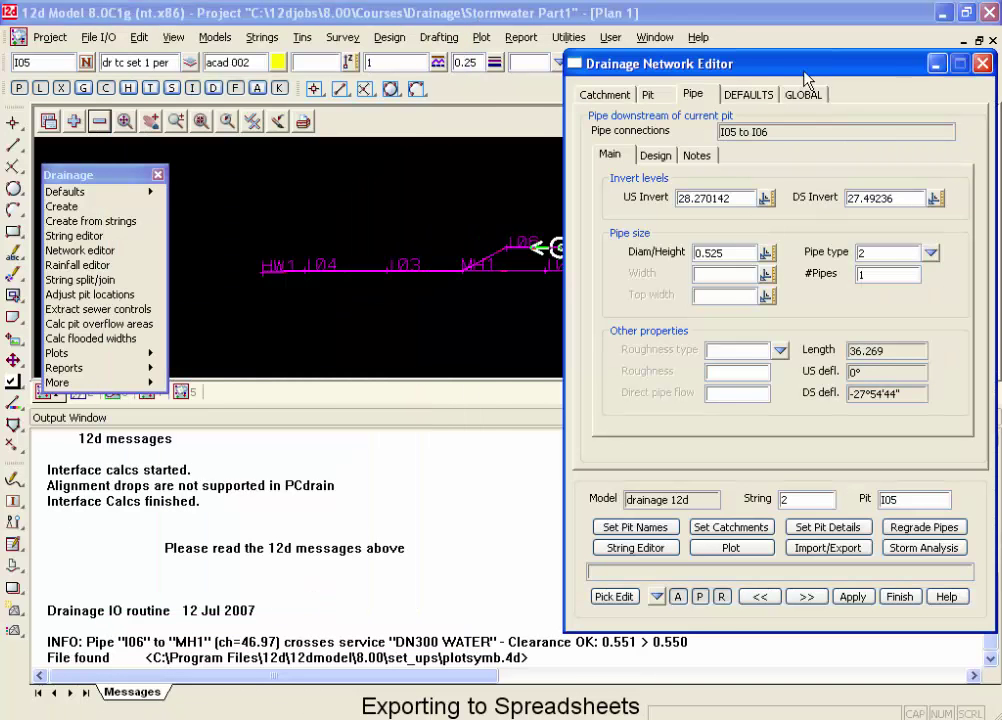
pyautogui.moveTo(807, 74); pyautogui.dragTo(302, 44)
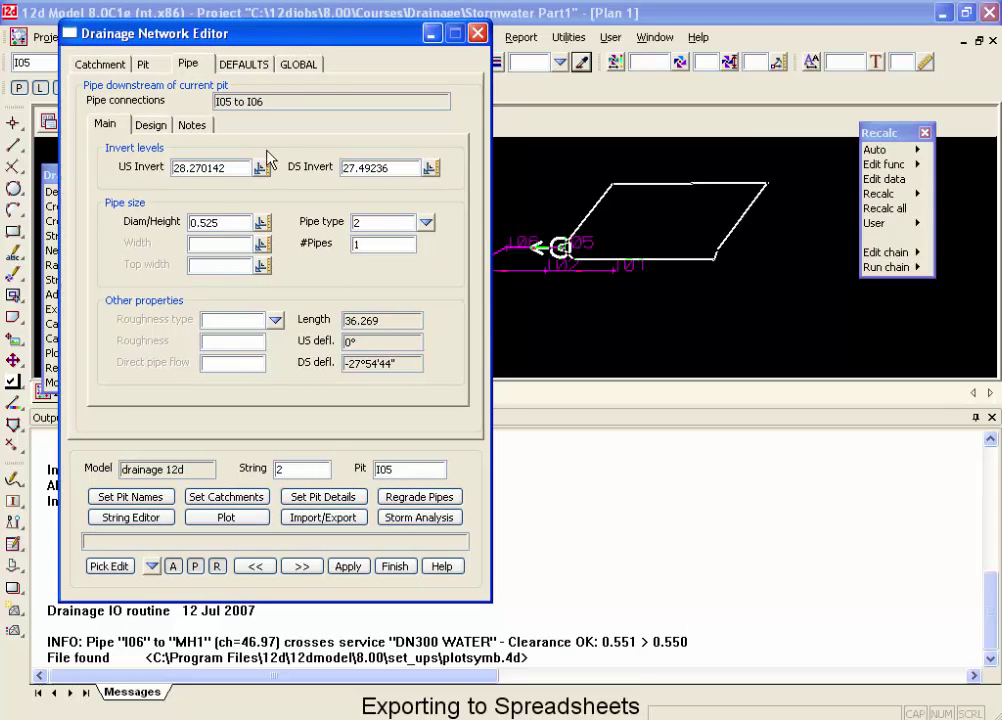
pyautogui.click(314, 568)
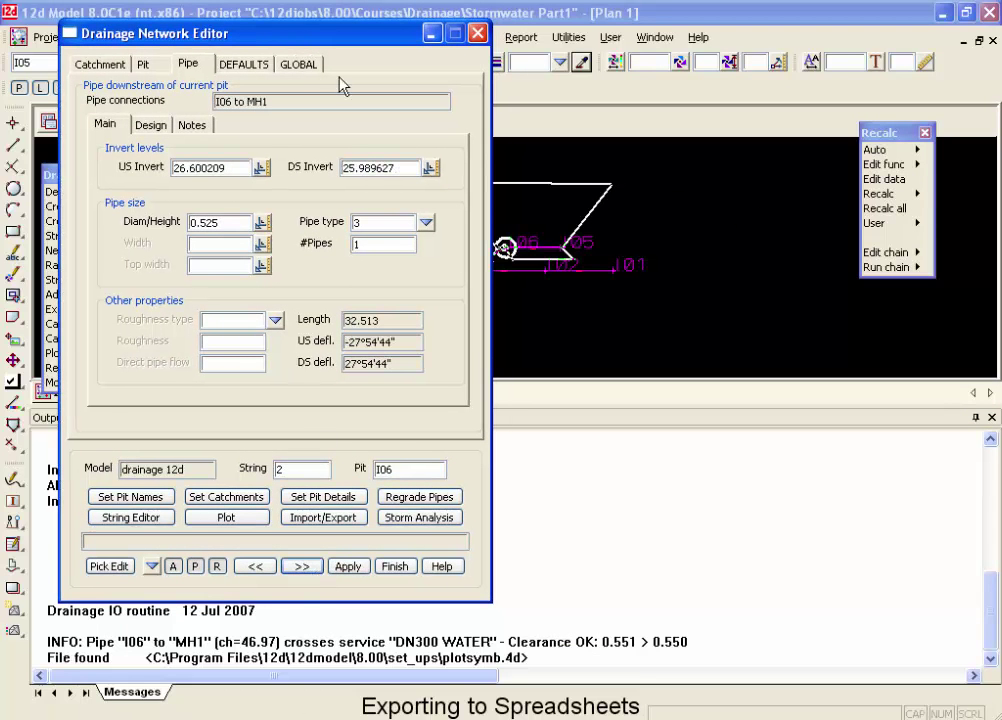
pyautogui.moveTo(268, 34); pyautogui.dragTo(632, 457)
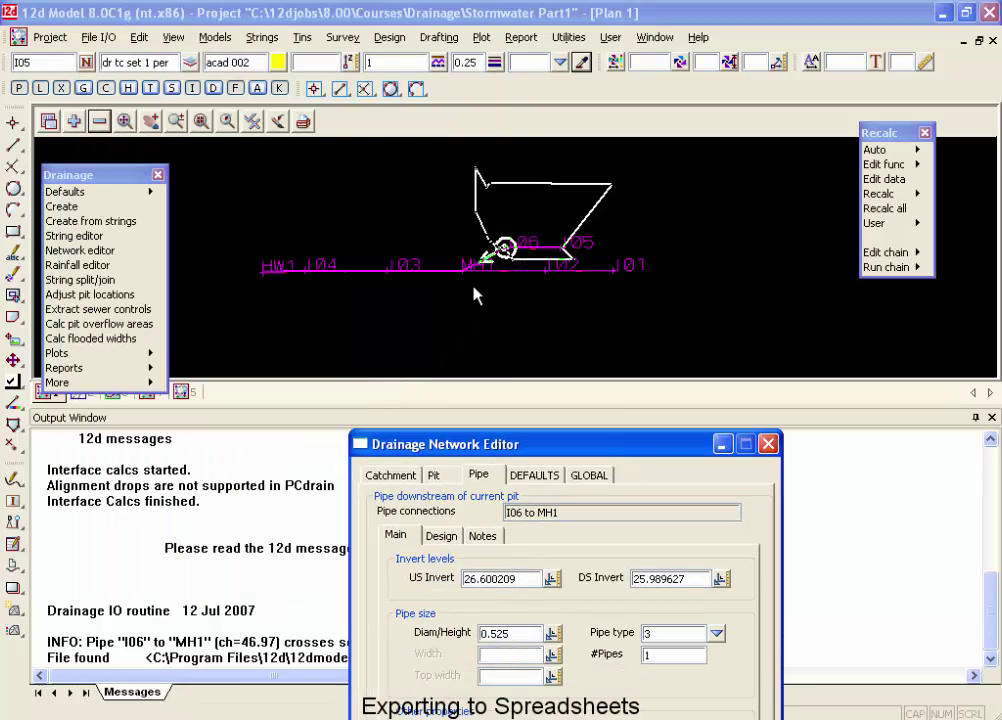
pyautogui.moveTo(509, 446); pyautogui.dragTo(566, 113)
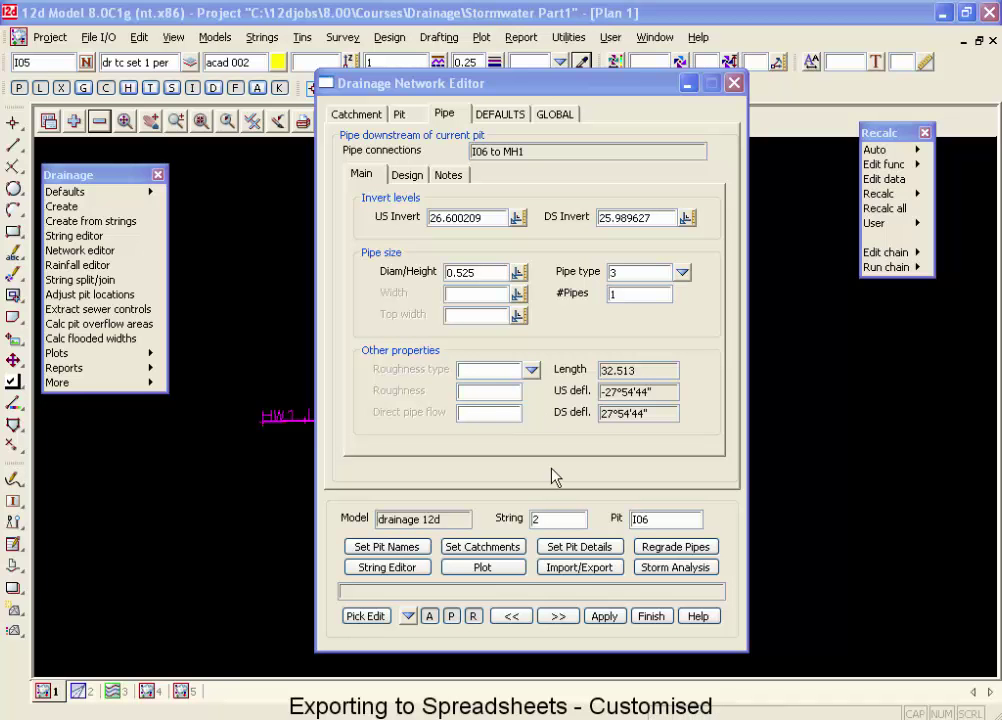
# Set the drainage export's preset output to Customised list file, using output_list.txt as the list file
pyautogui.click(602, 568)
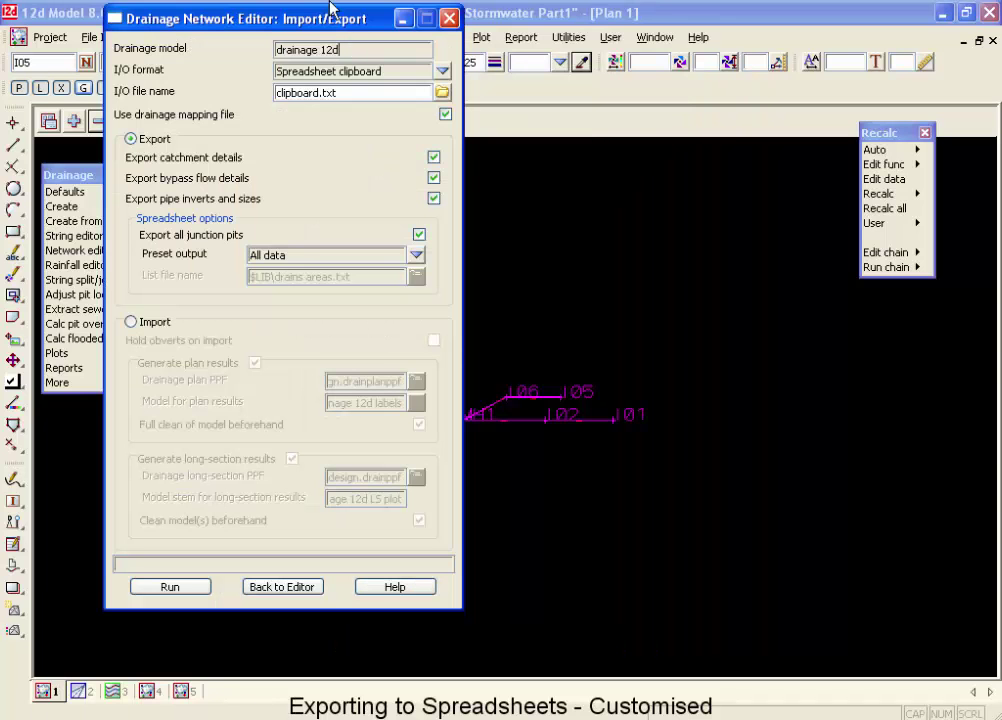
pyautogui.click(417, 256)
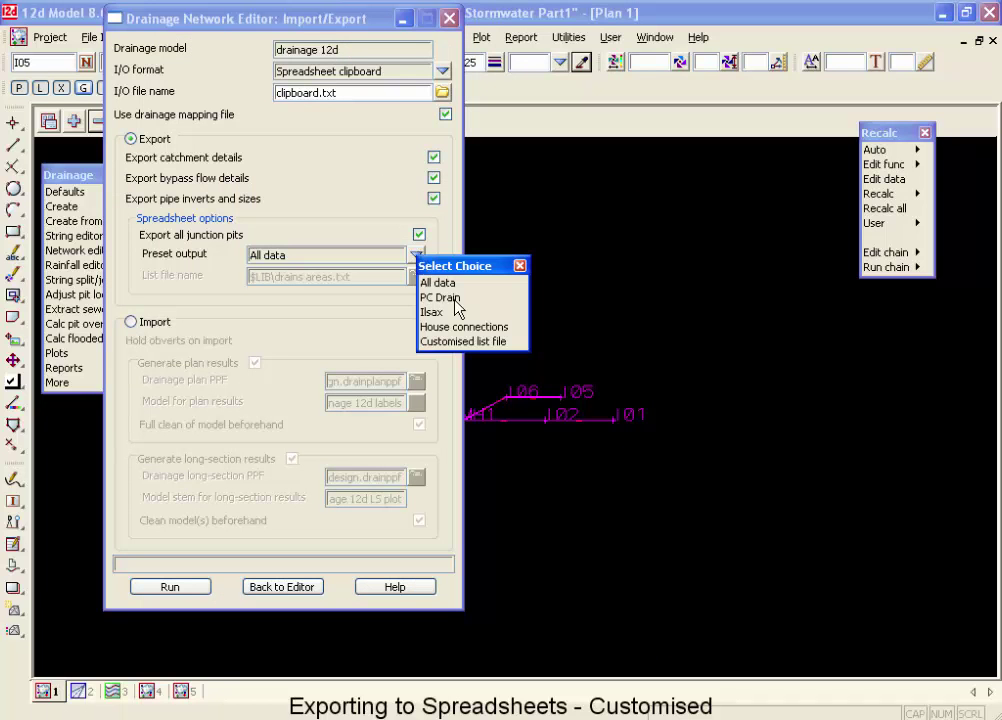
pyautogui.click(475, 344)
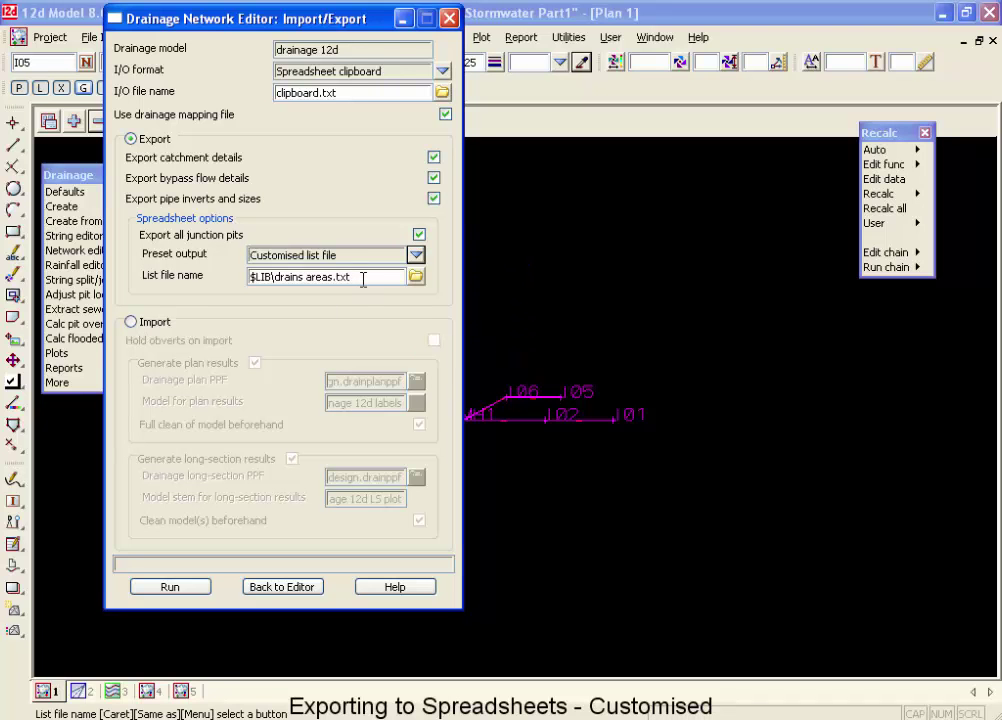
pyautogui.click(415, 276)
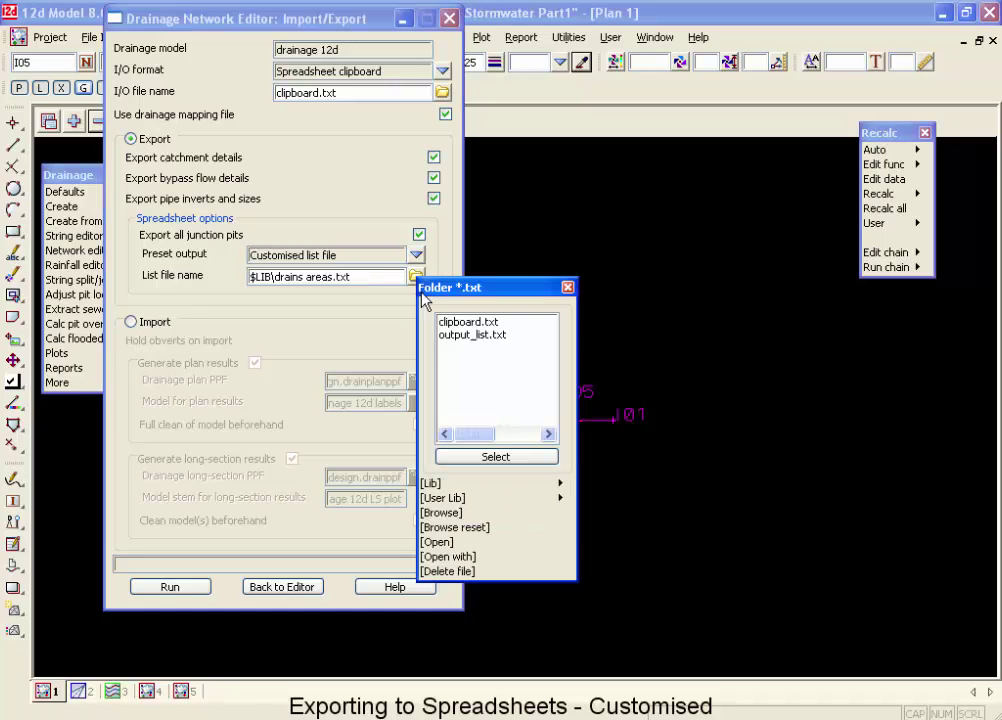
pyautogui.doubleClick(466, 336)
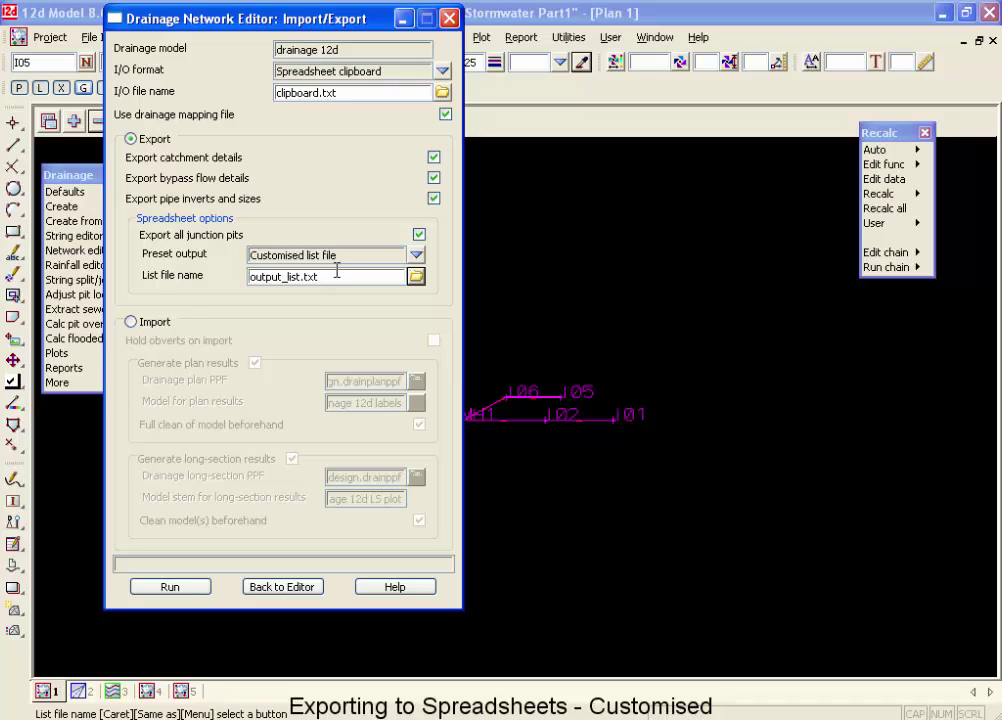
# Open output_list.txt in Notepad and compare its field list with the column headings in the Excel sheet
pyautogui.click(418, 280)
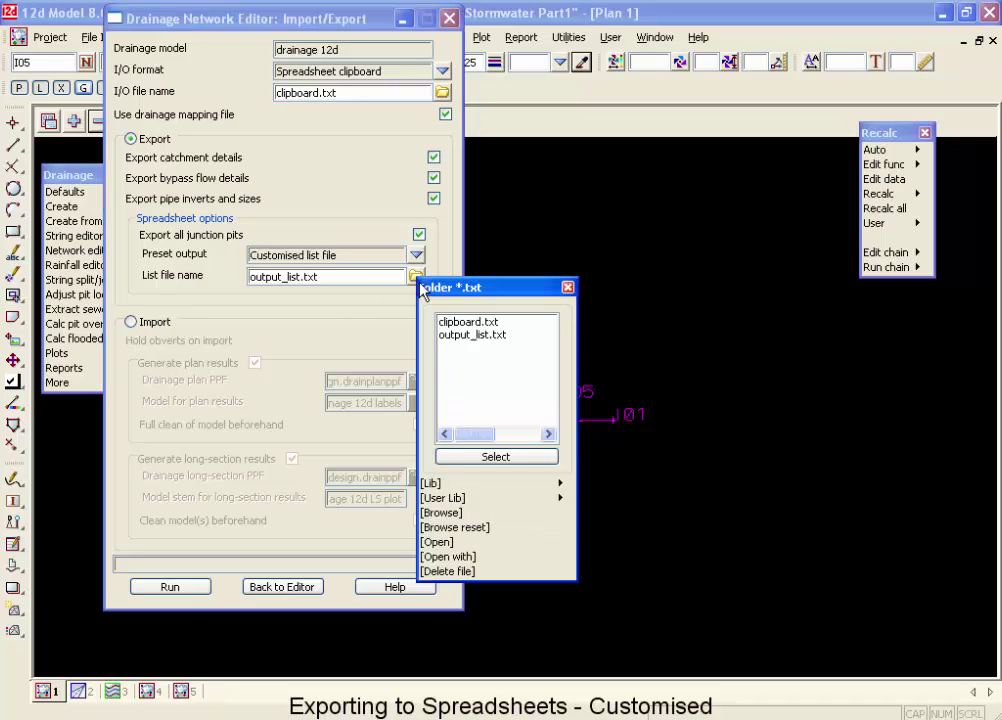
pyautogui.click(436, 542)
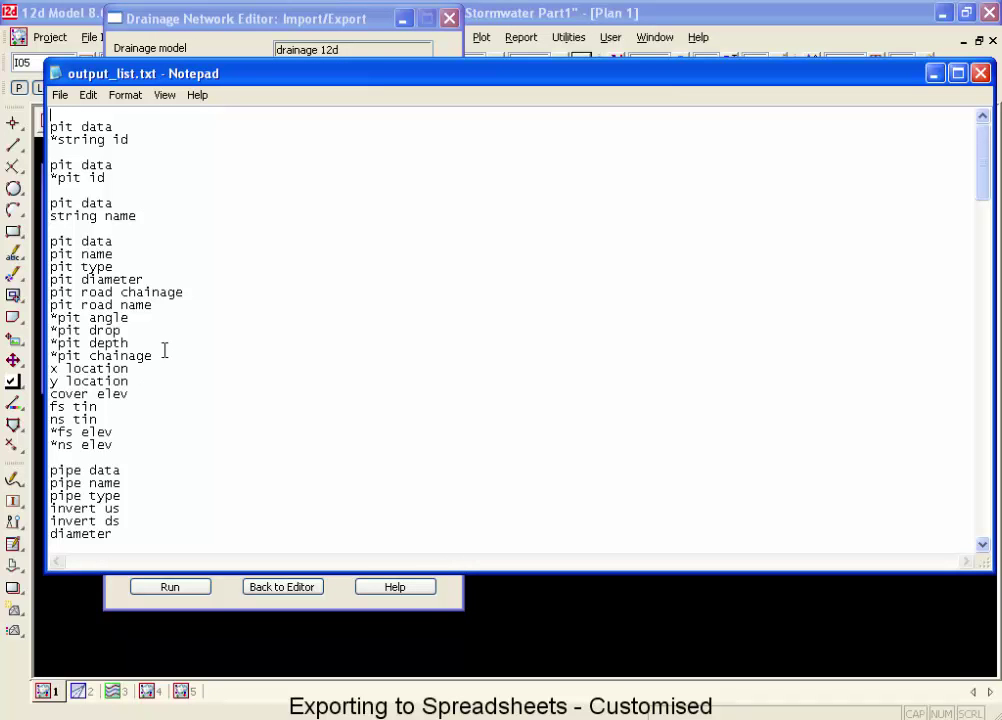
pyautogui.hotkey('alt', 'Tab')
pyautogui.hotkey('alt', 'Tab')
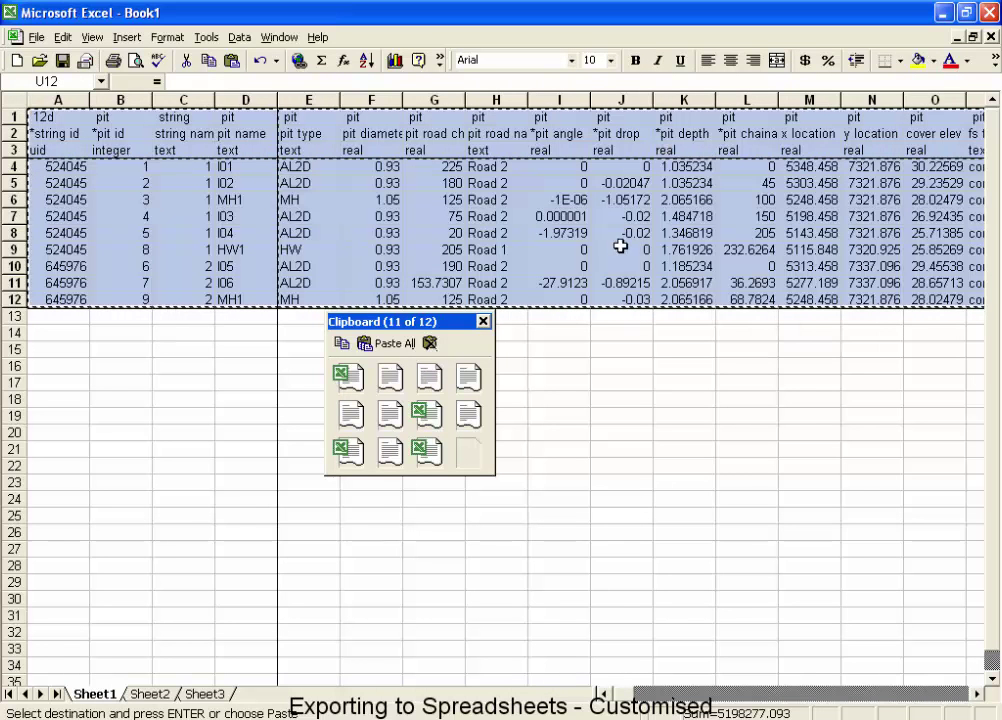
pyautogui.hotkey('alt', 'Tab')
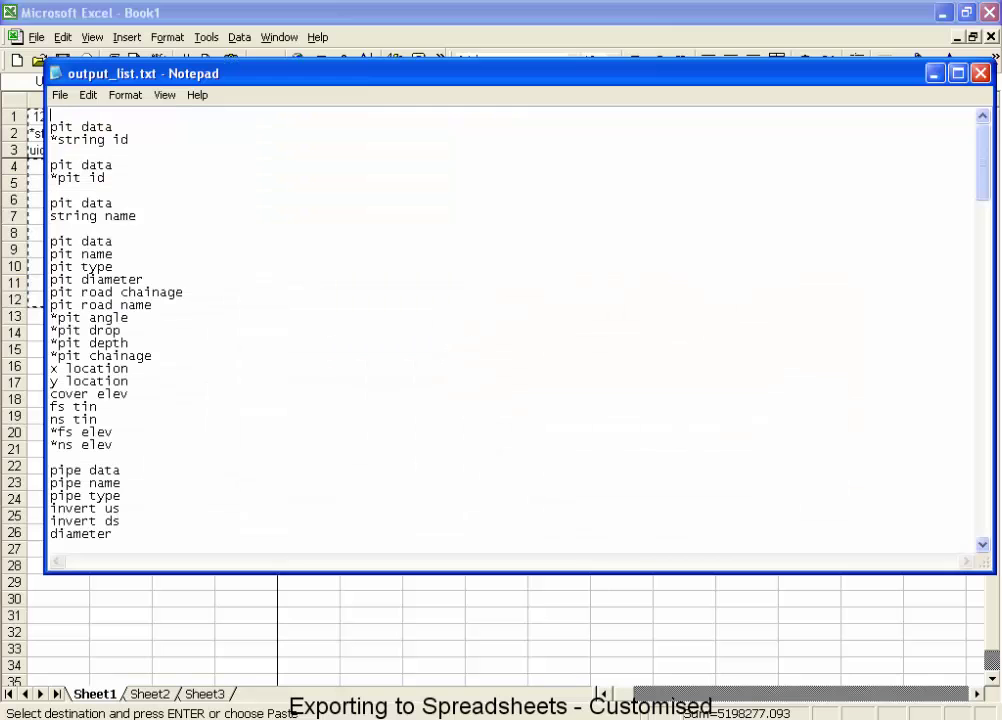
# Review the pit data entries in output_list.txt line by line, from string id through the pit fields
pyautogui.click(131, 126)
pyautogui.press('Down')
pyautogui.press('Down')
pyautogui.press('Down')
pyautogui.press('Down')
pyautogui.press('Down')
pyautogui.press('Down')
pyautogui.press('Down')
pyautogui.press('Down')
pyautogui.press('Down')
pyautogui.press('Down')
pyautogui.press('Down')
pyautogui.press('Down')
pyautogui.press('Down')
pyautogui.press('Down')
pyautogui.press('Down')
pyautogui.press('Down')
pyautogui.press('Down')
pyautogui.press('Down')
pyautogui.press('Down')
pyautogui.press('Down')
# Delete the pit data block containing string name from output_list.txt
pyautogui.hotkey('ctrl', 'Home')
pyautogui.press('Down')
pyautogui.press('Down')
pyautogui.press('Down')
pyautogui.press('Down')
pyautogui.press('Down')
pyautogui.press('Down')
pyautogui.press('Down')
pyautogui.press('Up')
pyautogui.press('Up')
pyautogui.press('Up')
pyautogui.hotkey('shift', 'Down')
pyautogui.hotkey('shift', 'Down')
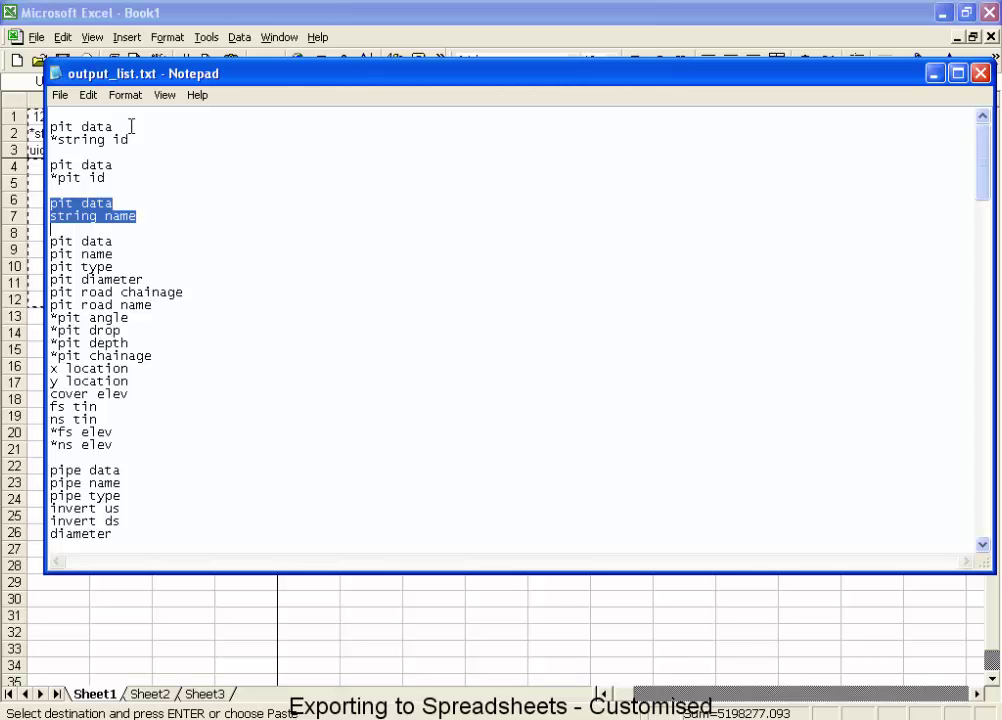
pyautogui.press('Delete')
# Insert four blank lines between pit type and pit diameter in the list
pyautogui.press('Down')
pyautogui.press('Down')
pyautogui.press('Down')
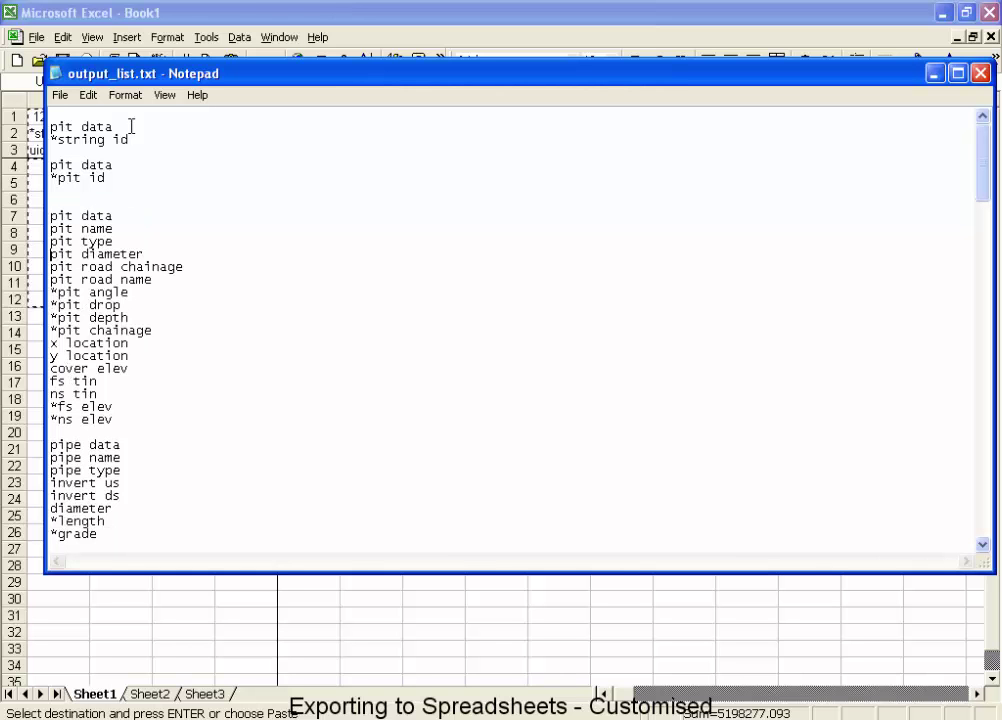
pyautogui.press('Return')
pyautogui.press('Return')
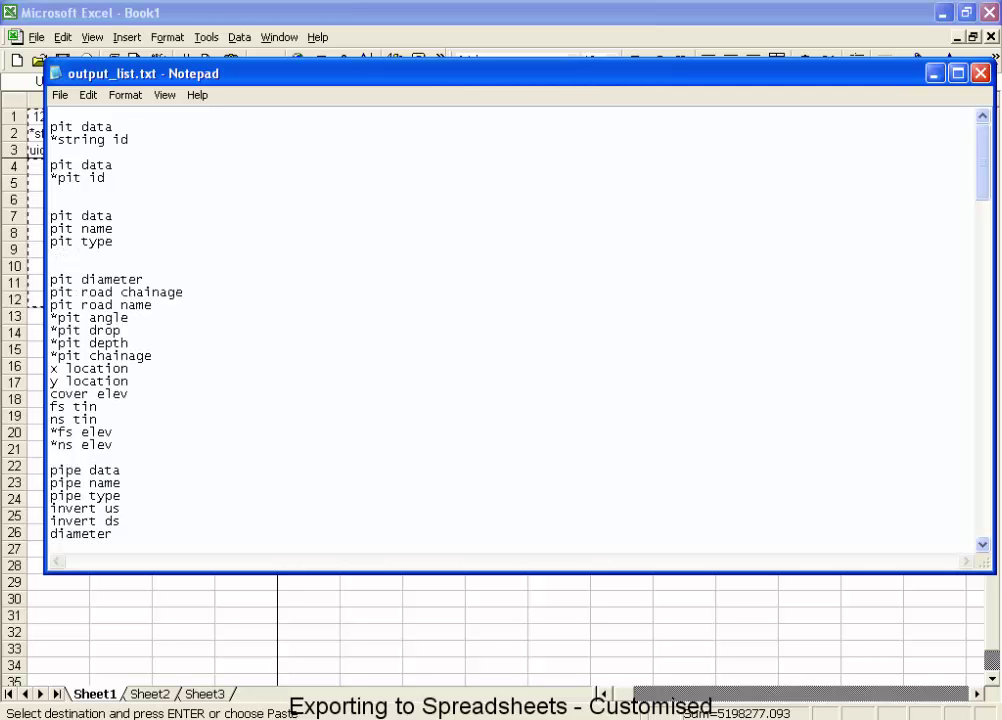
pyautogui.press('Return')
pyautogui.press('Return')
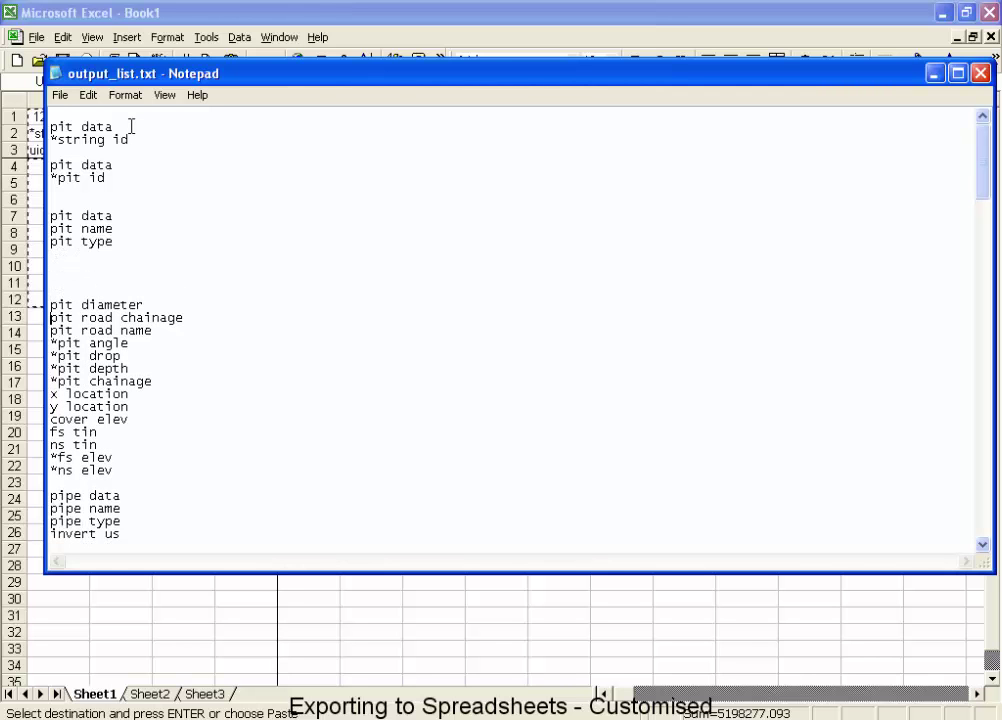
# Copy the pipe data heading line and paste it into the blank lines below pit type
pyautogui.press('Down')
pyautogui.press('Down')
pyautogui.press('Down')
pyautogui.press('Down')
pyautogui.press('Down')
pyautogui.press('Down')
pyautogui.press('Down')
pyautogui.press('Down')
pyautogui.press('Down')
pyautogui.press('Down')
pyautogui.press('Down')
pyautogui.press('Down')
pyautogui.press('Down')
pyautogui.press('Down')
pyautogui.press('Down')
pyautogui.hotkey('shift', 'Down')
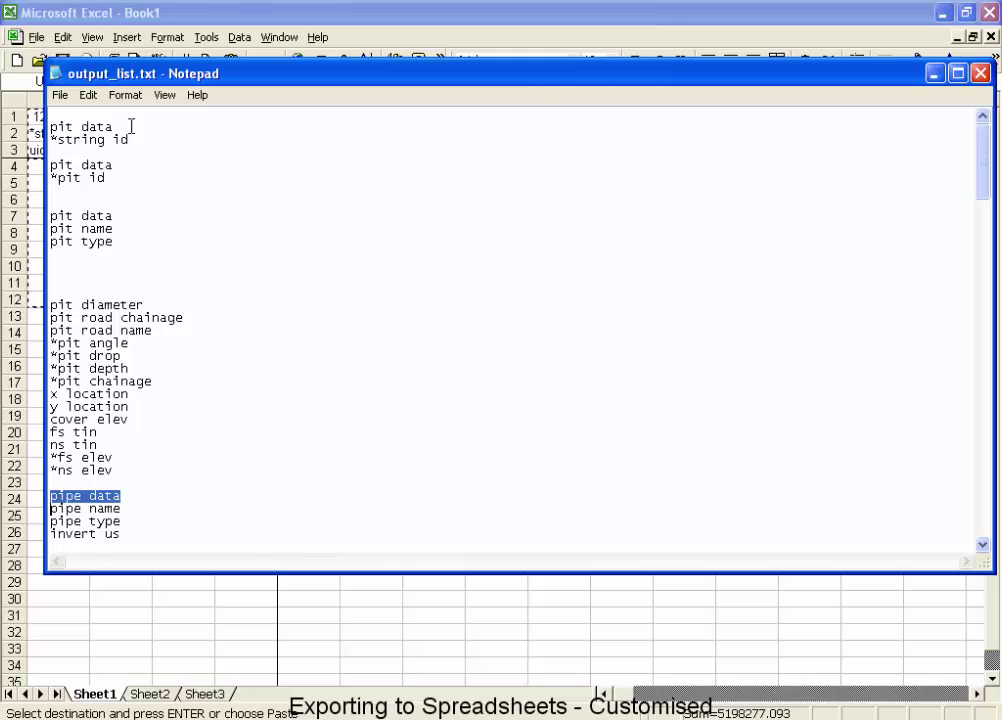
pyautogui.hotkey('ctrl', 'c')
pyautogui.press('Up')
pyautogui.press('Up')
pyautogui.press('Up')
pyautogui.press('Up')
pyautogui.press('Up')
pyautogui.press('Up')
pyautogui.press('Up')
pyautogui.press('Up')
pyautogui.press('Up')
pyautogui.press('Up')
pyautogui.press('Up')
pyautogui.press('Up')
pyautogui.press('Up')
pyautogui.press('Up')
pyautogui.press('Up')
pyautogui.press('Up')
pyautogui.press('Up')
pyautogui.press('Up')
pyautogui.press('Up')
pyautogui.press('Up')
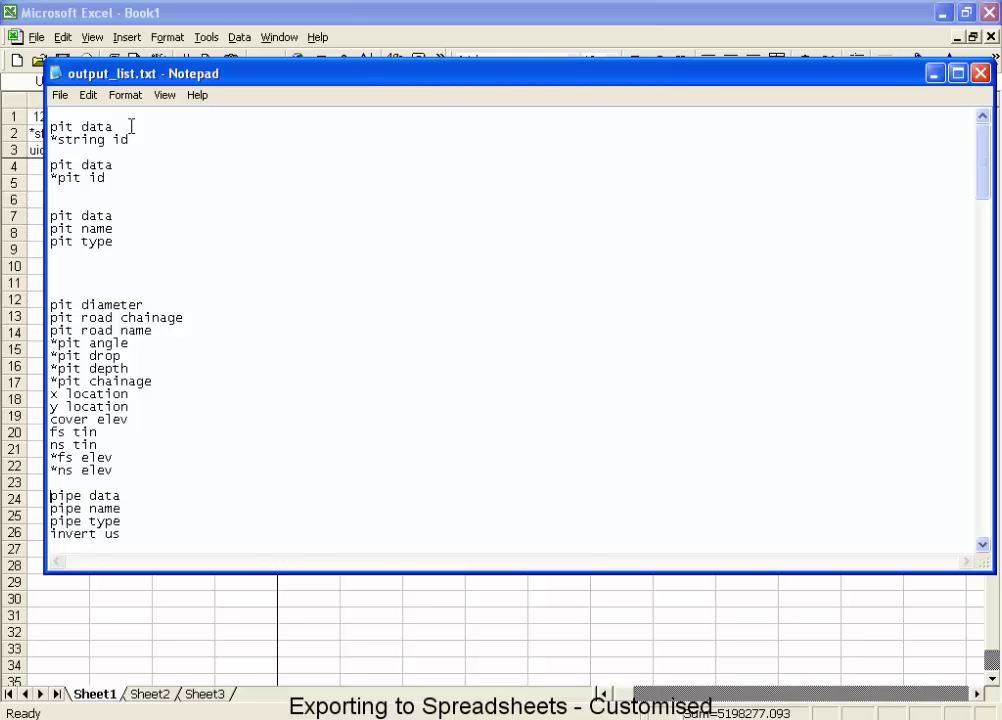
pyautogui.hotkey('ctrl', 'v')
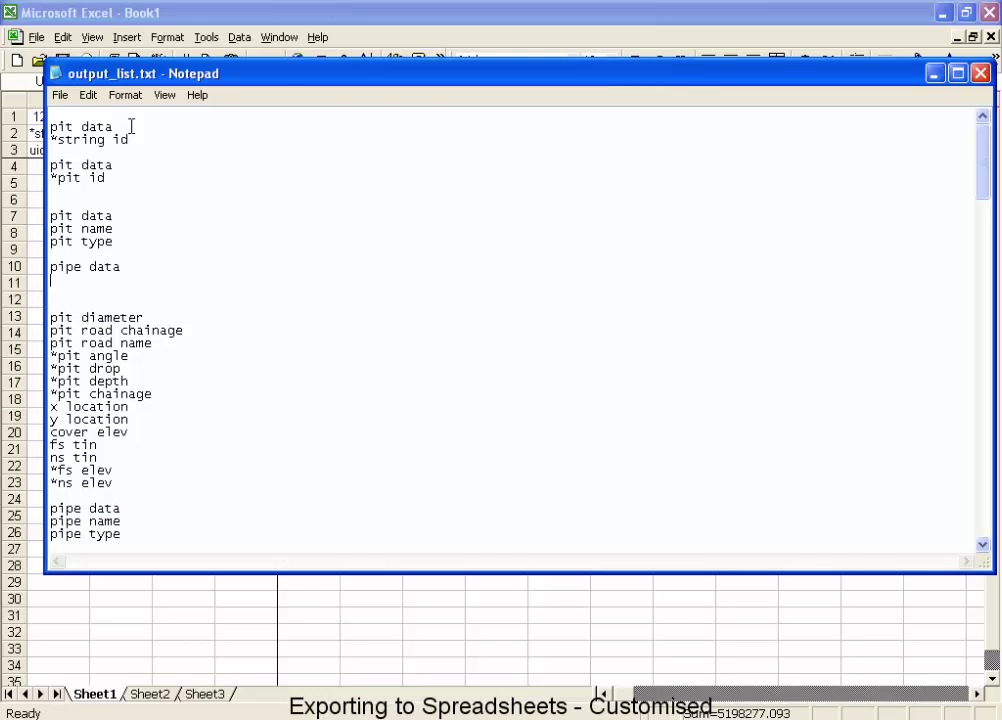
# Copy the pipe type line from the original pipe block and paste it below the new pipe data heading, closing the Office Clipboard notice
pyautogui.press('Down')
pyautogui.press('Down')
pyautogui.press('Down')
pyautogui.press('Down')
pyautogui.press('Down')
pyautogui.press('Down')
pyautogui.press('Down')
pyautogui.press('Down')
pyautogui.press('Down')
pyautogui.press('Down')
pyautogui.hotkey('shift', 'Down')
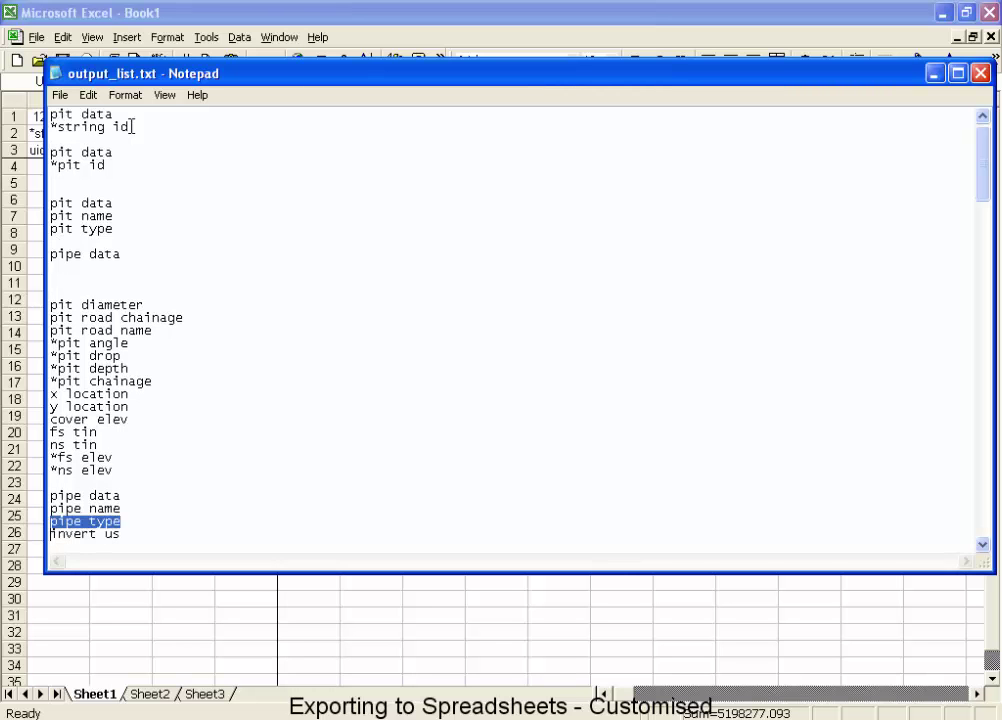
pyautogui.hotkey('ctrl', 'c')
pyautogui.press('Up')
pyautogui.press('Up')
pyautogui.press('Up')
pyautogui.press('Up')
pyautogui.press('Up')
pyautogui.press('Up')
pyautogui.press('Up')
pyautogui.press('Up')
pyautogui.press('Up')
pyautogui.press('Up')
pyautogui.press('Up')
pyautogui.press('Up')
pyautogui.press('Up')
pyautogui.press('Up')
pyautogui.press('Up')
pyautogui.press('Up')
pyautogui.press('Up')
pyautogui.press('Up')
pyautogui.press('Up')
pyautogui.hotkey('ctrl', 'v')
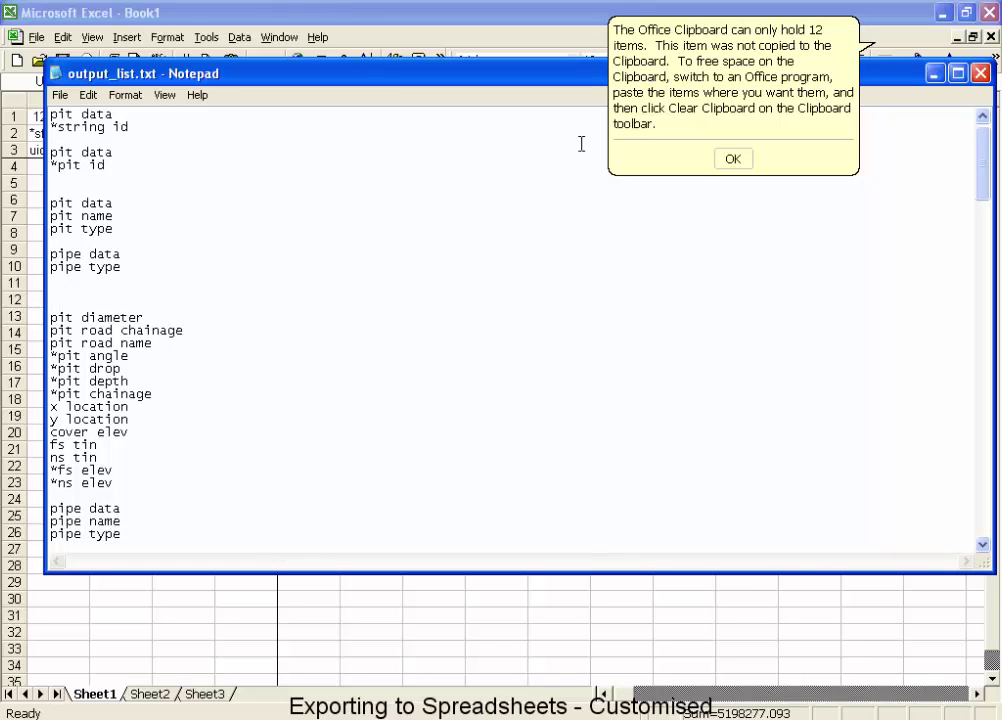
pyautogui.click(734, 160)
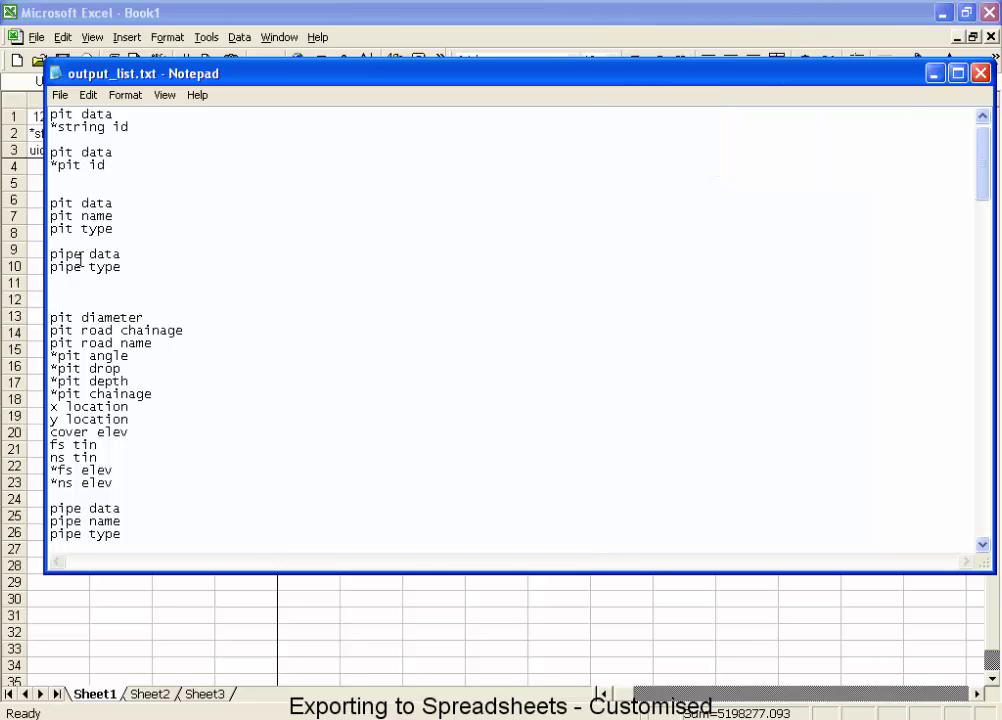
# Delete all remaining list entries below the new pipe type line, from pit diameter through the end of the file
pyautogui.press('Return')
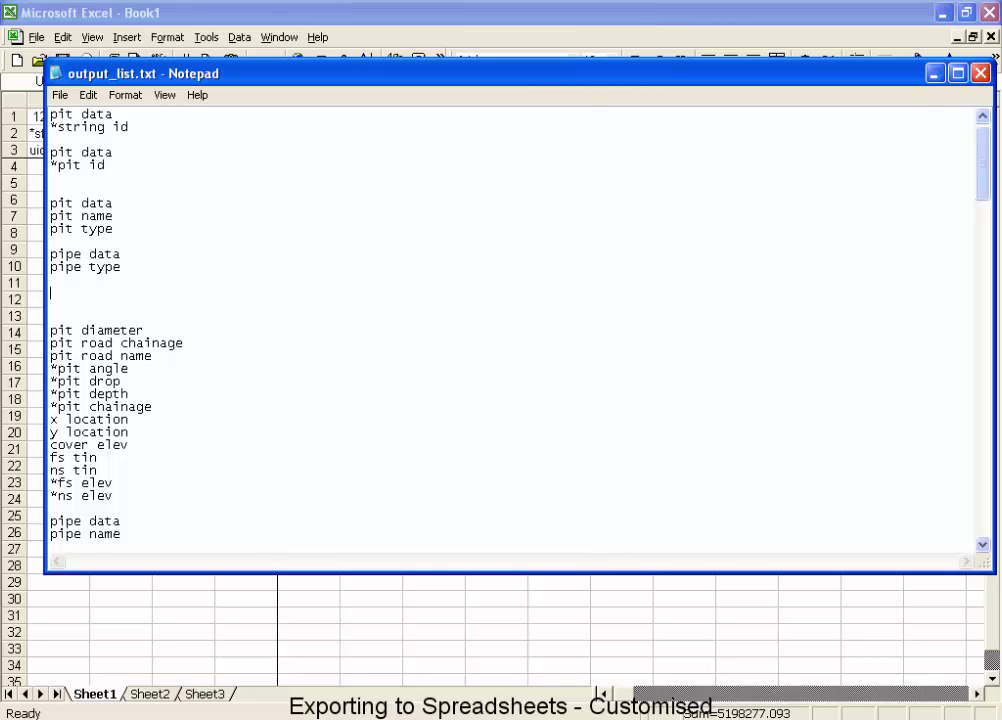
pyautogui.press('Down')
pyautogui.press('Down')
pyautogui.press('Down')
pyautogui.press('Down')
pyautogui.press('Down')
pyautogui.press('Down')
pyautogui.press('Down')
pyautogui.press('Down')
pyautogui.press('Down')
pyautogui.press('Down')
pyautogui.press('Down')
pyautogui.press('Down')
pyautogui.press('Down')
pyautogui.press('Down')
pyautogui.press('Down')
pyautogui.press('Down')
pyautogui.press('Down')
pyautogui.press('Down')
pyautogui.press('Down')
pyautogui.press('Down')
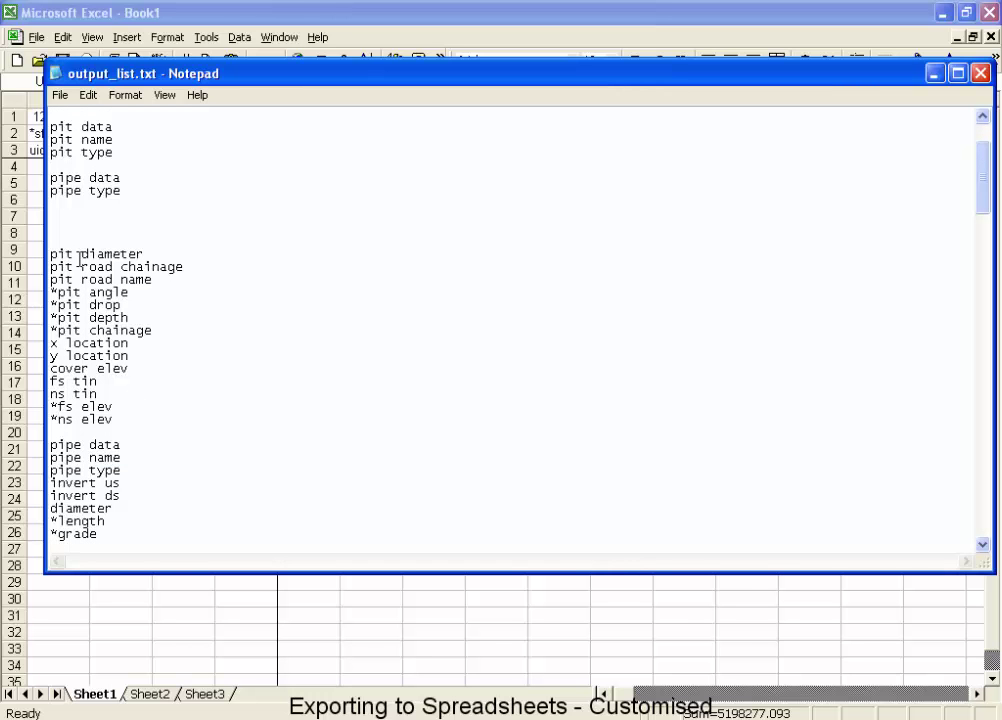
pyautogui.press('Up')
pyautogui.press('Up')
pyautogui.press('Up')
pyautogui.press('Up')
pyautogui.press('Up')
pyautogui.press('Up')
pyautogui.press('Up')
pyautogui.press('Up')
pyautogui.press('Up')
pyautogui.press('Up')
pyautogui.press('Up')
pyautogui.press('Up')
pyautogui.press('Up')
pyautogui.press('Up')
pyautogui.press('Up')
pyautogui.press('Up')
pyautogui.press('Up')
pyautogui.press('Up')
pyautogui.press('Up')
pyautogui.press('Up')
pyautogui.hotkey('ctrl', 'shift', 'End')
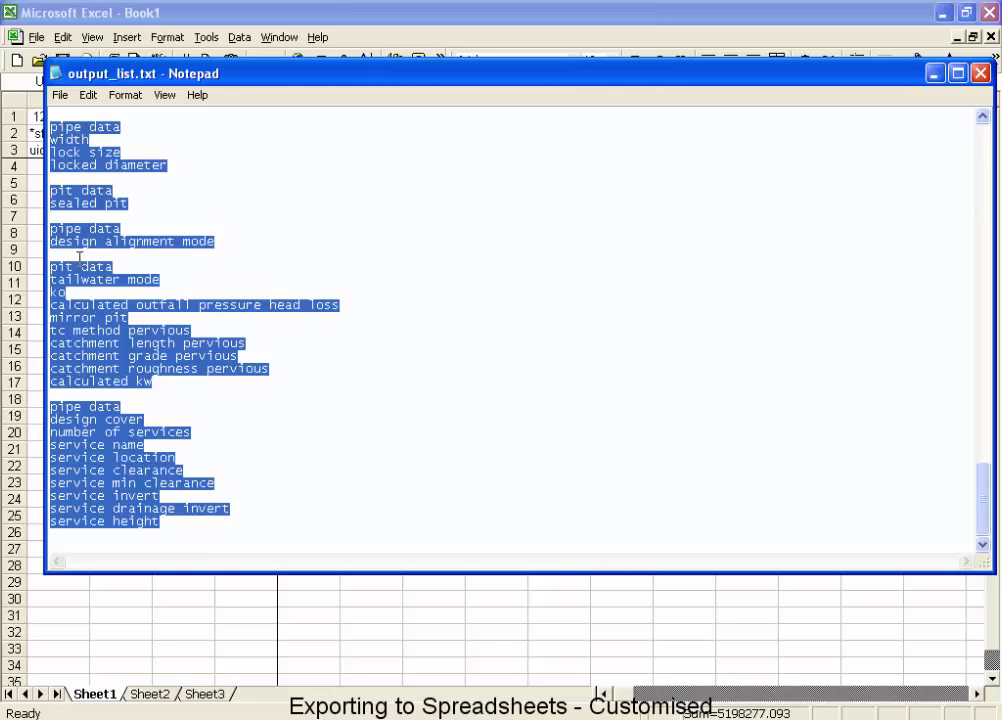
pyautogui.press('Delete')
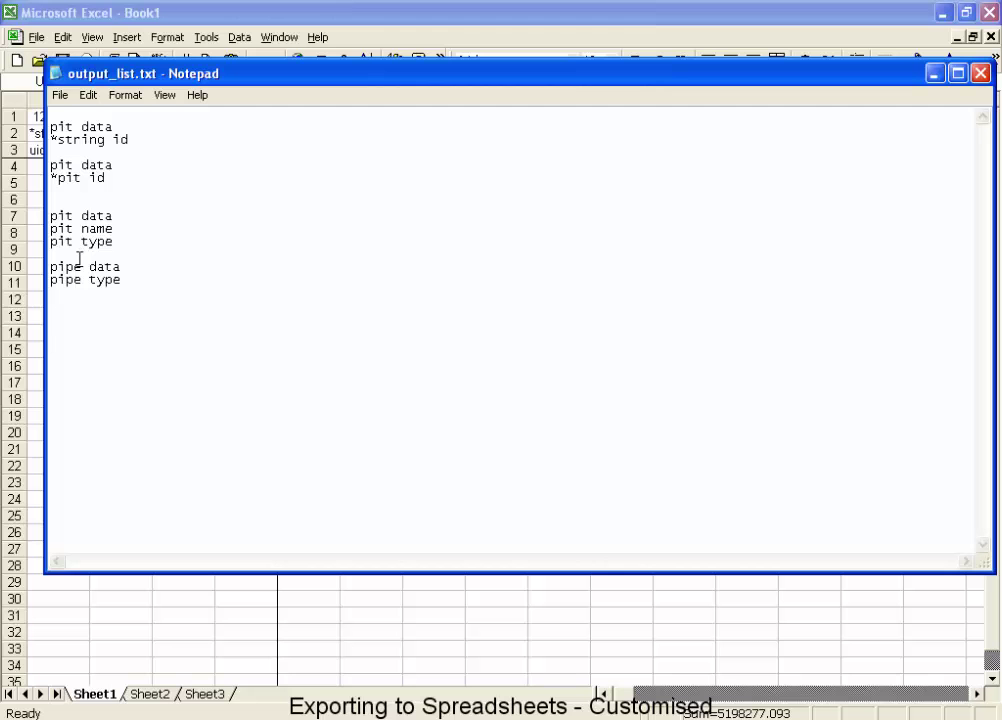
# Save the shortened list as pit pipe type.txt in the Drainage folder and close the file
pyautogui.hotkey('alt', 'f')
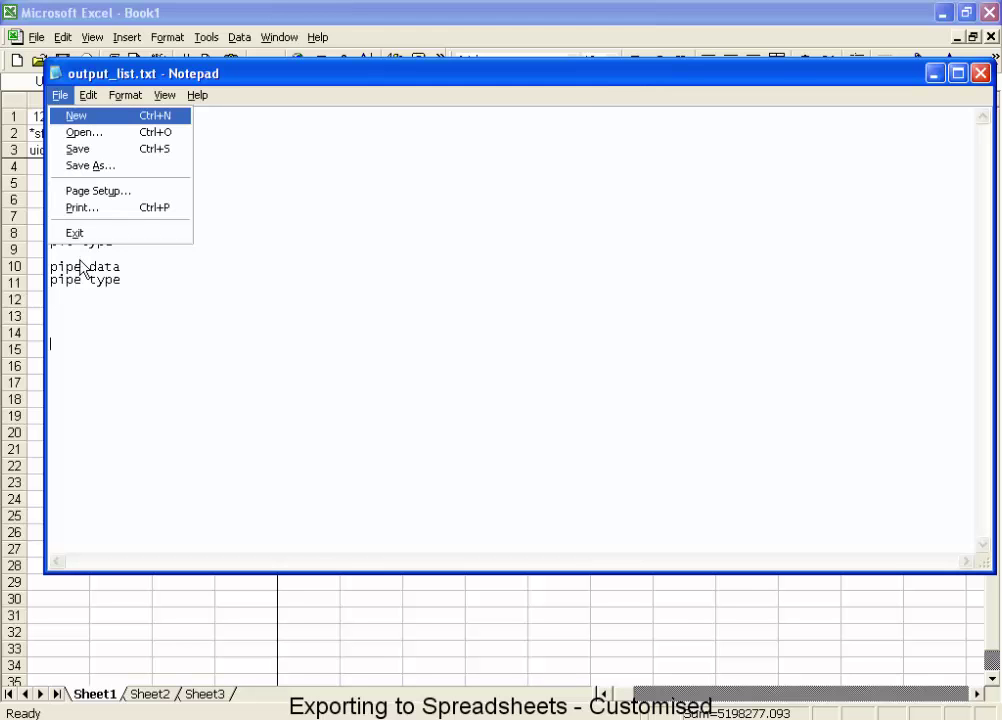
pyautogui.press('a')
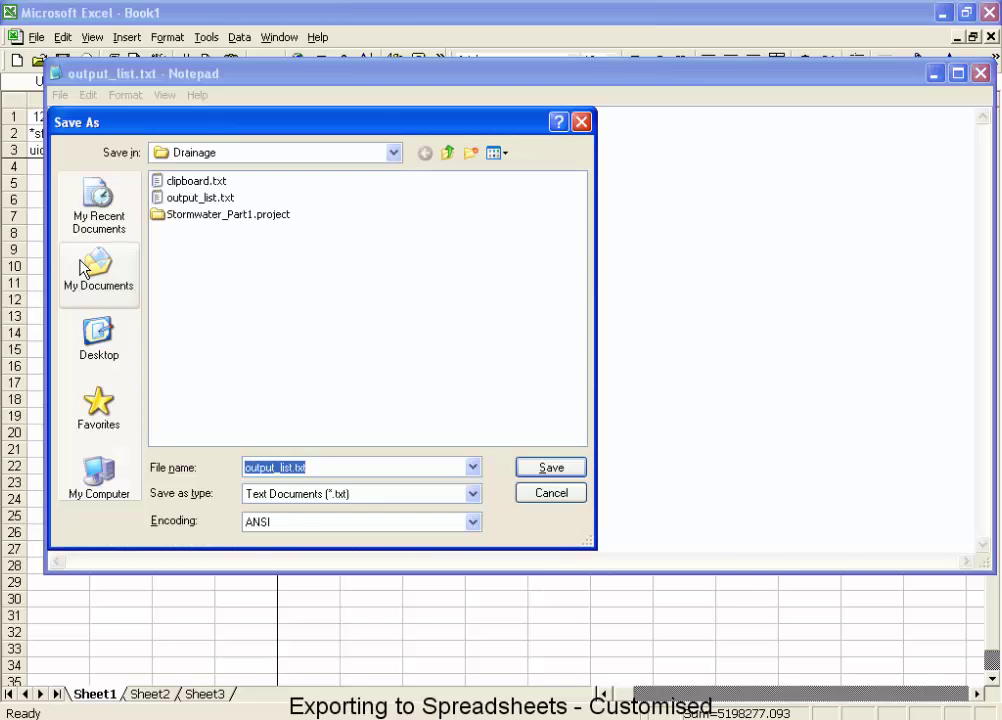
pyautogui.write('pit pit')
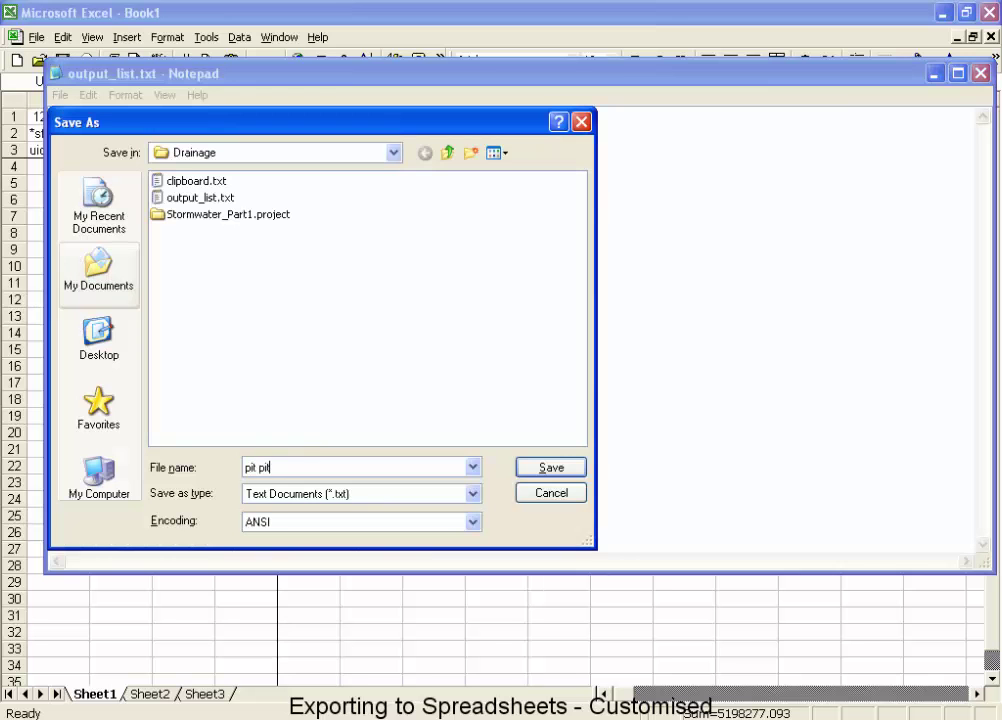
pyautogui.press('BackSpace')
pyautogui.write('pe type.txt')
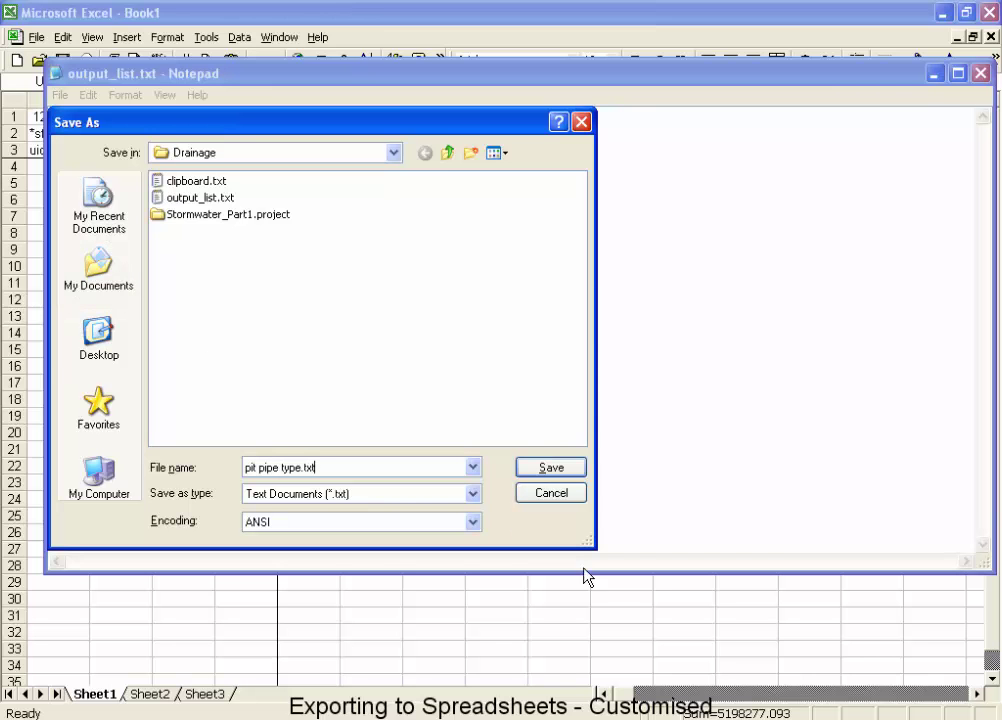
pyautogui.click(541, 463)
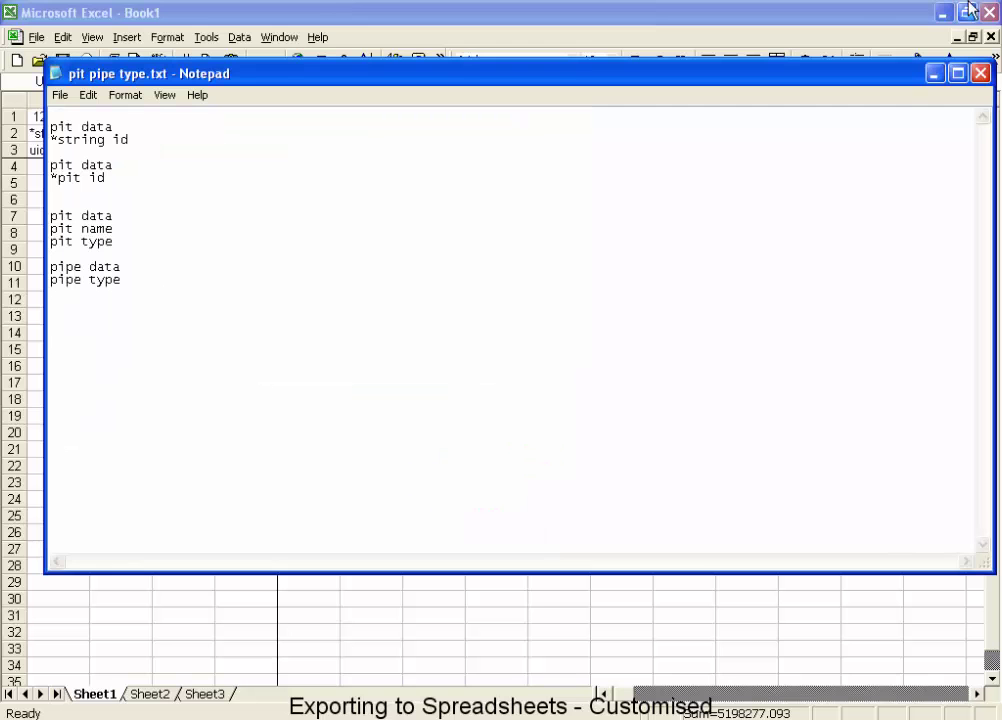
pyautogui.click(980, 73)
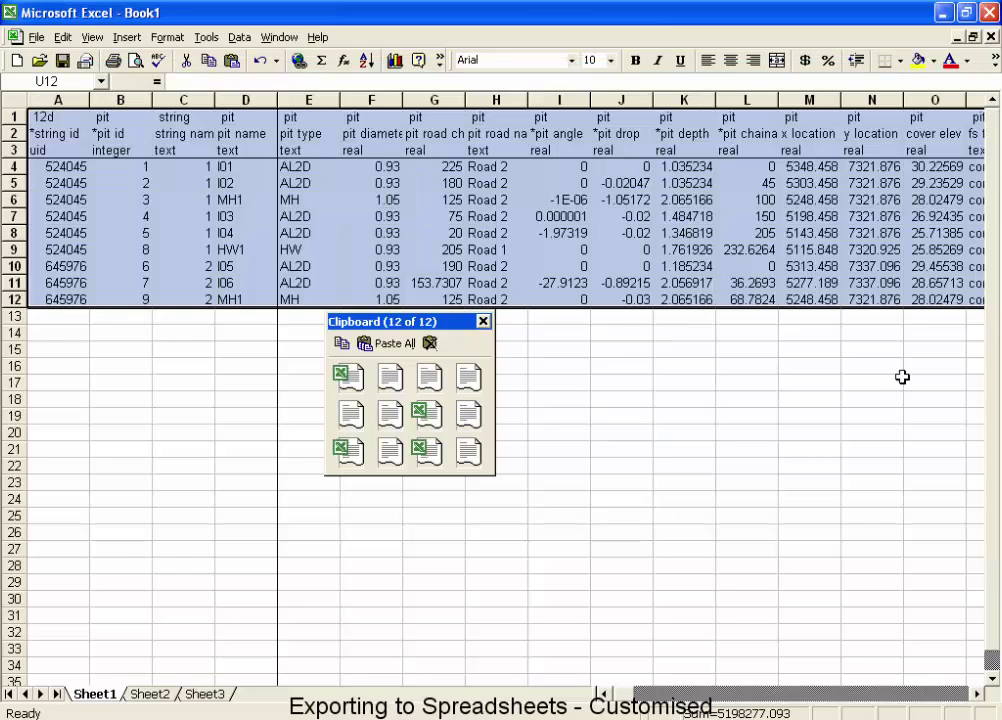
# Switch to 12d Model and export the drainage network using pit pipe type.txt as the customised list file
pyautogui.hotkey('alt', 'Tab')
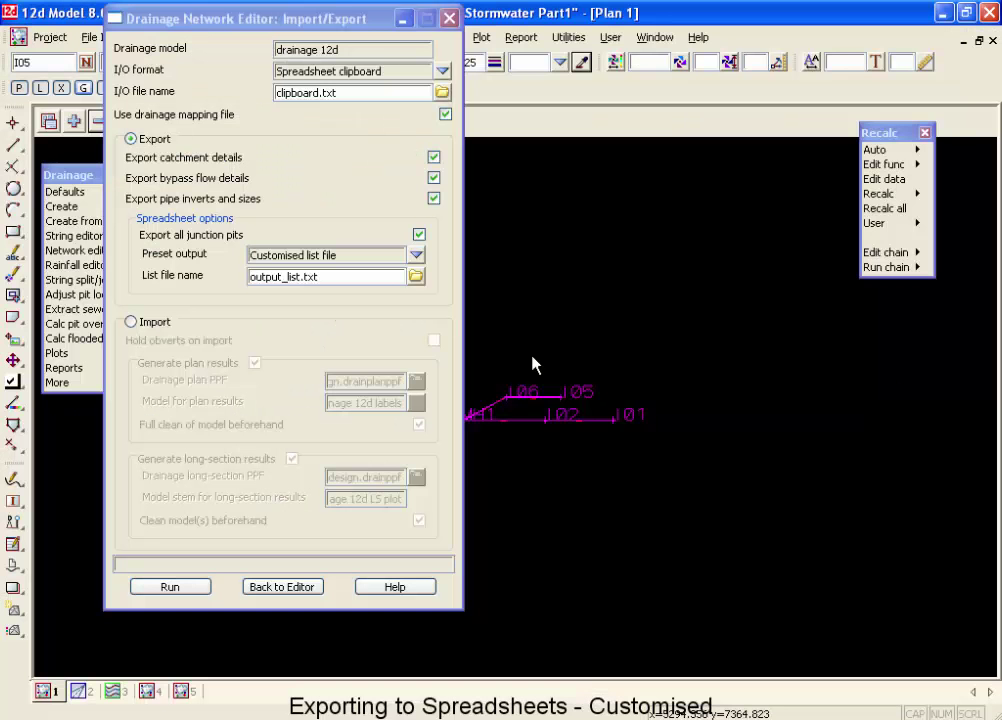
pyautogui.click(412, 276)
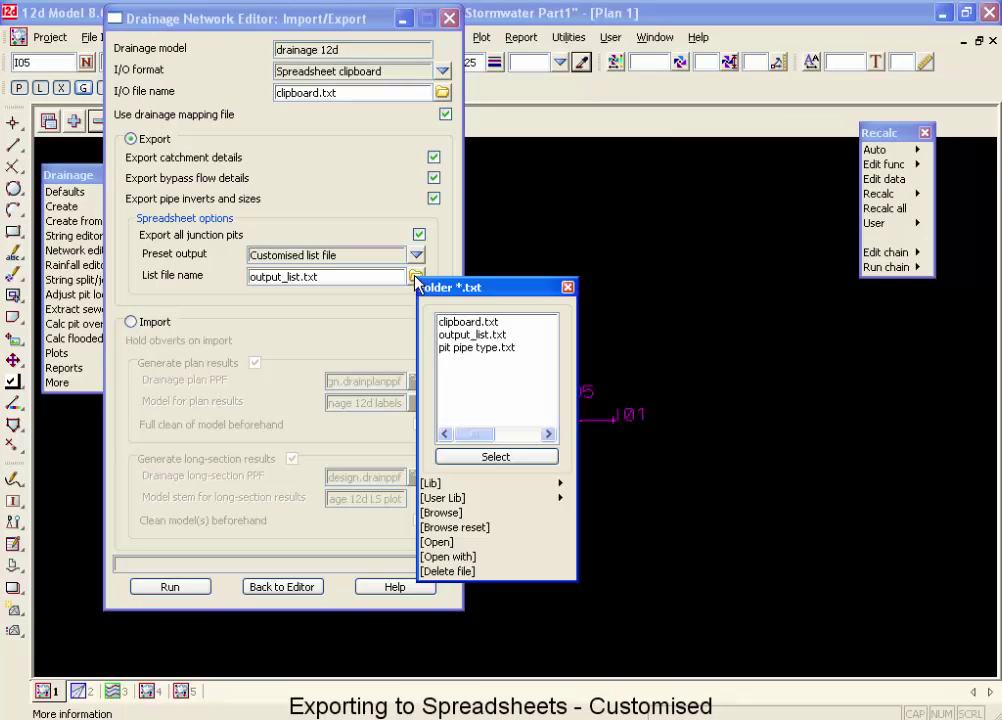
pyautogui.click(476, 349)
pyautogui.doubleClick(476, 349)
pyautogui.click(171, 587)
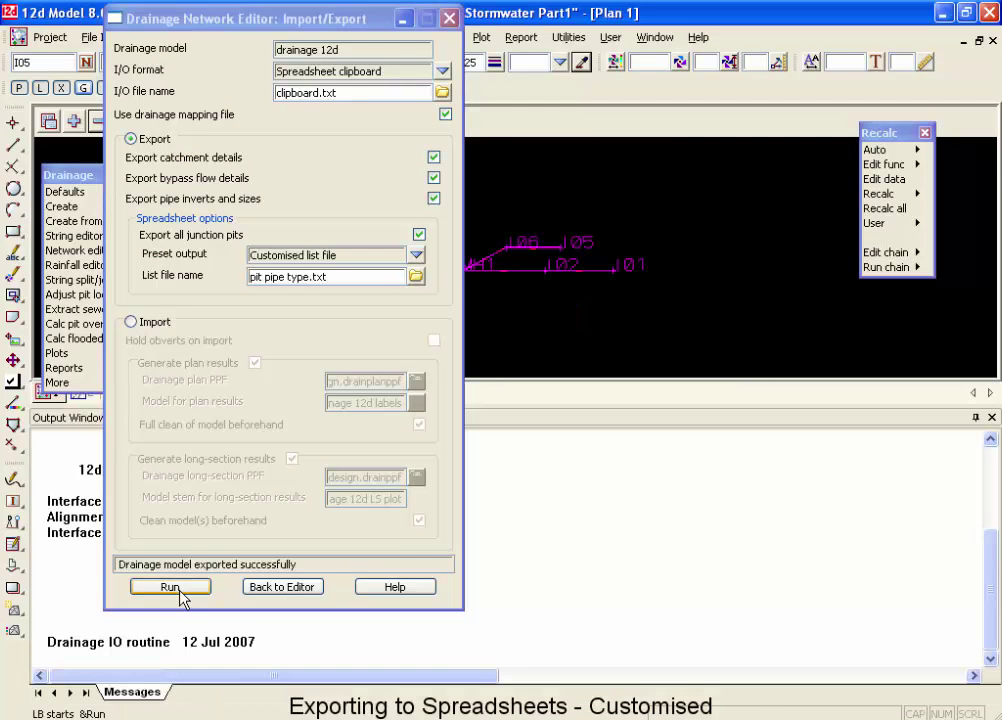
# Switch to Excel and paste the customised export below the existing table, starting at cell A15 of Sheet1
pyautogui.hotkey('alt', 'Tab')
pyautogui.press('Down')
pyautogui.press('Down')
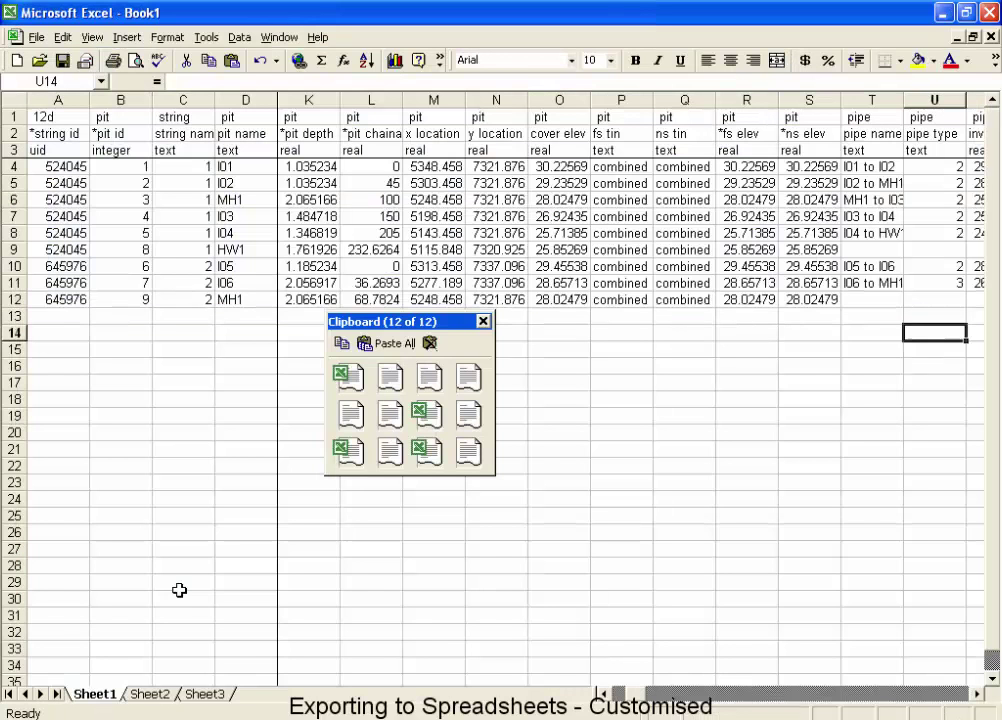
pyautogui.press('Left')
pyautogui.press('Left')
pyautogui.press('Left')
pyautogui.press('Left')
pyautogui.press('Left')
pyautogui.press('Left')
pyautogui.press('Left')
pyautogui.press('Left')
pyautogui.press('Left')
pyautogui.press('Left')
pyautogui.press('Left')
pyautogui.press('Left')
pyautogui.press('Left')
pyautogui.press('Left')
pyautogui.press('Left')
pyautogui.press('Left')
pyautogui.press('Left')
pyautogui.press('Left')
pyautogui.press('Left')
pyautogui.press('Left')
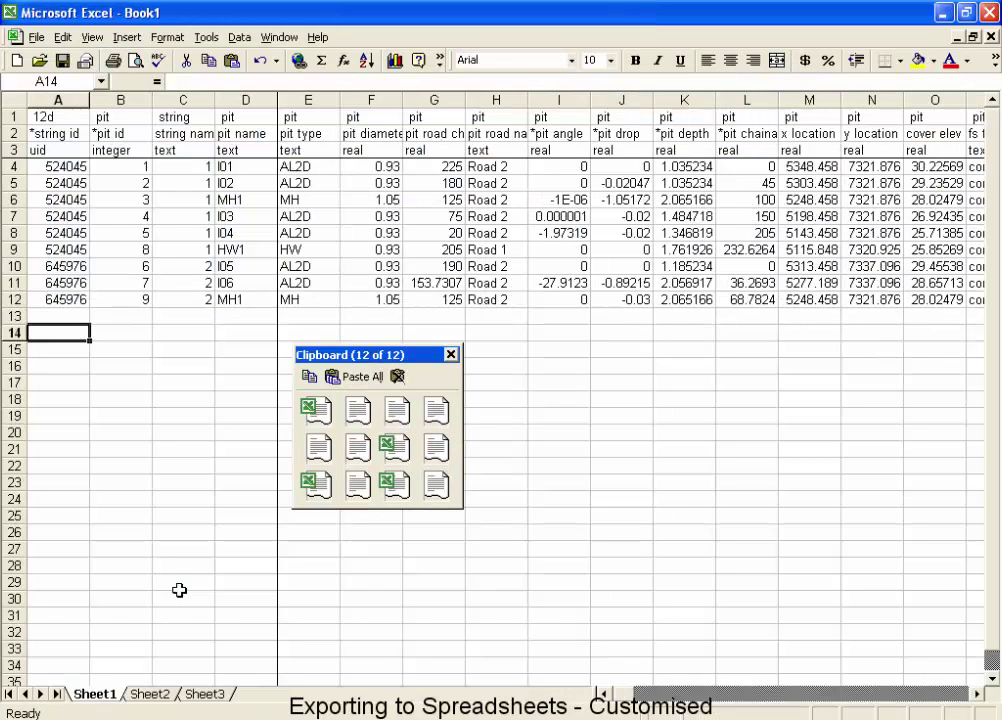
pyautogui.press('Down')
pyautogui.write('12d\tpit\tpit\tpit\tpipe *string id\t*pit id\tpit name\tpit type\tpipe type uid\tinteger\ttext\ttext\ttext 524045\t1\tI01\tAL2D\t2 524045\t2\tI02\tAL2D\t2 524045\t3\tMH1\tMH\t2 524045\t4\tI03\tAL2D\t2 524045\t5\tI04\tAL2D\t2 524045\t8\tHW1\tHW\t 645976\t6\tI05\tAL2D\t2 645976\t7\tI06\tAL2D\t3 645976\t9\tMH1\tMH')
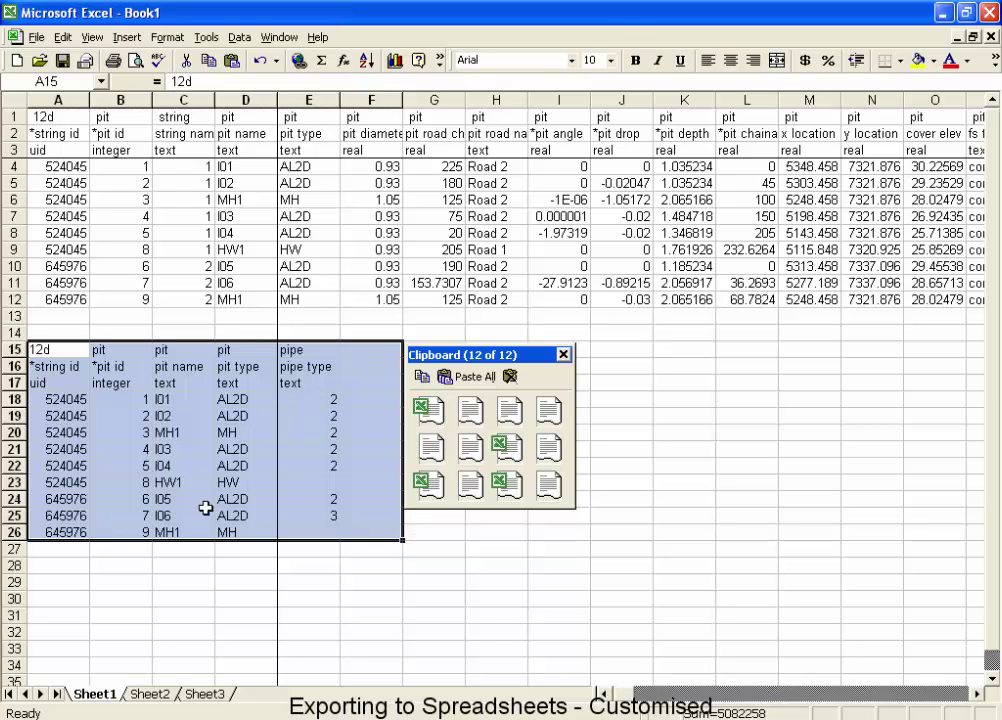
# Copy the MH pit type from D26 into D24:D25 for pits I05 and I06, accepting the clipboard replacement
pyautogui.click(225, 532)
pyautogui.hotkey('ctrl', 'c')
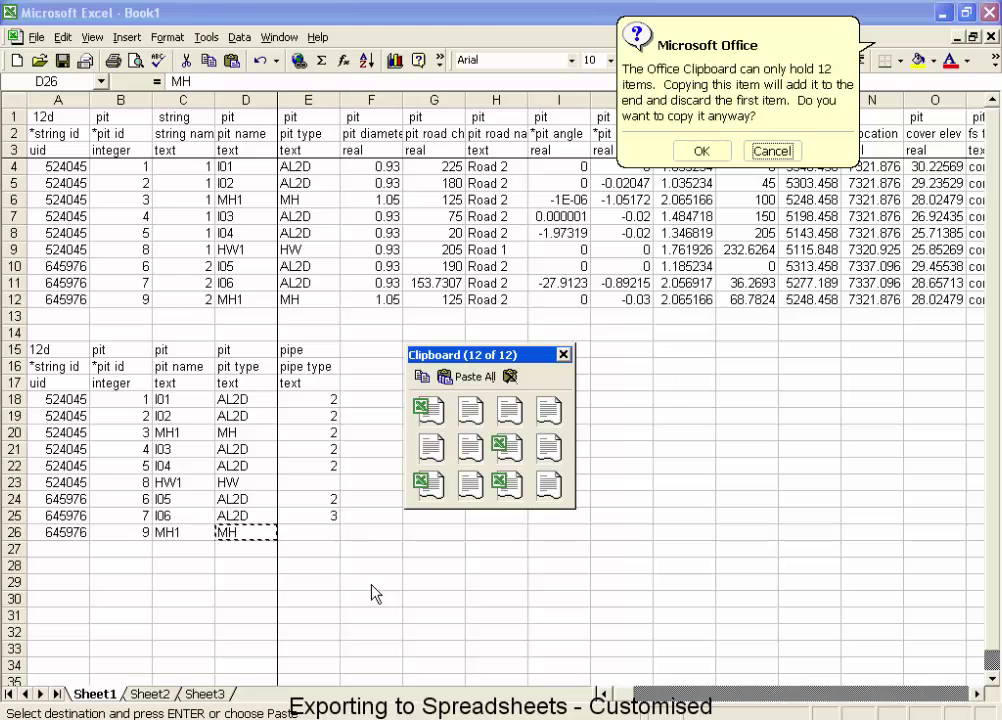
pyautogui.click(702, 151)
pyautogui.press('Return')
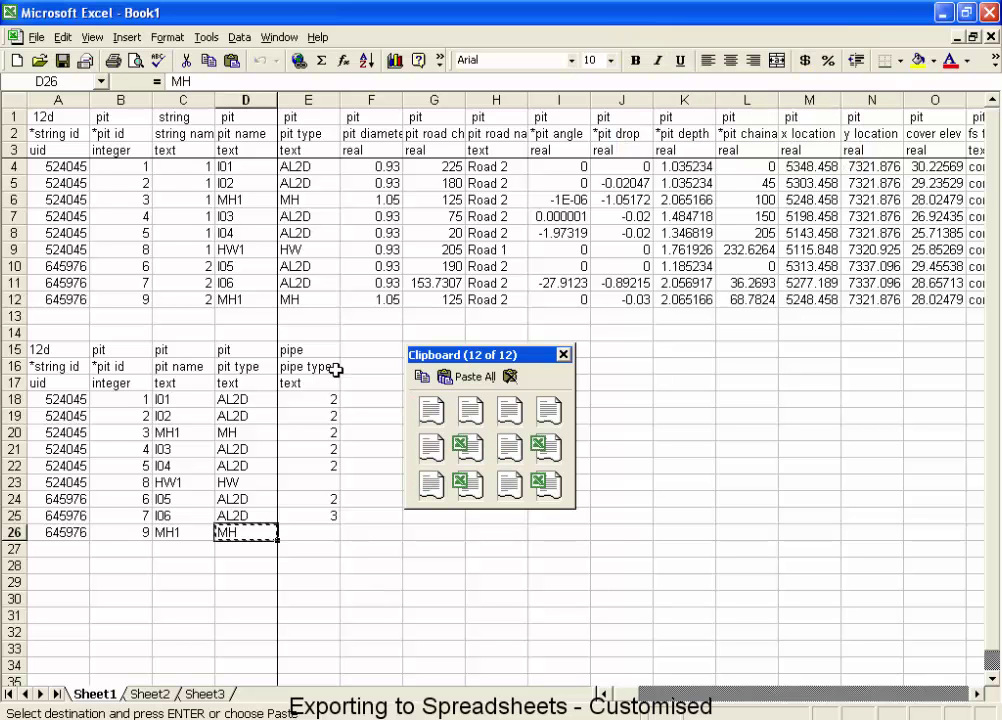
pyautogui.press('Up')
pyautogui.hotkey('shift', 'Up')
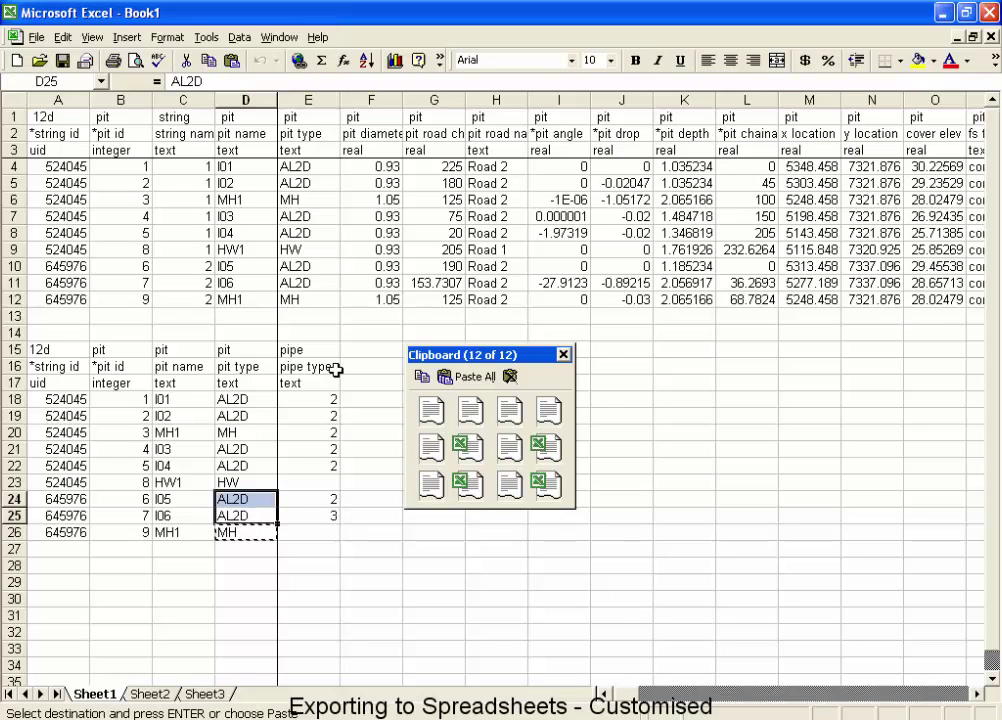
pyautogui.hotkey('ctrl', 'v')
pyautogui.press('Down')
pyautogui.press('Up')
# Set the pipe type for pit I01 in cell E18 to RCP
pyautogui.press('Right')
pyautogui.press('Right')
pyautogui.press('Left')
pyautogui.press('Up')
pyautogui.press('Up')
pyautogui.press('Up')
pyautogui.press('Up')
pyautogui.press('Up')
pyautogui.press('Up')
pyautogui.press('Up')
pyautogui.press('Up')
pyautogui.press('Down')
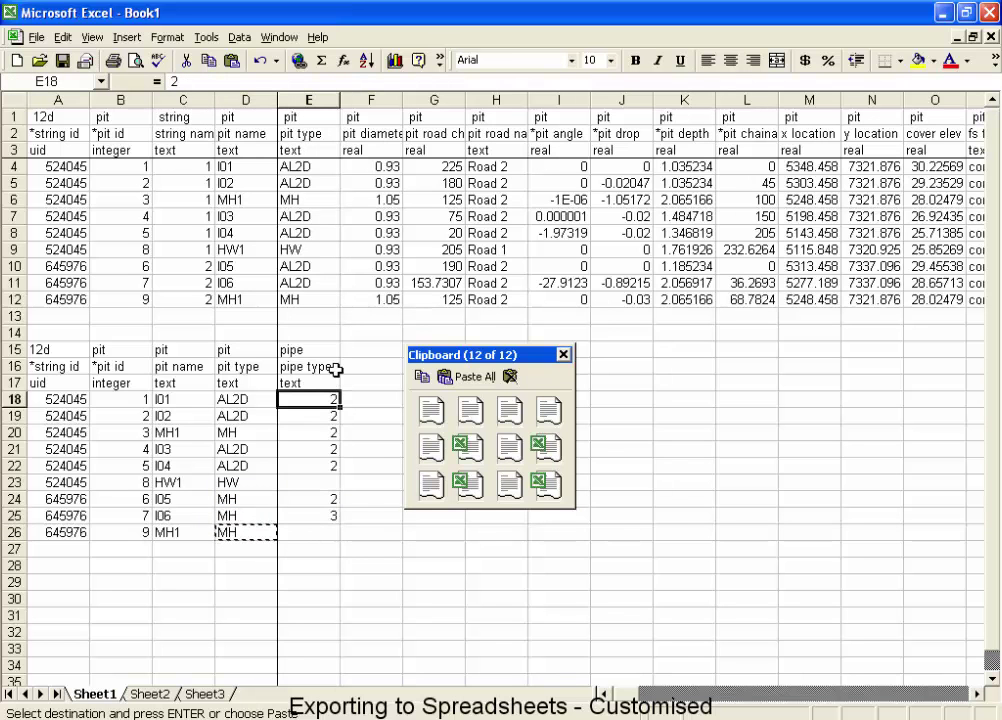
pyautogui.write('RCP')
pyautogui.press('Return')
pyautogui.press('Left')
pyautogui.press('Up')
pyautogui.press('Right')
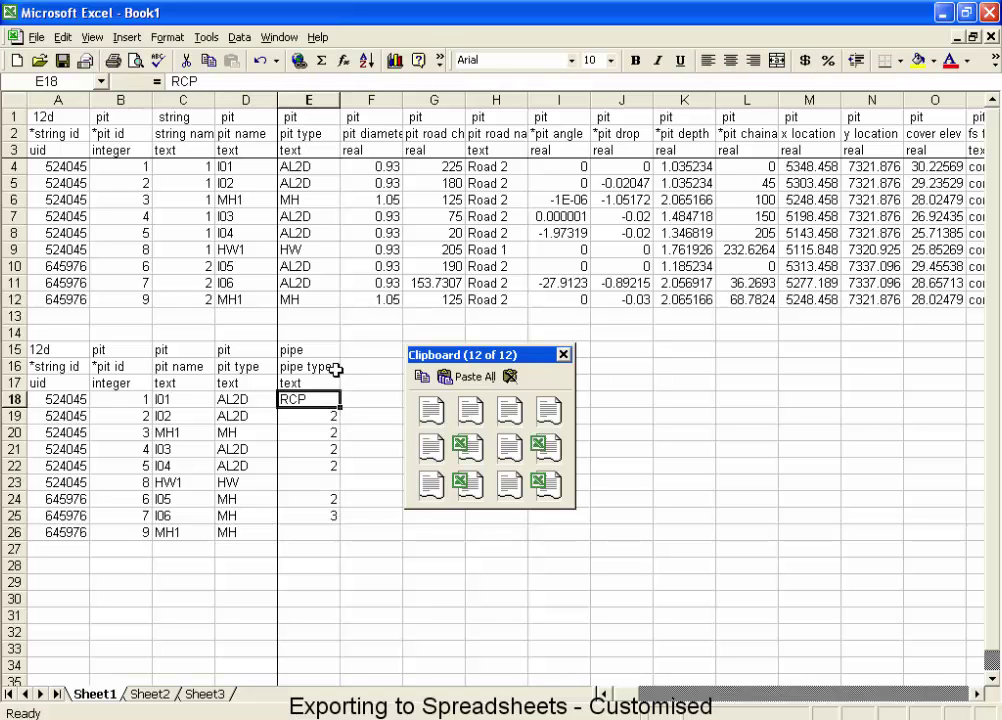
# Copy the RCP pipe type from E18 into E19:E22, for pits I02, MH1, I03 and I04
pyautogui.hotkey('ctrl', 'c')
pyautogui.press('Down')
pyautogui.hotkey('ctrl', 'v')
pyautogui.press('Down')
pyautogui.hotkey('ctrl', 'v')
pyautogui.press('Down')
pyautogui.hotkey('ctrl', 'v')
pyautogui.press('Down')
pyautogui.hotkey('ctrl', 'v')
# Copy the whole edited pit and pipe type table, headers included, from A15:E26
pyautogui.press('Left')
pyautogui.press('Left')
pyautogui.press('Left')
pyautogui.press('Left')
pyautogui.press('Up')
pyautogui.press('Up')
pyautogui.press('Up')
pyautogui.press('Up')
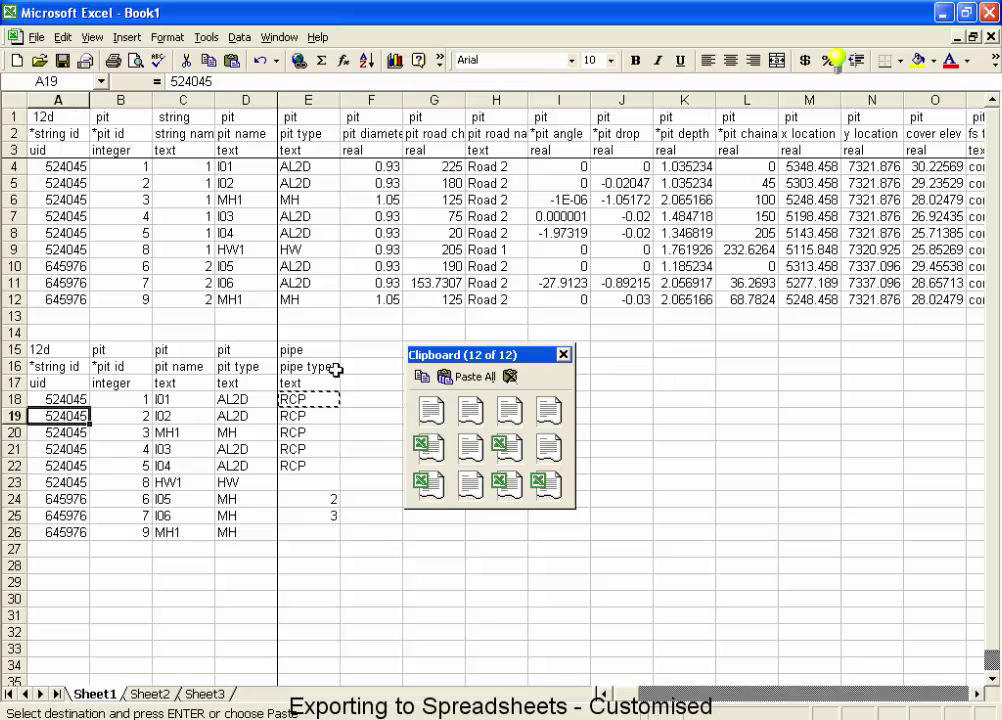
pyautogui.press('Up')
pyautogui.press('Up')
pyautogui.press('Up')
pyautogui.hotkey('shift', 'Down')
pyautogui.hotkey('shift', 'Down')
pyautogui.hotkey('shift', 'Down')
pyautogui.hotkey('shift', 'Down')
pyautogui.hotkey('shift', 'Down')
pyautogui.hotkey('shift', 'Down')
pyautogui.hotkey('shift', 'Down')
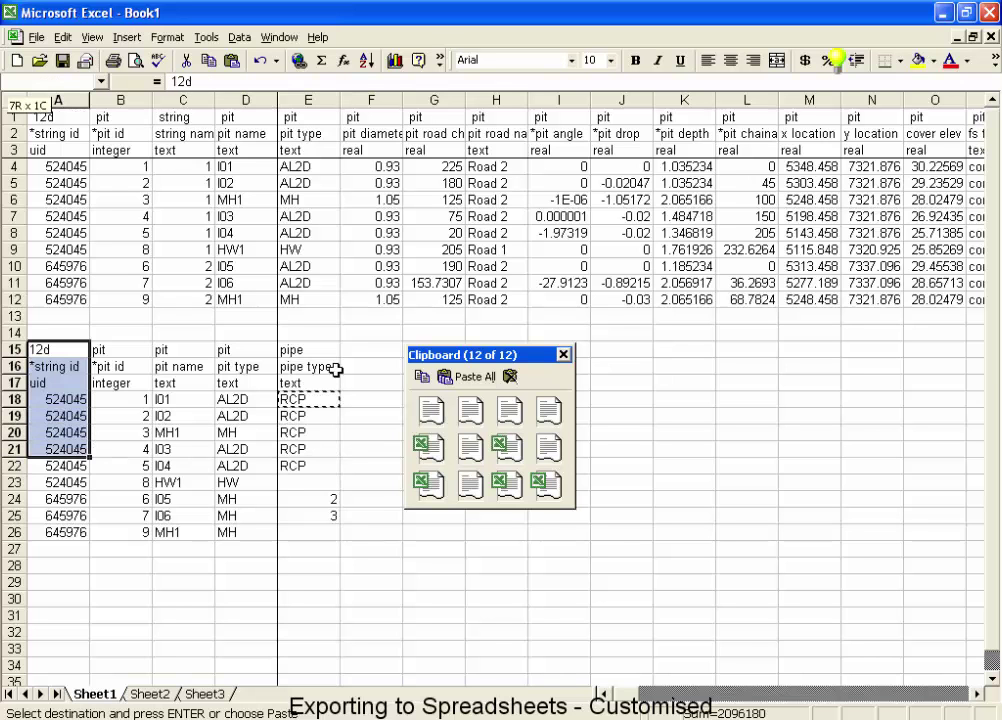
pyautogui.hotkey('shift', 'Down')
pyautogui.hotkey('shift', 'Down')
pyautogui.hotkey('shift', 'Down')
pyautogui.hotkey('shift', 'Down')
pyautogui.hotkey('shift', 'Right')
pyautogui.hotkey('shift', 'Right')
pyautogui.hotkey('shift', 'Right')
pyautogui.hotkey('shift', 'Right')
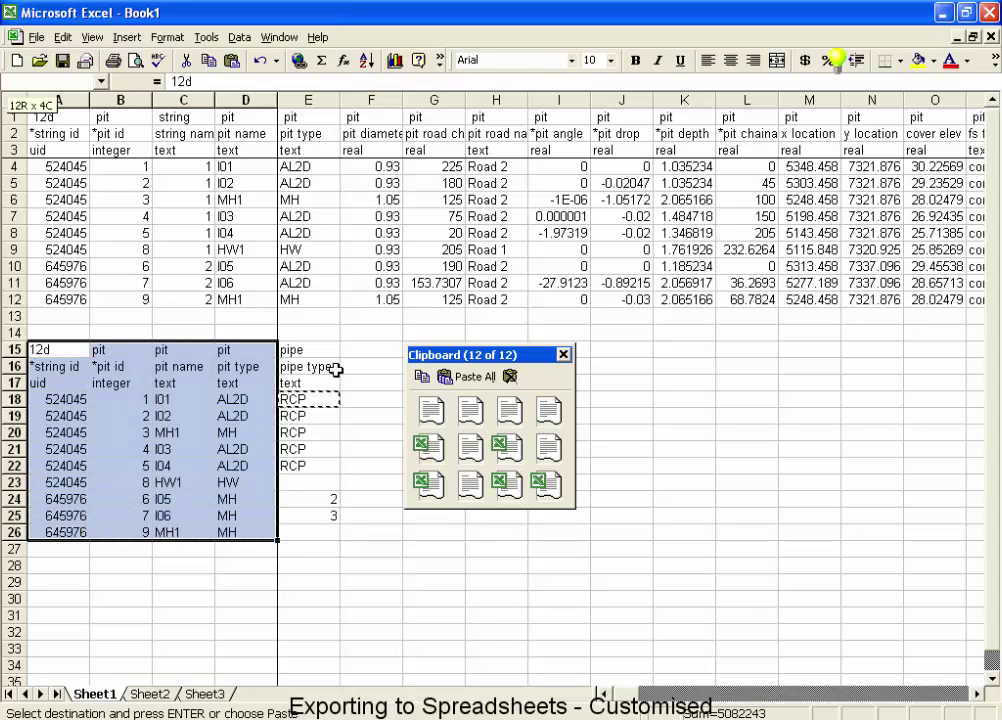
pyautogui.hotkey('ctrl', 'c')
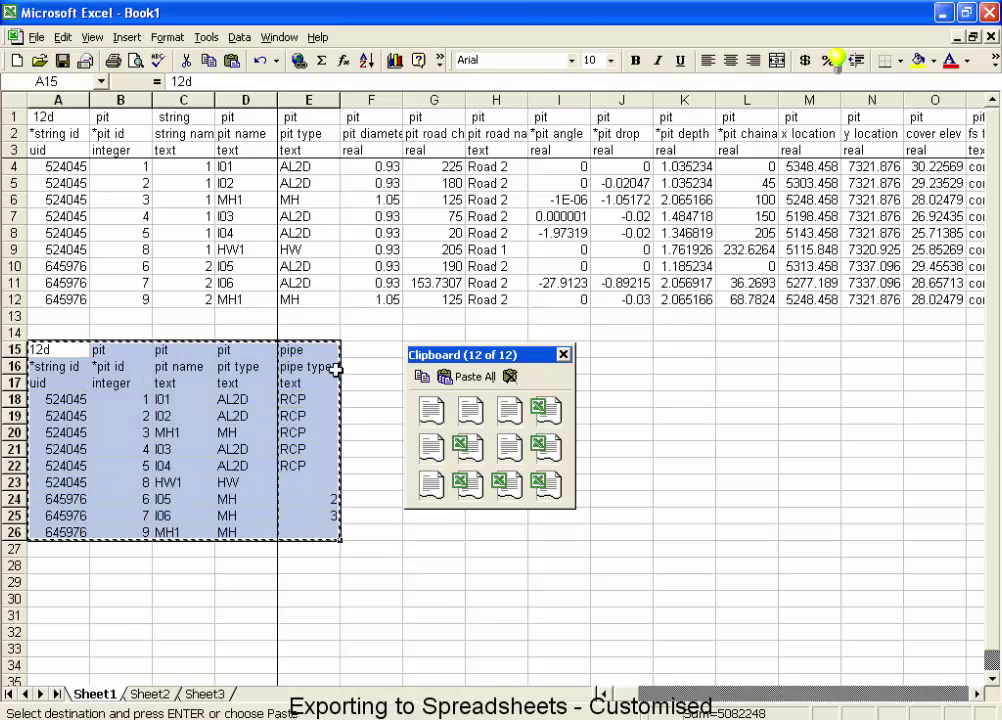
# Switch to 12d Model, import the spreadsheet clipboard data with plan and long-section results generated, and return to the network editor
pyautogui.hotkey('alt', 'Tab')
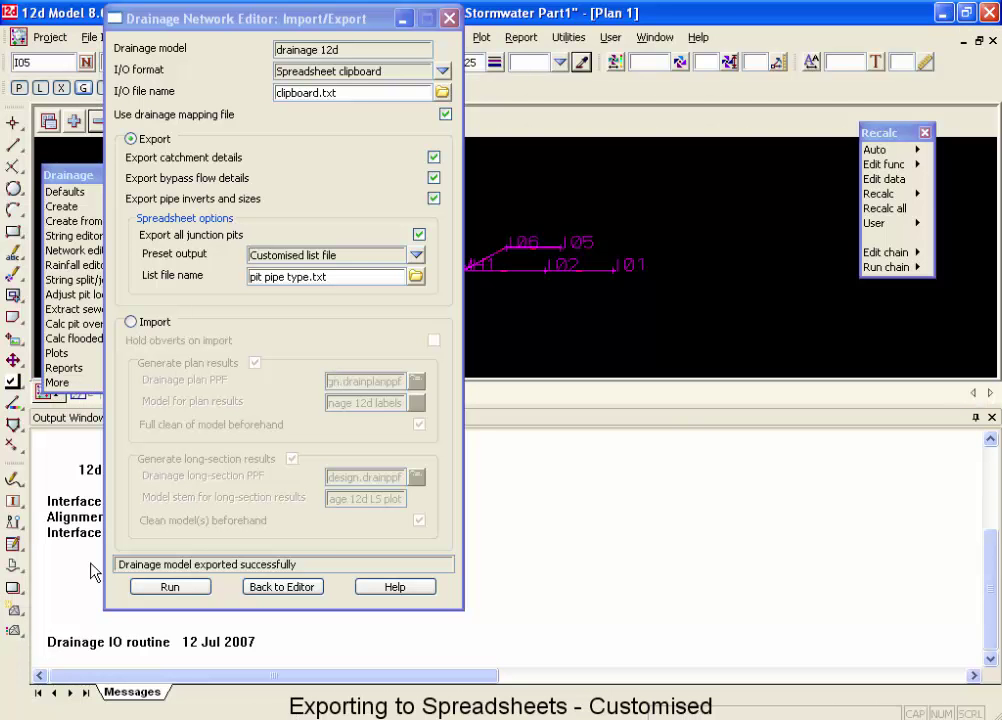
pyautogui.click(131, 322)
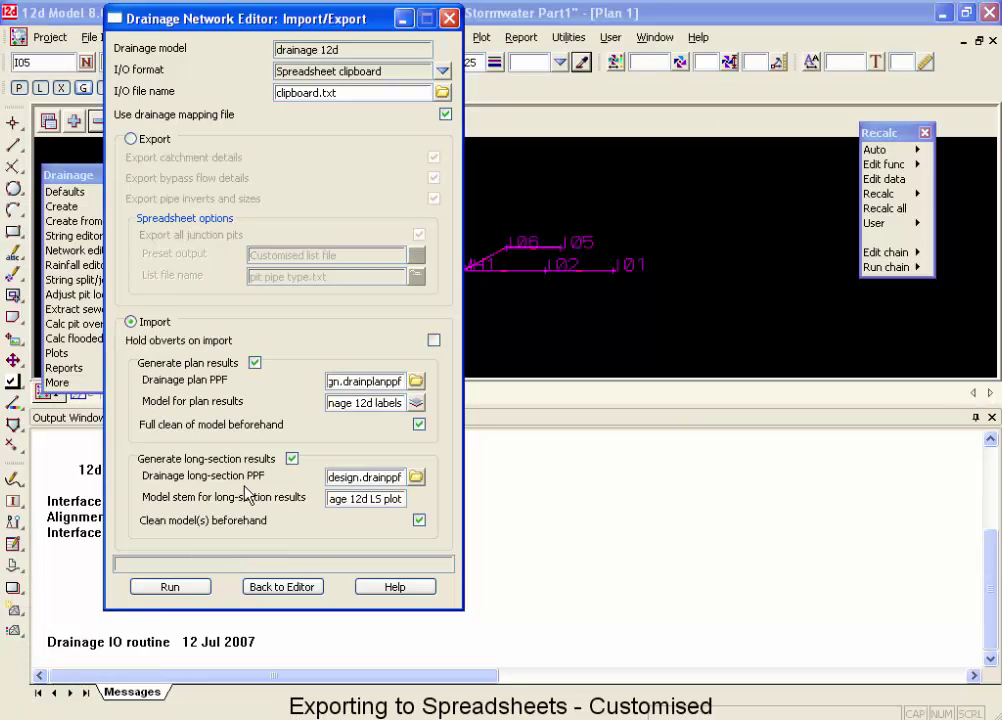
pyautogui.click(188, 586)
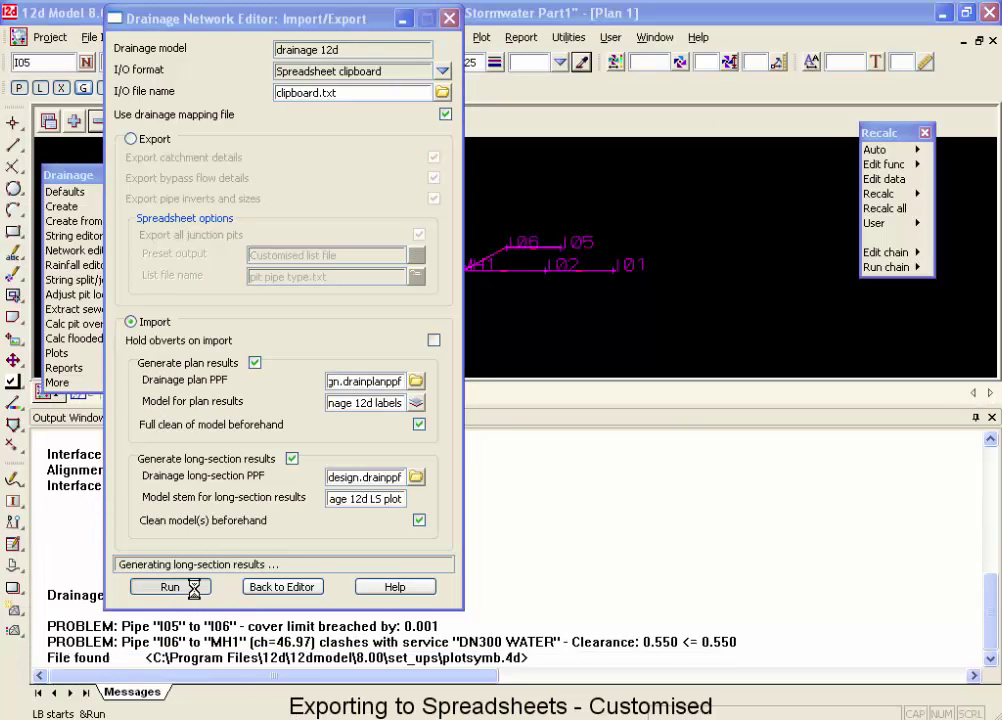
pyautogui.click(285, 587)
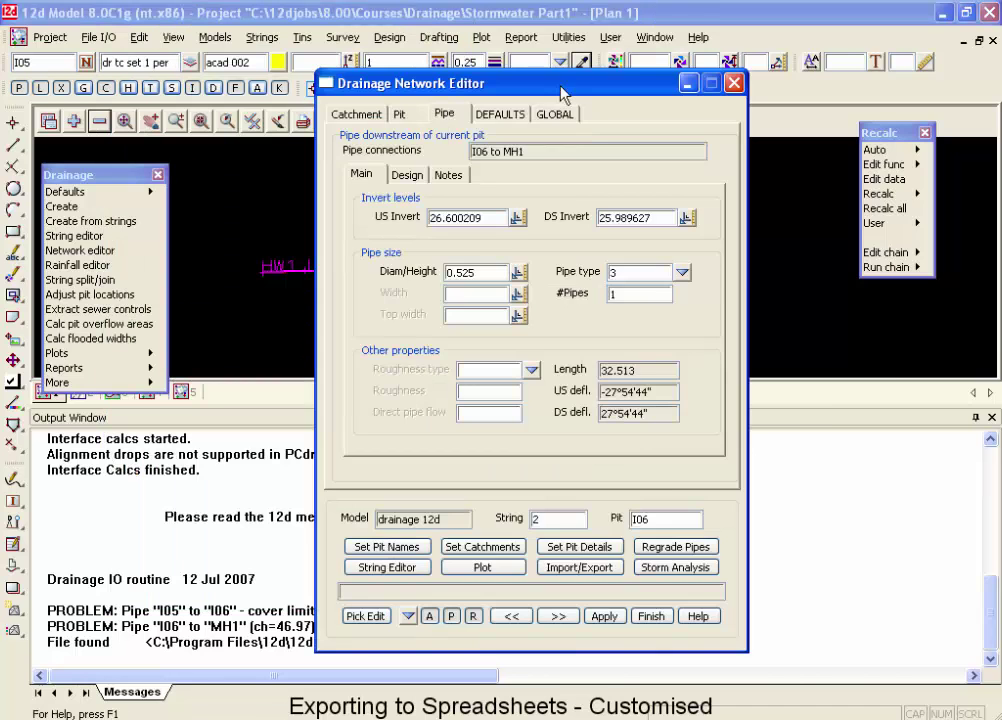
# Pick pit I01 on the plan and check its downstream pipe type and its pit type in the network editor
pyautogui.moveTo(550, 82); pyautogui.dragTo(985, 256)
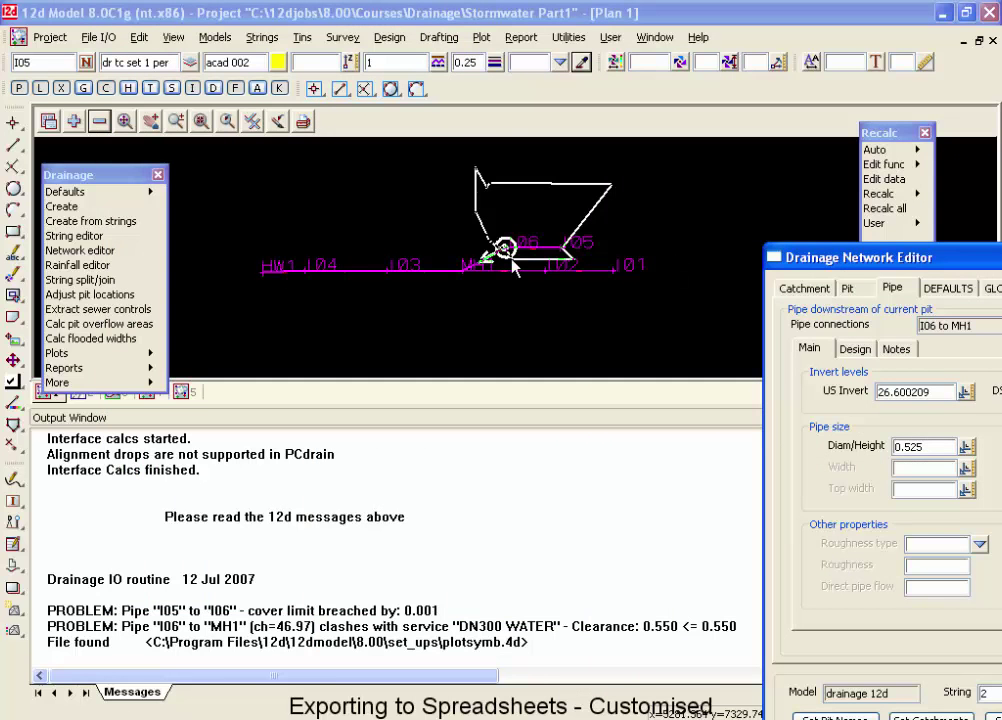
pyautogui.moveTo(844, 257); pyautogui.dragTo(778, 95)
pyautogui.click(752, 628)
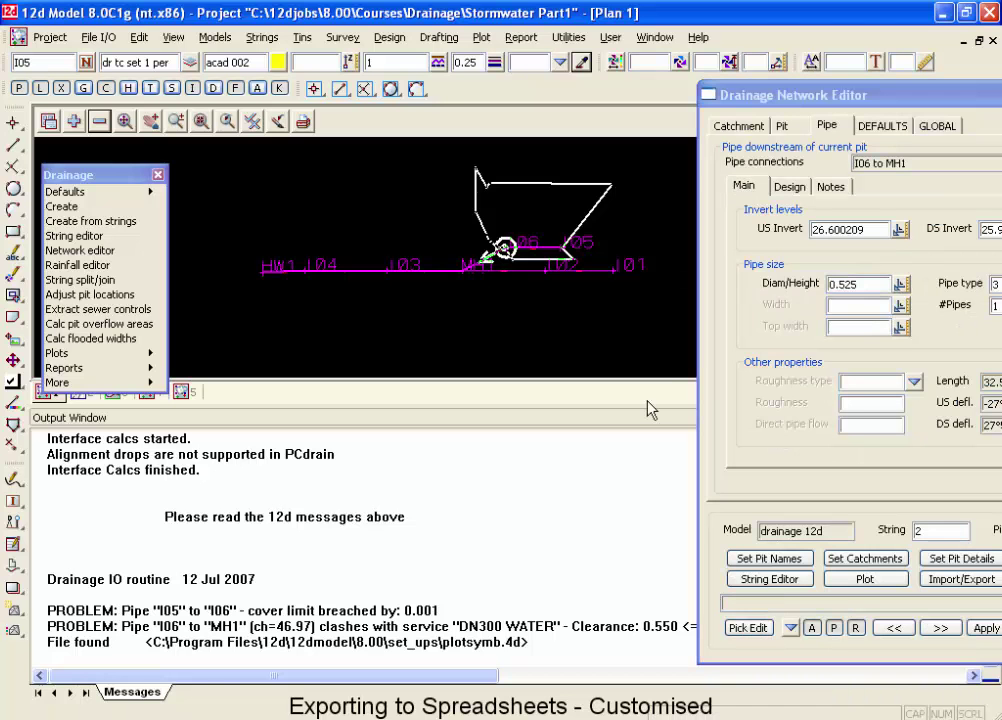
pyautogui.click(605, 280)
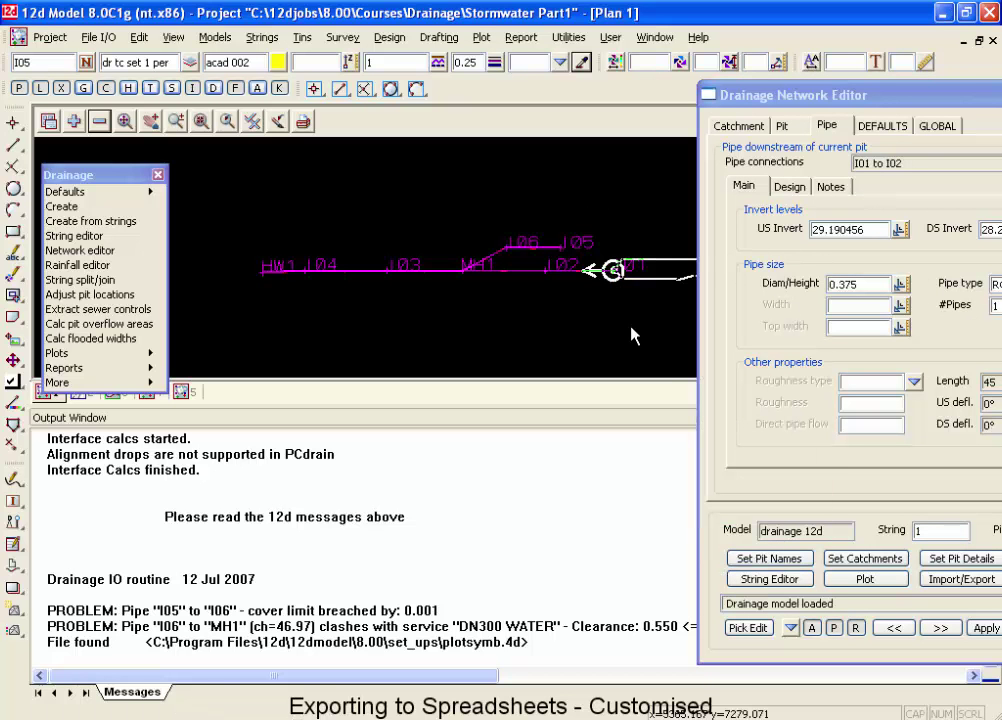
pyautogui.moveTo(839, 96); pyautogui.dragTo(704, 62)
pyautogui.click(884, 248)
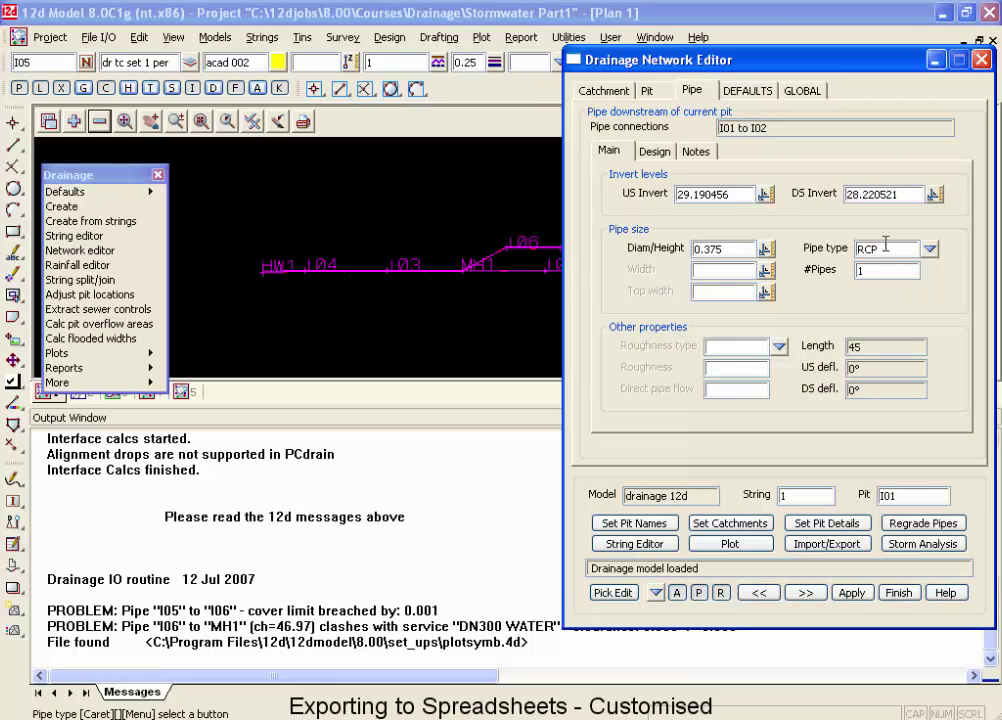
pyautogui.click(647, 91)
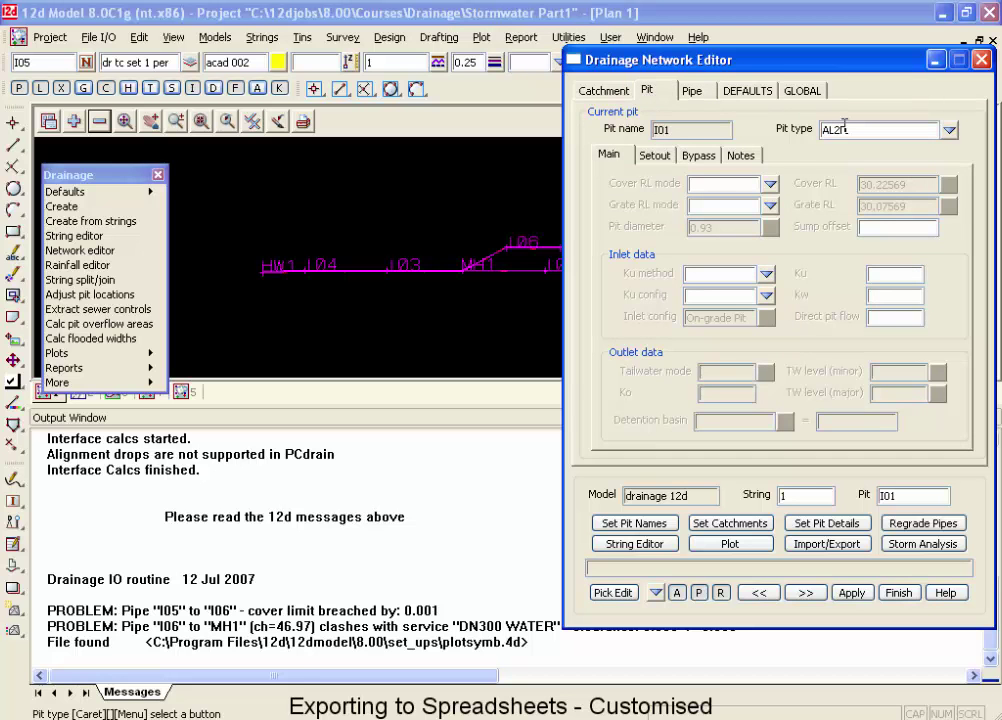
pyautogui.moveTo(748, 69); pyautogui.dragTo(905, 395)
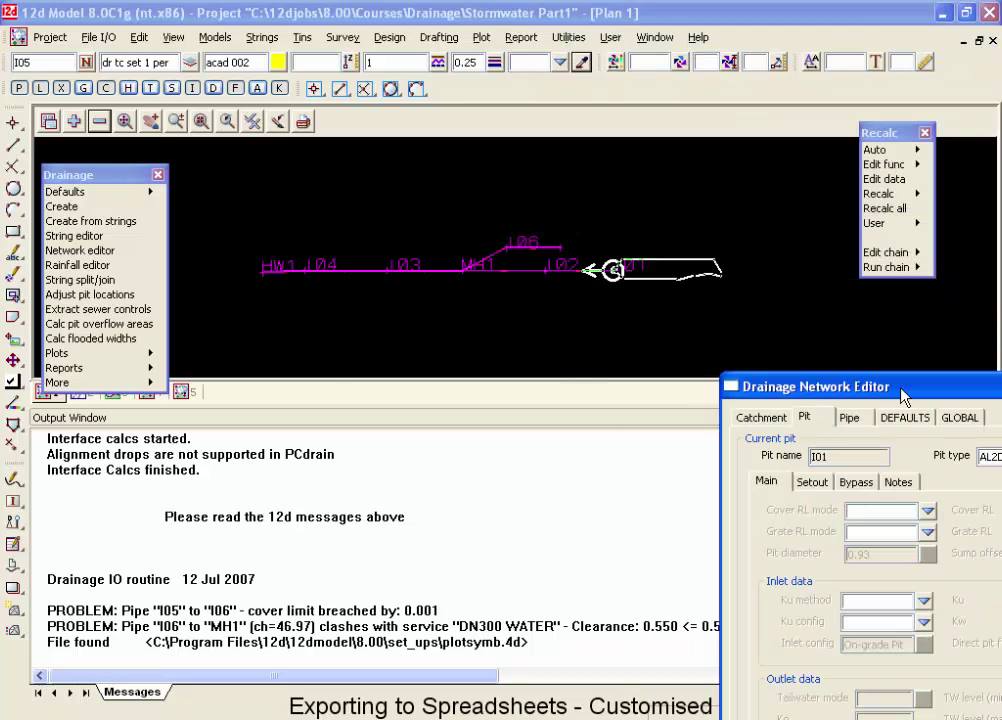
# Compare with the Excel table, load pit I05 in the network editor and check its pit type
pyautogui.hotkey('alt', 'Tab')
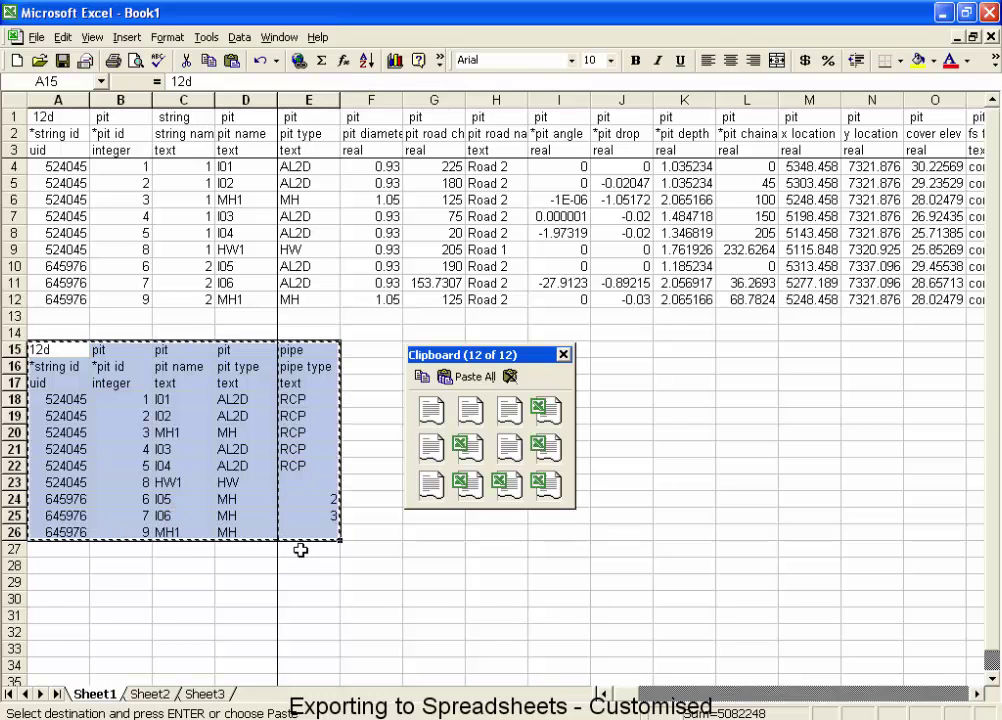
pyautogui.hotkey('alt', 'Tab')
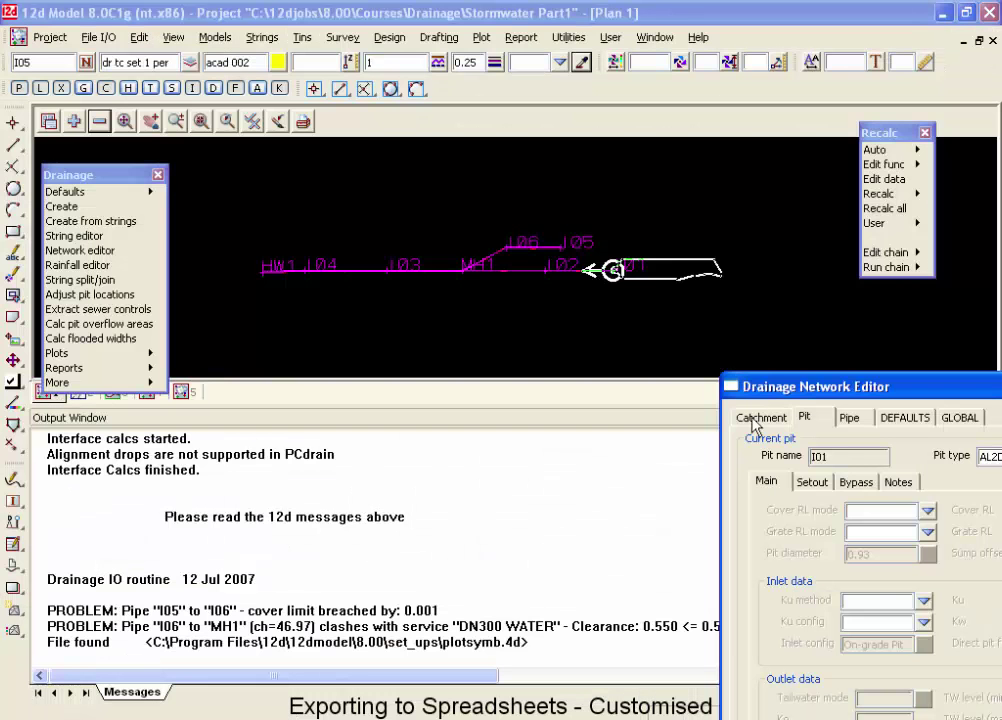
pyautogui.moveTo(757, 404); pyautogui.dragTo(657, 105)
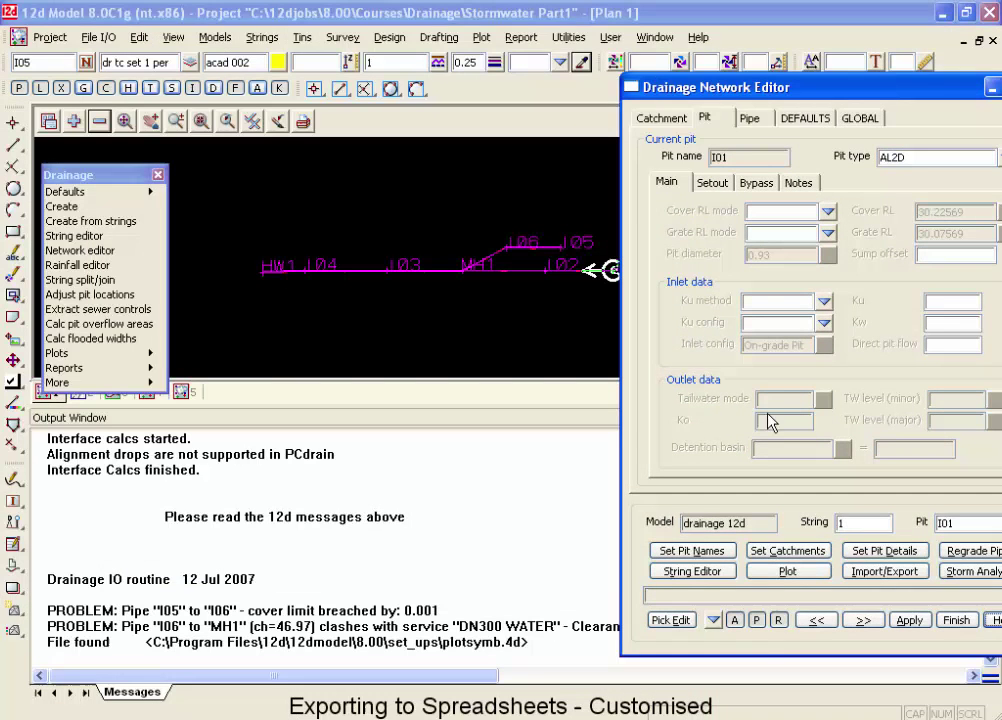
pyautogui.click(712, 620)
pyautogui.click(729, 692)
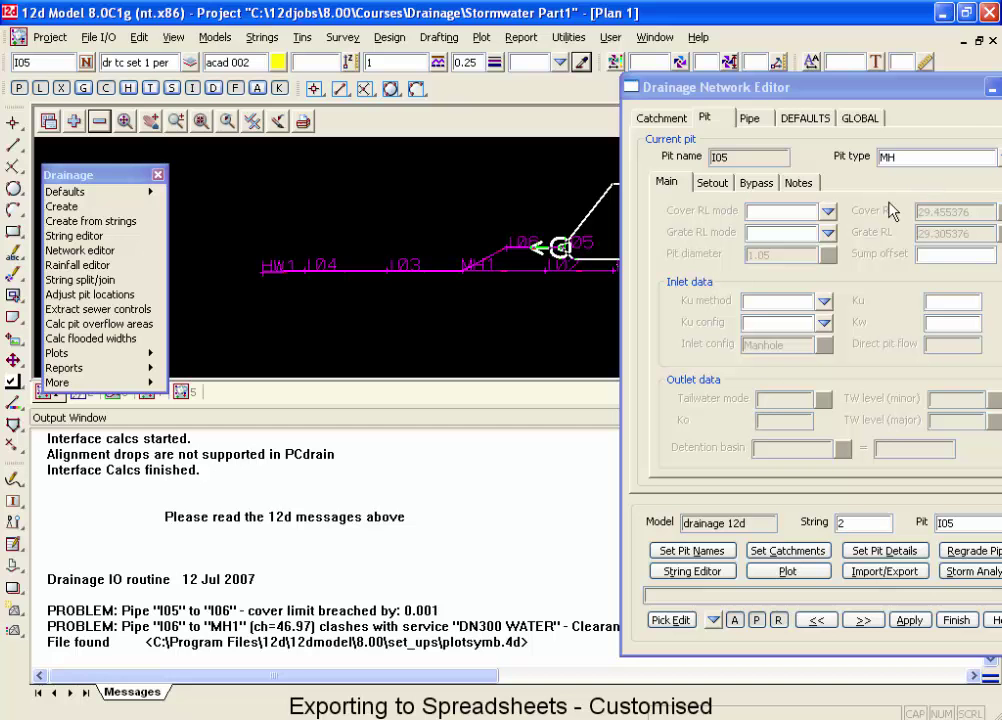
pyautogui.hotkey('alt', 'Tab')
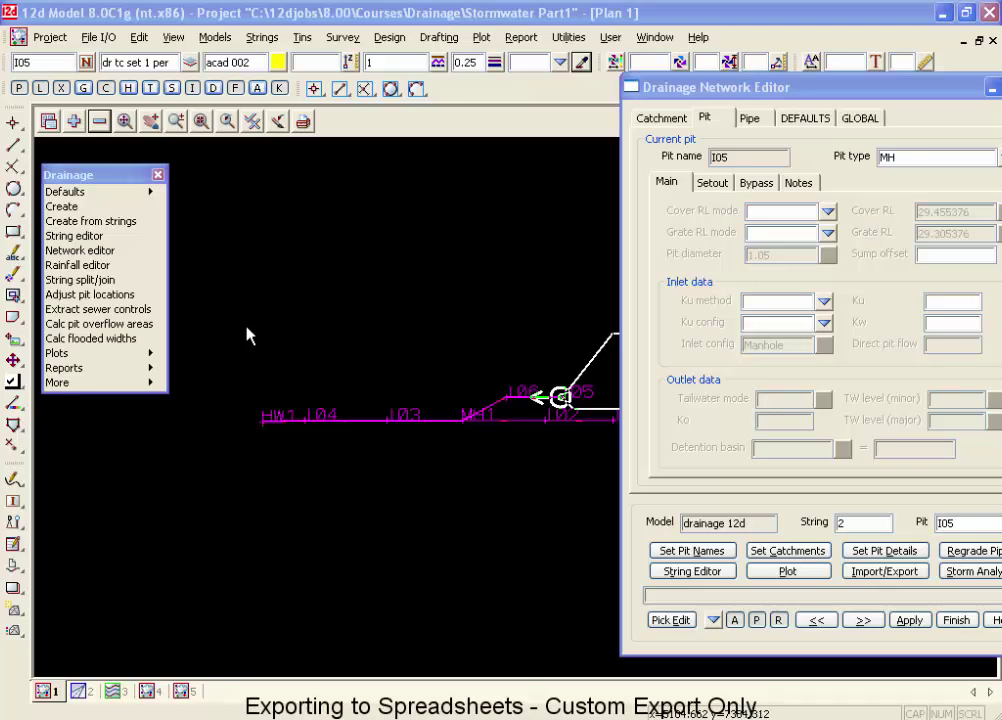
# Reopen the drainage import/export settings and open the list file pit pipe type.txt for editing
pyautogui.click(885, 572)
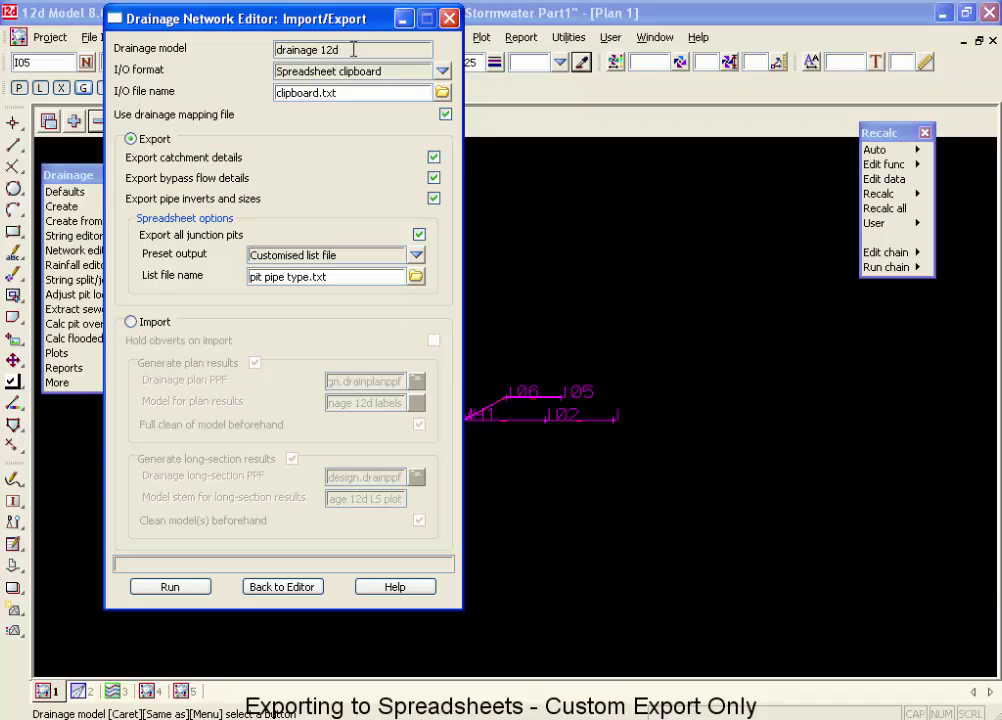
pyautogui.click(320, 278)
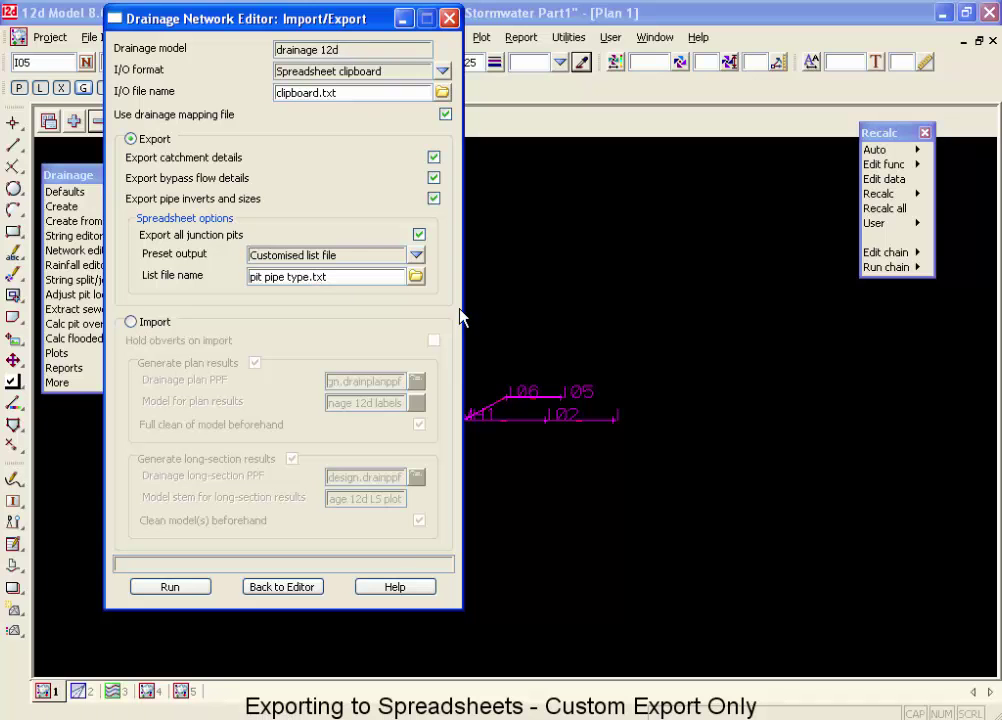
pyautogui.click(416, 276)
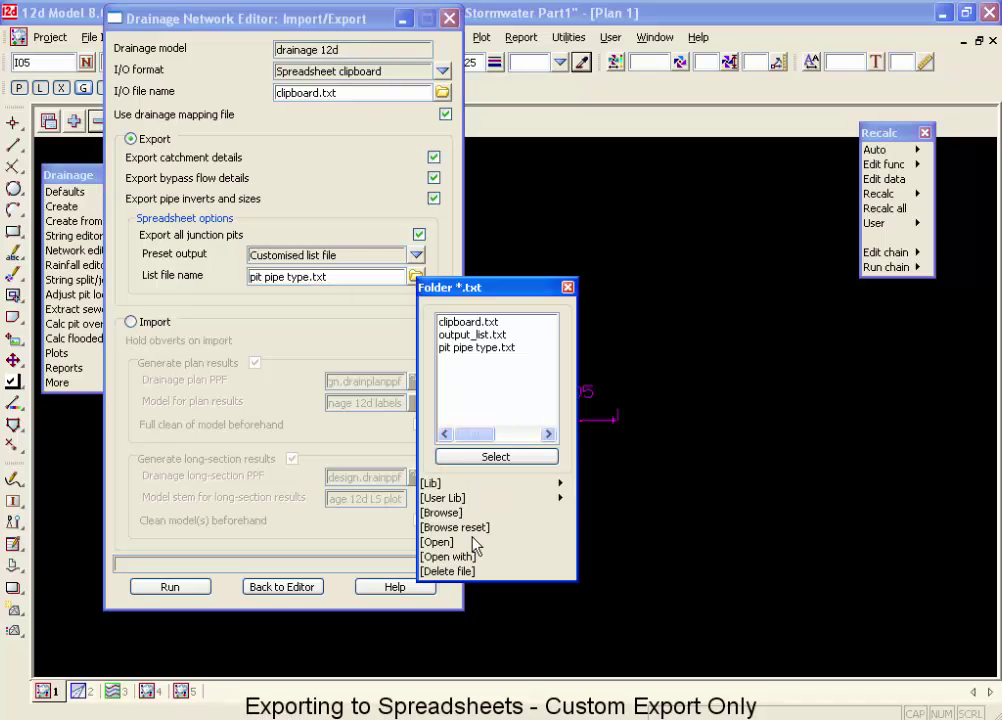
pyautogui.click(437, 541)
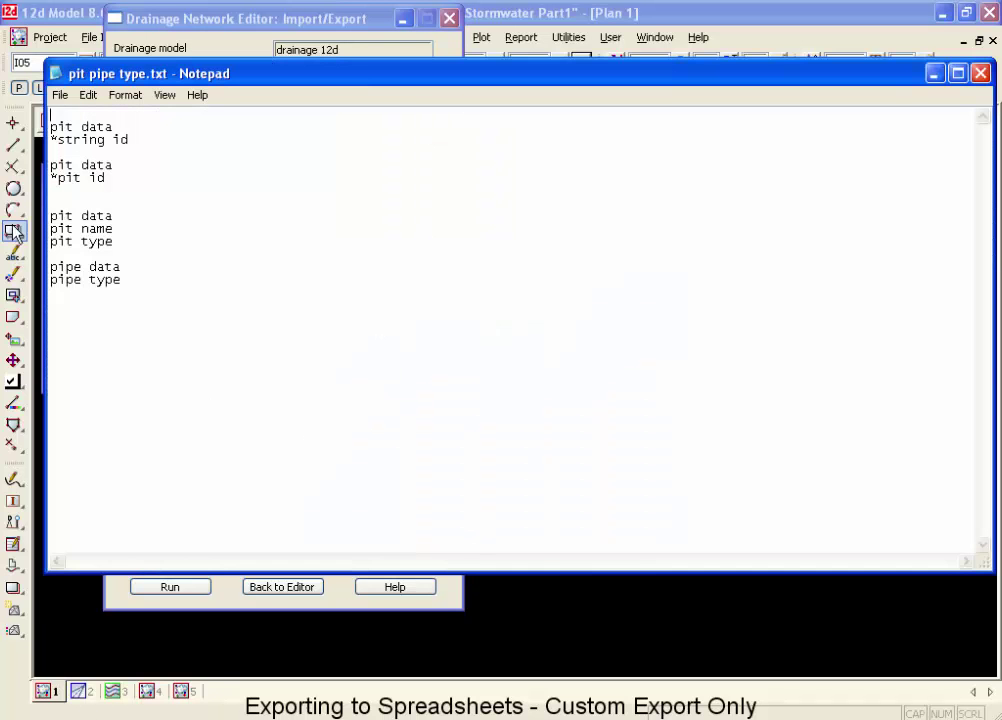
pyautogui.click(67, 305)
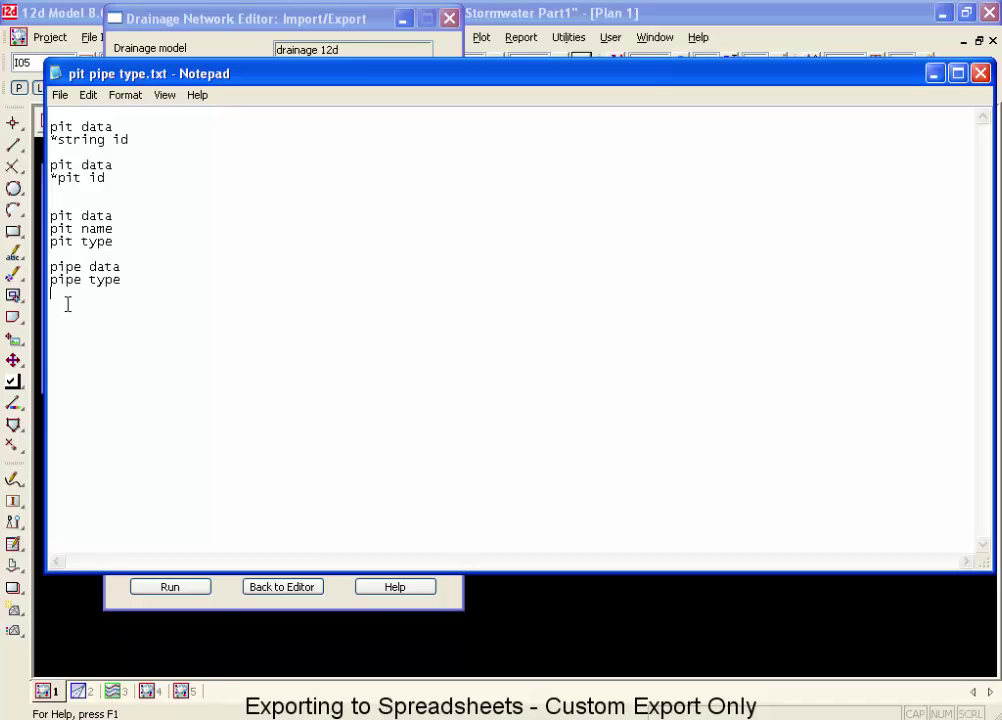
# Add a diameter entry to the pipe data section, preceded by factor 1000 and decimals 0
pyautogui.write('diameter')
pyautogui.press('Return')
pyautogui.press('Return')
pyautogui.click(67, 304)
pyautogui.write('factor')
pyautogui.press('Return')
pyautogui.write('1000')
pyautogui.press('Down')
pyautogui.press('BackSpace')
pyautogui.press('Return')
pyautogui.write('decimals')
pyautogui.press('Return')
pyautogui.write('0')
# Delete the *string id and *pit id pit data entries and the spare blank lines at the start of the list file
pyautogui.press('Down')
pyautogui.press('Up')
pyautogui.press('Up')
pyautogui.press('Up')
pyautogui.press('Up')
pyautogui.press('Up')
pyautogui.press('Up')
pyautogui.press('Up')
pyautogui.press('Up')
pyautogui.press('Up')
pyautogui.press('Up')
pyautogui.press('Up')
pyautogui.press('Up')
pyautogui.press('Up')
pyautogui.press('Up')
pyautogui.press('Up')
pyautogui.press('Up')
pyautogui.press('Up')
pyautogui.press('Up')
pyautogui.hotkey('shift', 'Down')
pyautogui.hotkey('shift', 'Down')
pyautogui.hotkey('shift', 'Down')
pyautogui.hotkey('shift', 'Down')
pyautogui.press('BackSpace')
pyautogui.press('BackSpace')
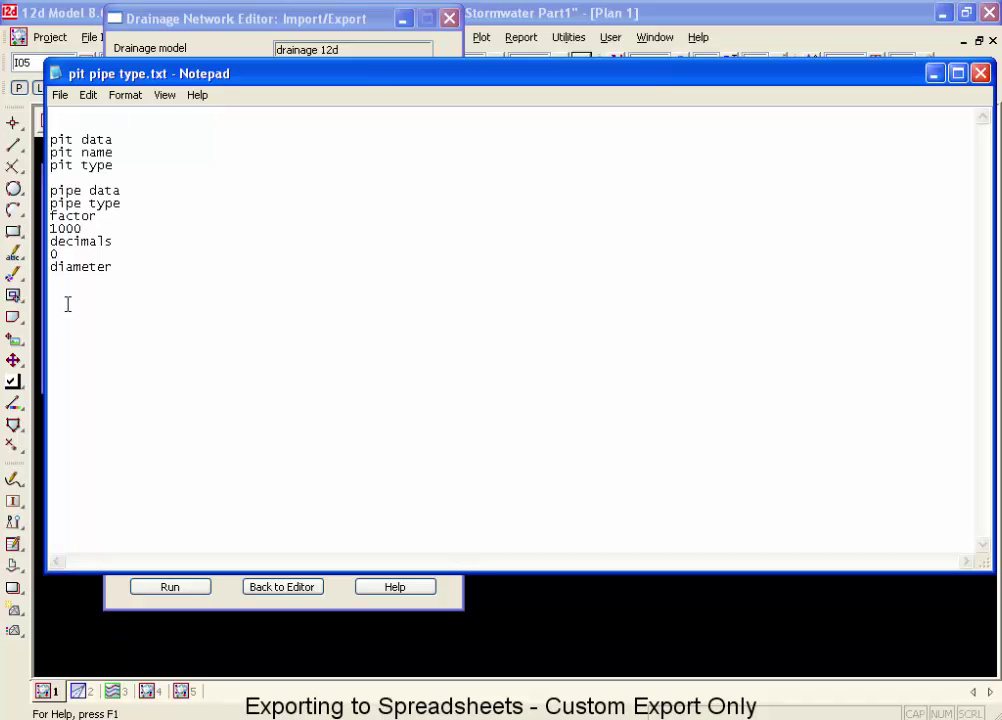
pyautogui.press('Delete')
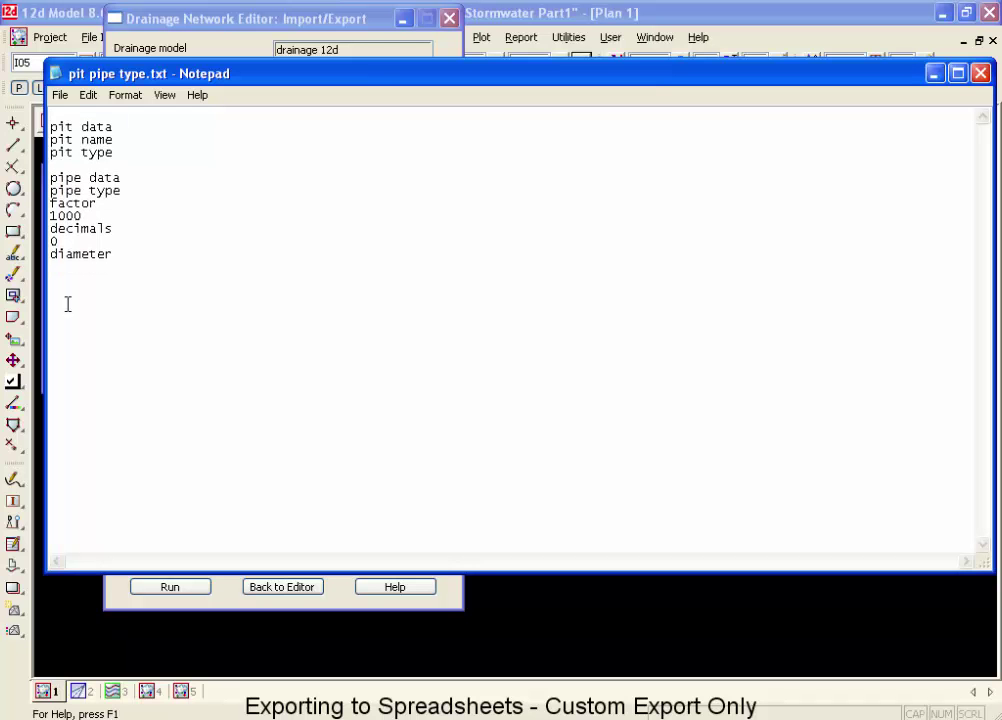
# Add an "upstream pipe data" heading below the diameter entry, separated by a blank line
pyautogui.press('Down')
pyautogui.press('Down')
pyautogui.press('Down')
pyautogui.write('upstream pipe data')
pyautogui.press('Up')
pyautogui.press('Return')
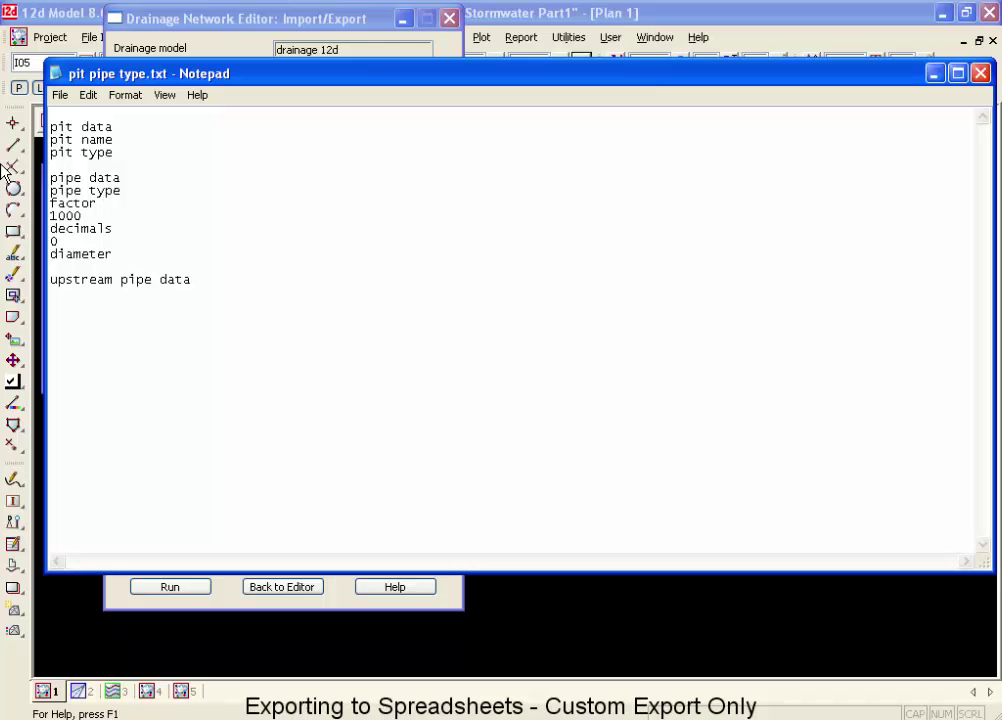
# Copy the factor 1000, decimals 0 and diameter lines from the pipe data section to below the upstream pipe data heading
pyautogui.press('Up')
pyautogui.press('Up')
pyautogui.press('Up')
pyautogui.hotkey('shift', 'Down')
pyautogui.hotkey('shift', 'Down')
pyautogui.hotkey('shift', 'Down')
pyautogui.hotkey('shift', 'Down')
pyautogui.hotkey('shift', 'Down')
pyautogui.hotkey('ctrl', 'c')
pyautogui.press('Down')
pyautogui.press('Down')
pyautogui.hotkey('ctrl', 'v')
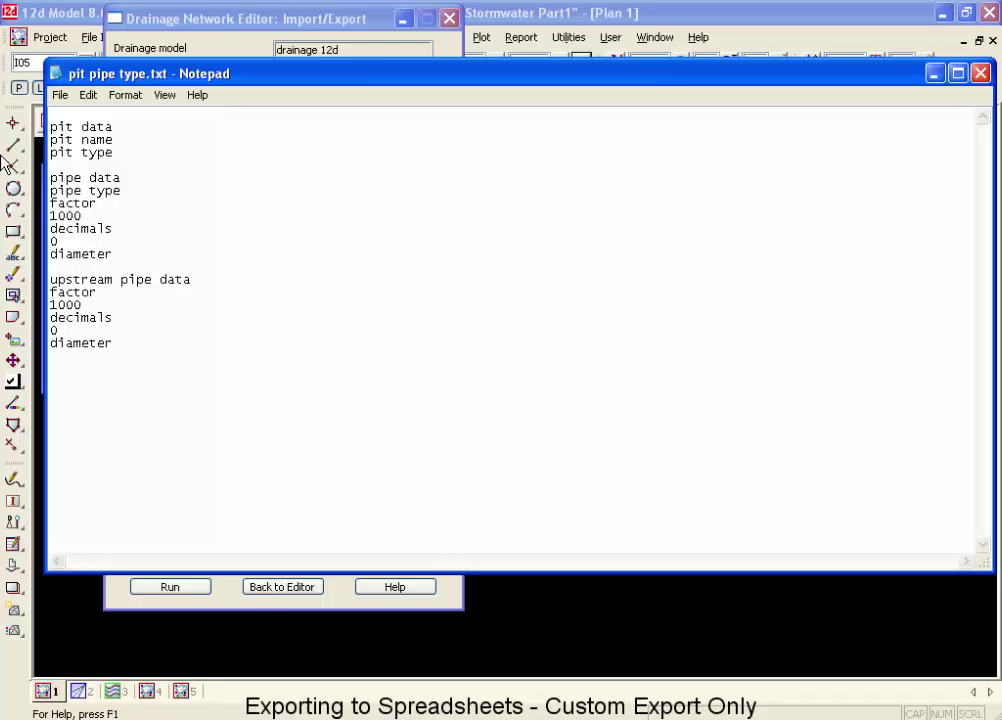
# Save and close pit pipe type.txt, and export the drainage model to the spreadsheet clipboard with this customised list
pyautogui.click(980, 73)
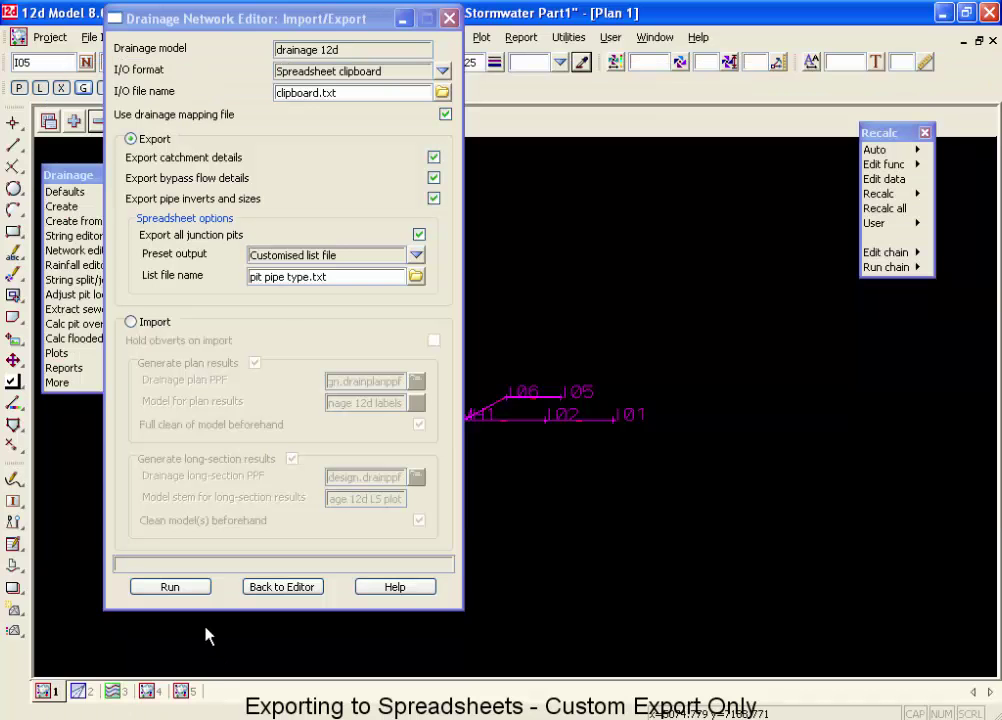
pyautogui.click(192, 588)
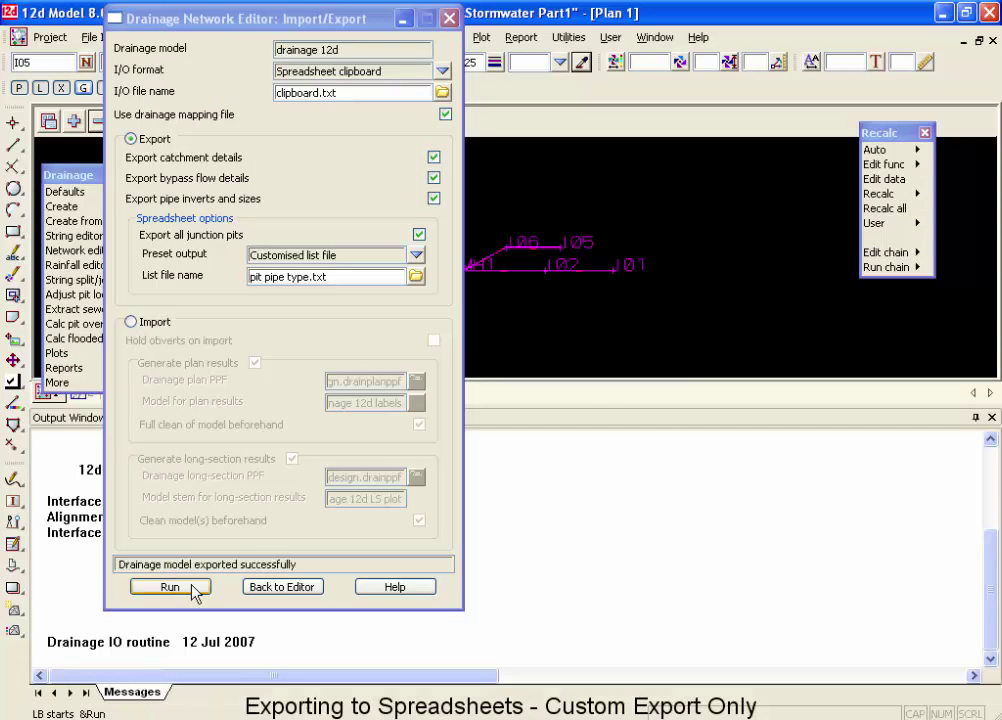
# Switch to Excel, dismiss the floating clipboard and paste the new export beside the lower table, starting at cell G15
pyautogui.hotkey('alt', 'Tab')
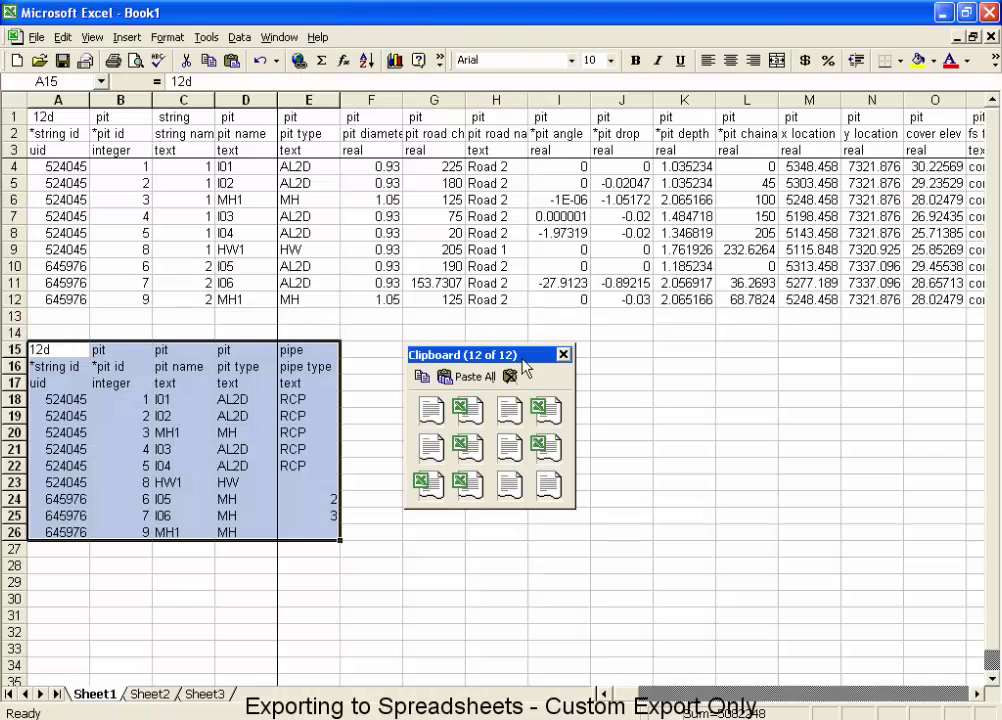
pyautogui.click(563, 355)
pyautogui.click(442, 337)
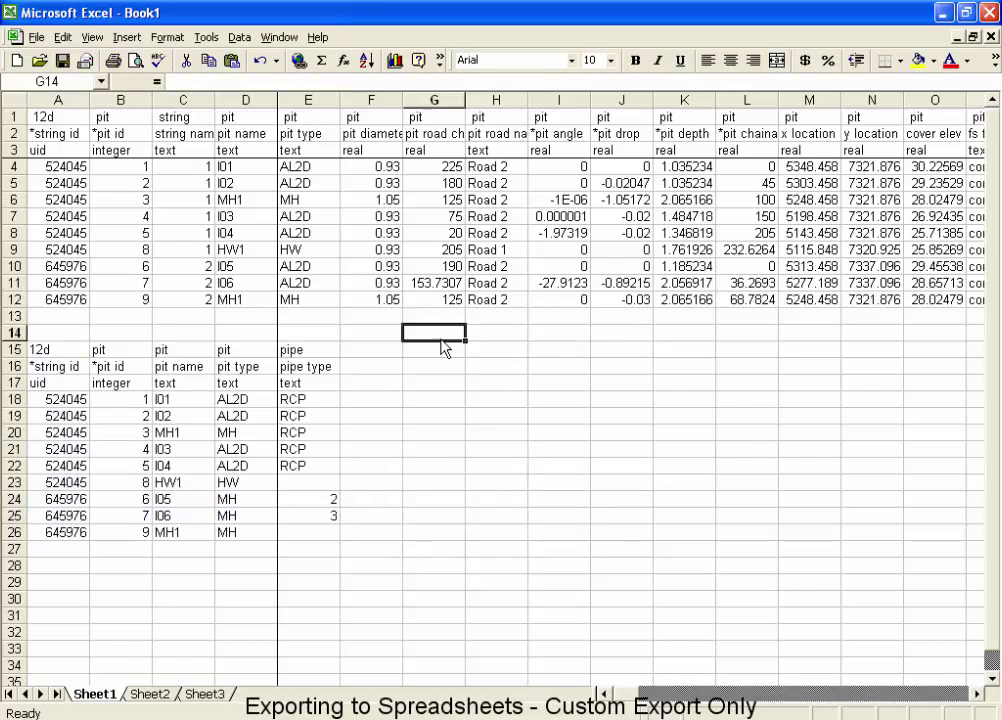
pyautogui.click(441, 346)
pyautogui.write('pit\tpit\tpipe\tpipe\tupstream pipe1\tupstream pipe2 pit name\tpit type\tpipe type\tdiameter\tdiameter\tdiameter text\ttext\ttext\treal\treal\treal I01\tAL2D\tRCP\t375\t\t I02\tAL2D\tRCP\t375\t375\t MH1\tMH\tRCP\t525\t375\t525 I03\tAL2D\tRCP\t525\t525\t I04\tAL2D\tRCP\t525\t525\t HW1\tHW\t\t\t525\t I05\tMH\t2\t525\t\t I06\tMH\t3\t525\t525\t MH1\tMH\t\t\t525')
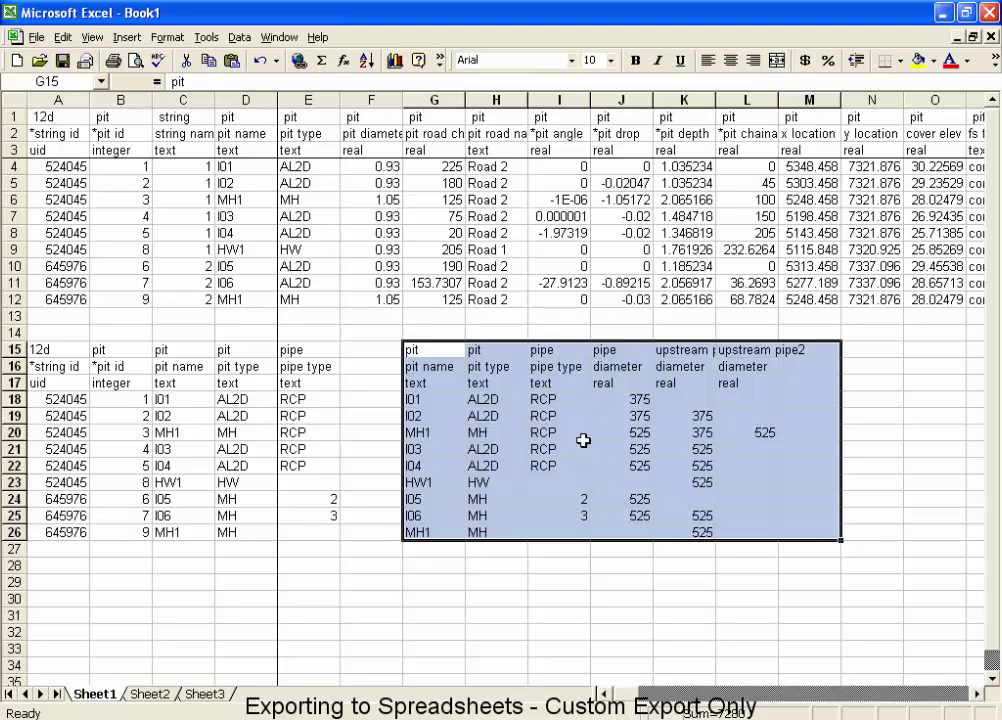
# Review the pipe diameter and upstream pipe diameter columns of the pasted export, starting from pit I01
pyautogui.click(634, 398)
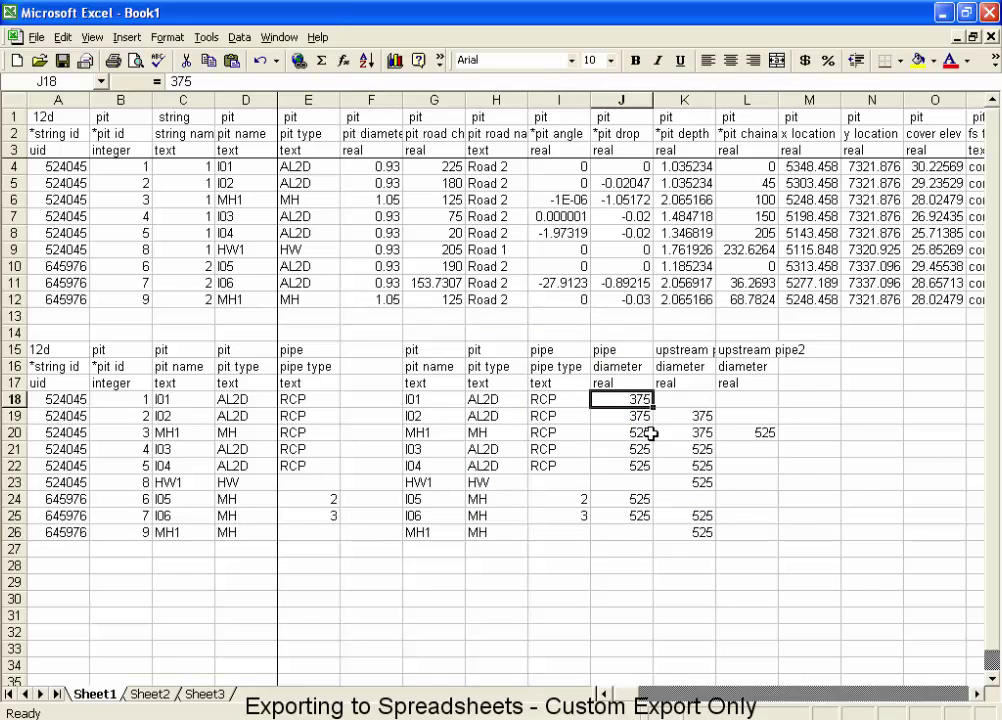
pyautogui.press('Right')
pyautogui.press('Right')
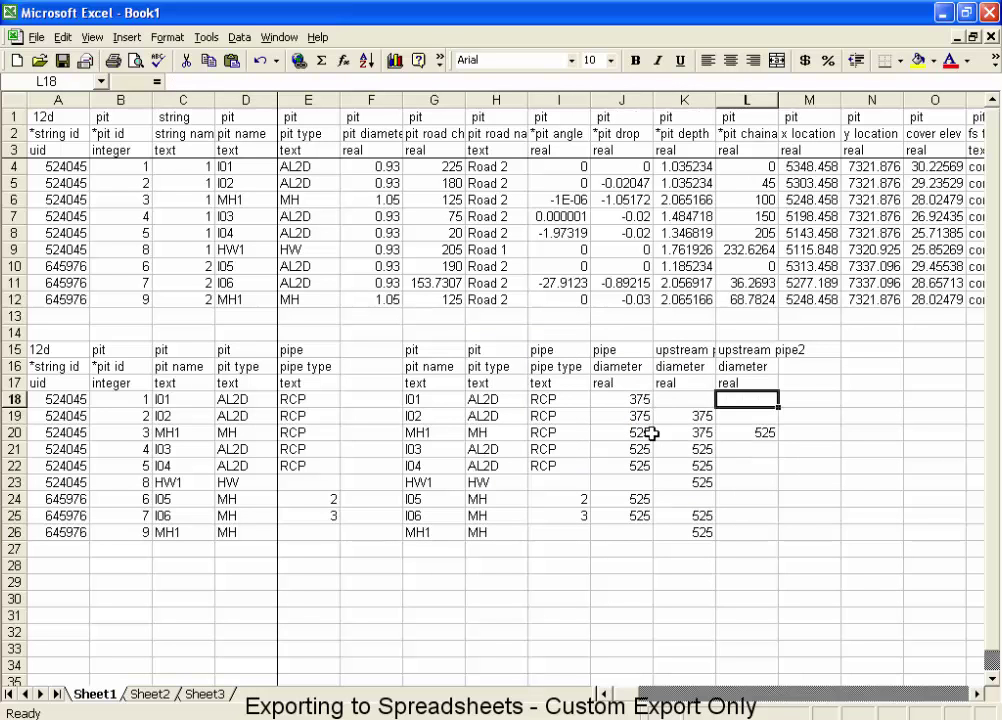
# Examine the pipe and upstream pipe diameters exported for pits I02 and MH1
pyautogui.press('Left')
pyautogui.press('Left')
pyautogui.press('Down')
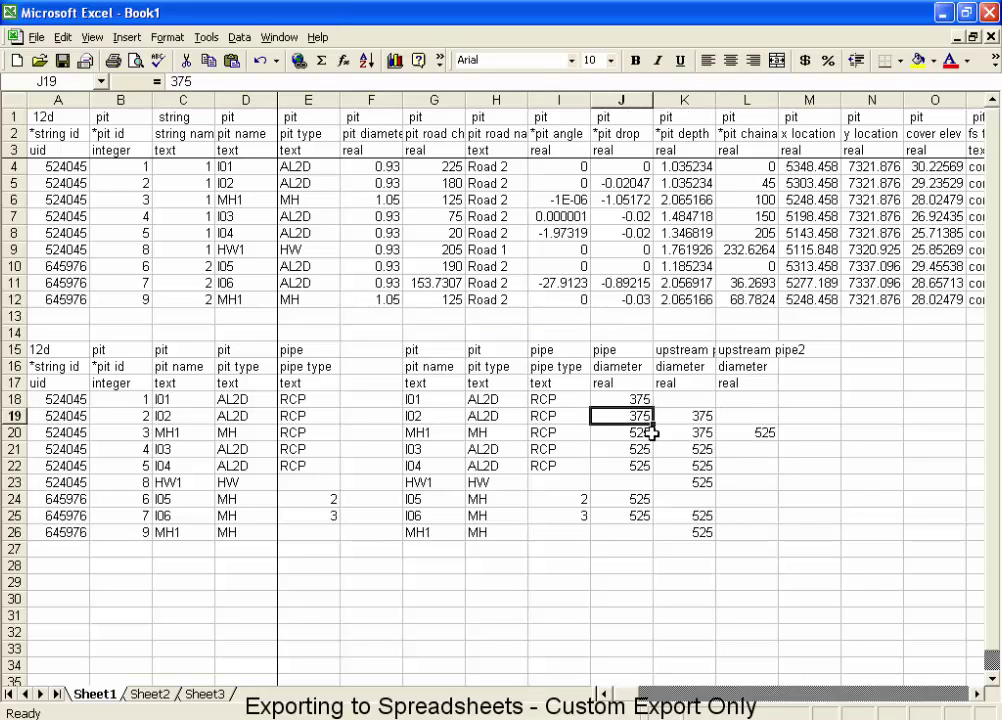
pyautogui.press('Right')
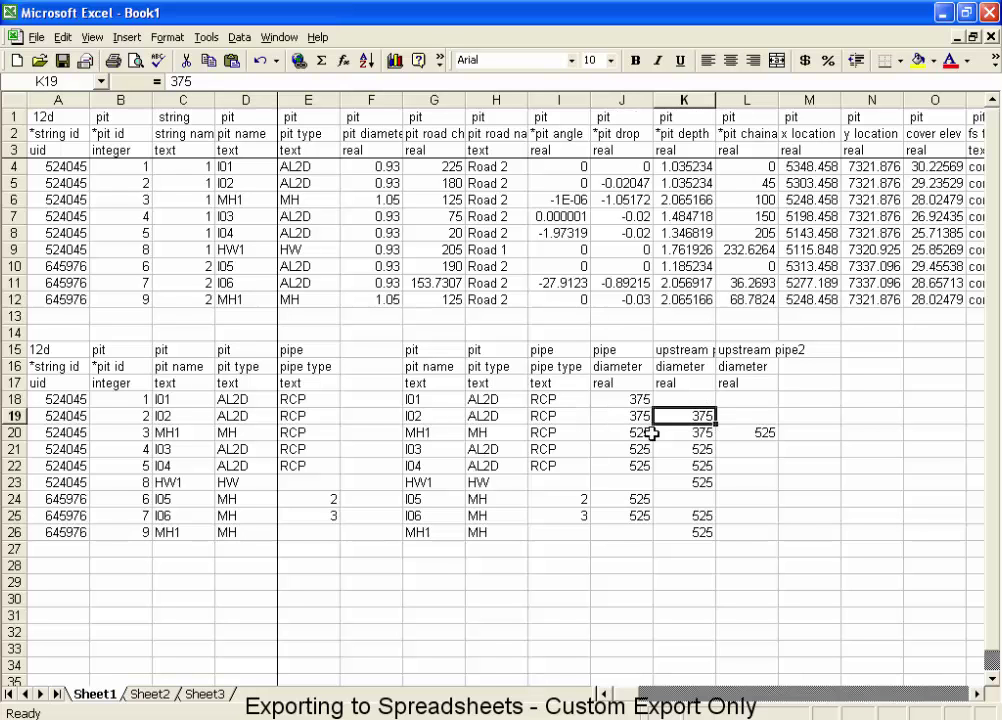
pyautogui.press('Left')
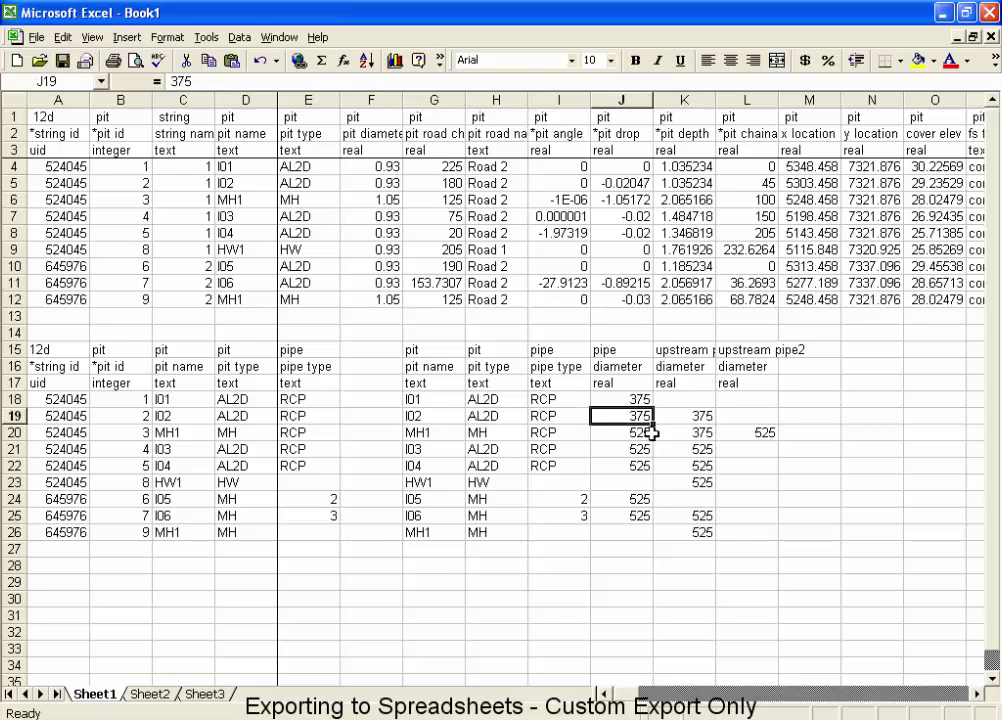
pyautogui.press('Down')
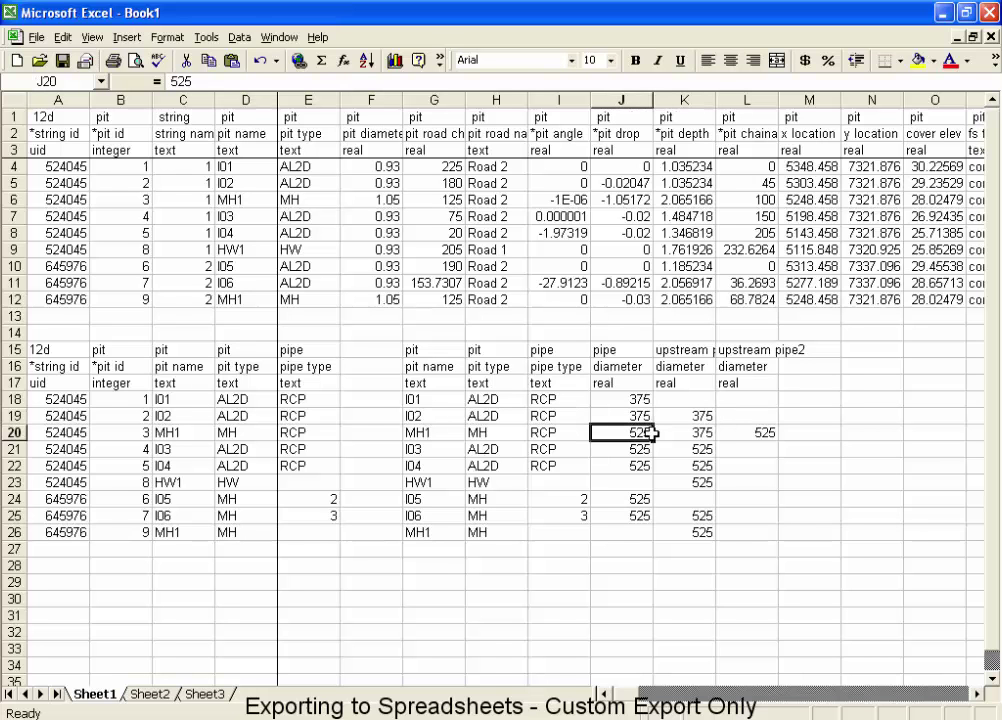
pyautogui.click(708, 436)
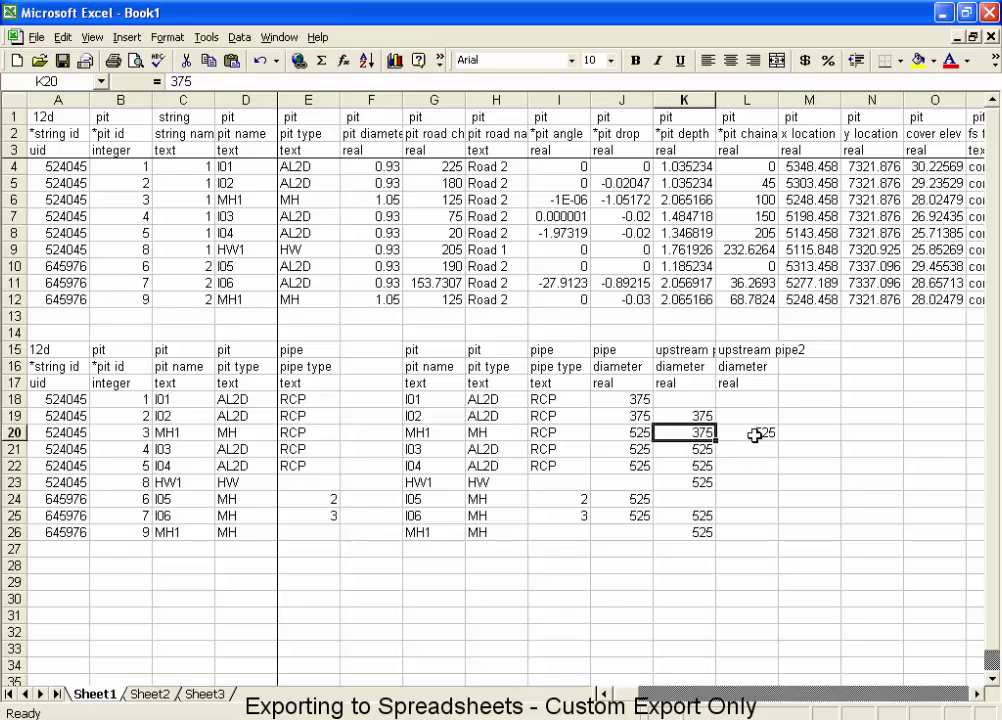
pyautogui.click(761, 434)
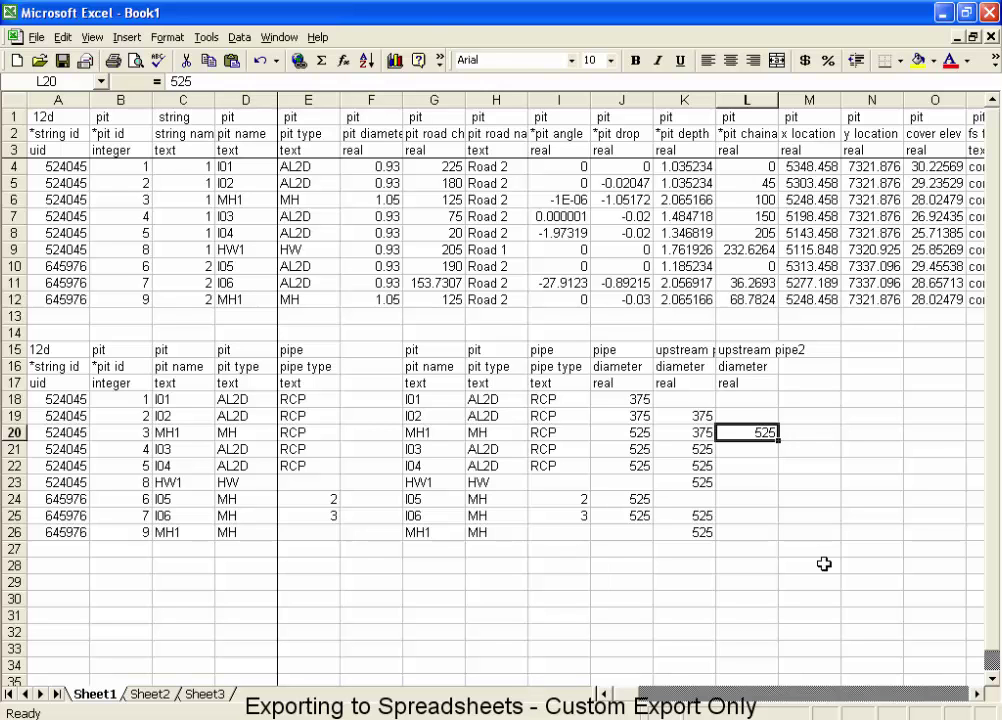
# Switch to 12d Model, return to the Drainage Network Editor and inspect the pipe downstream of pit MH1
pyautogui.hotkey('alt', 'Tab')
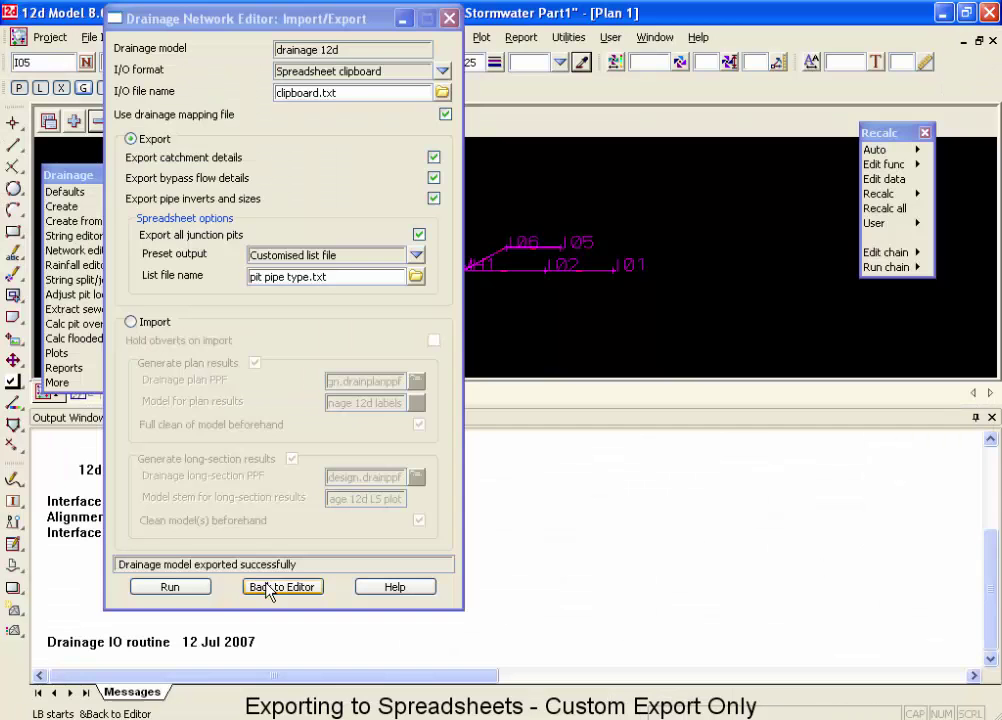
pyautogui.click(271, 586)
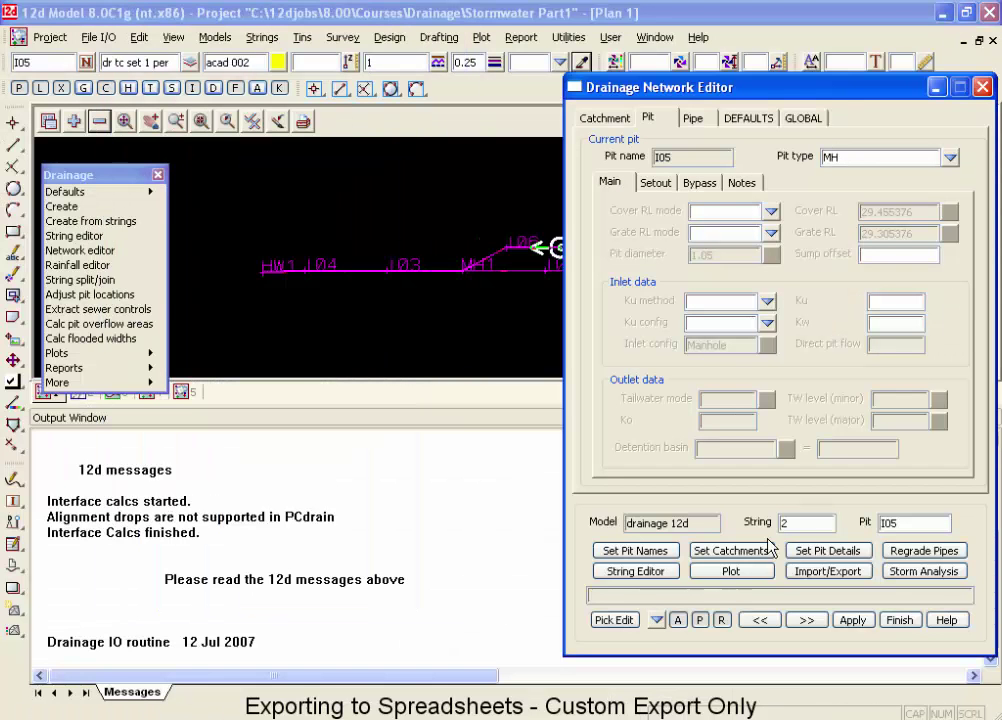
pyautogui.click(656, 621)
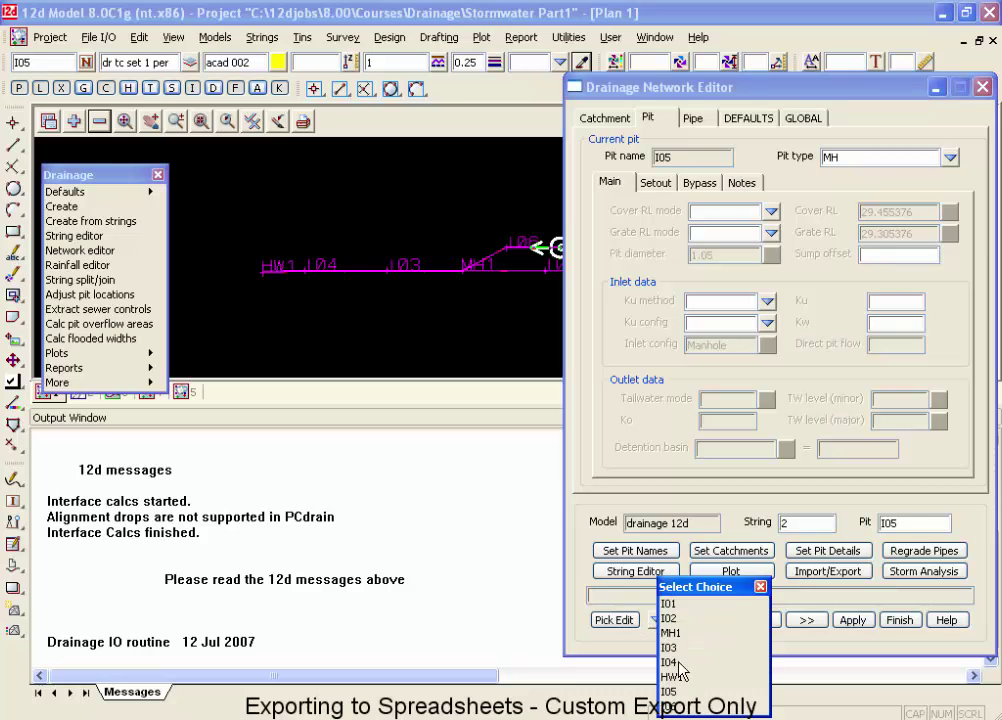
pyautogui.click(675, 634)
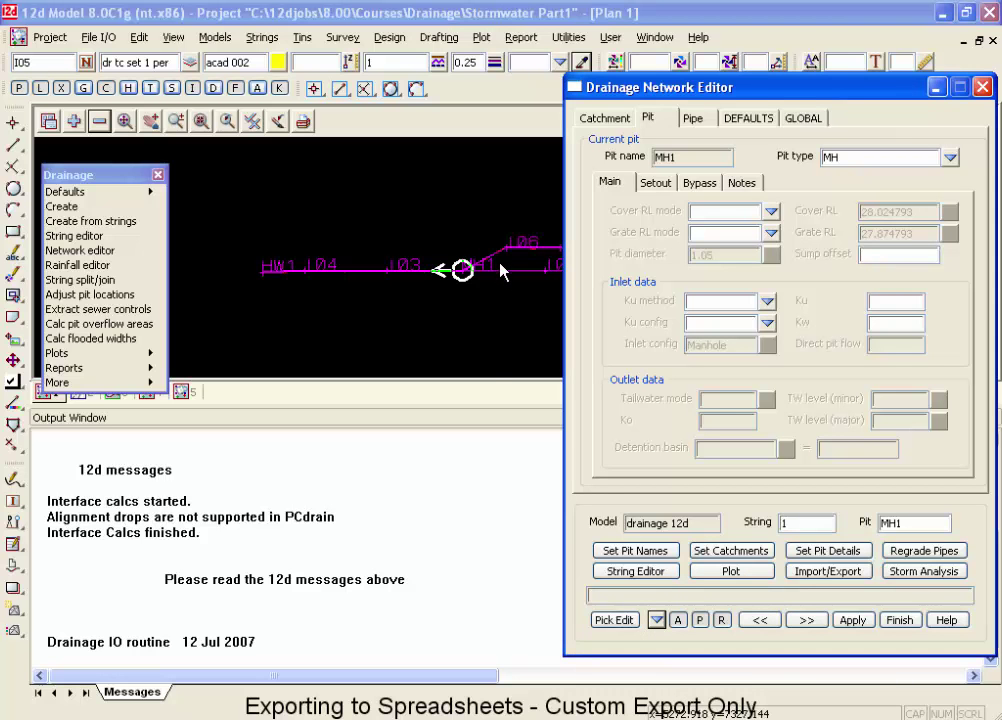
pyautogui.click(692, 118)
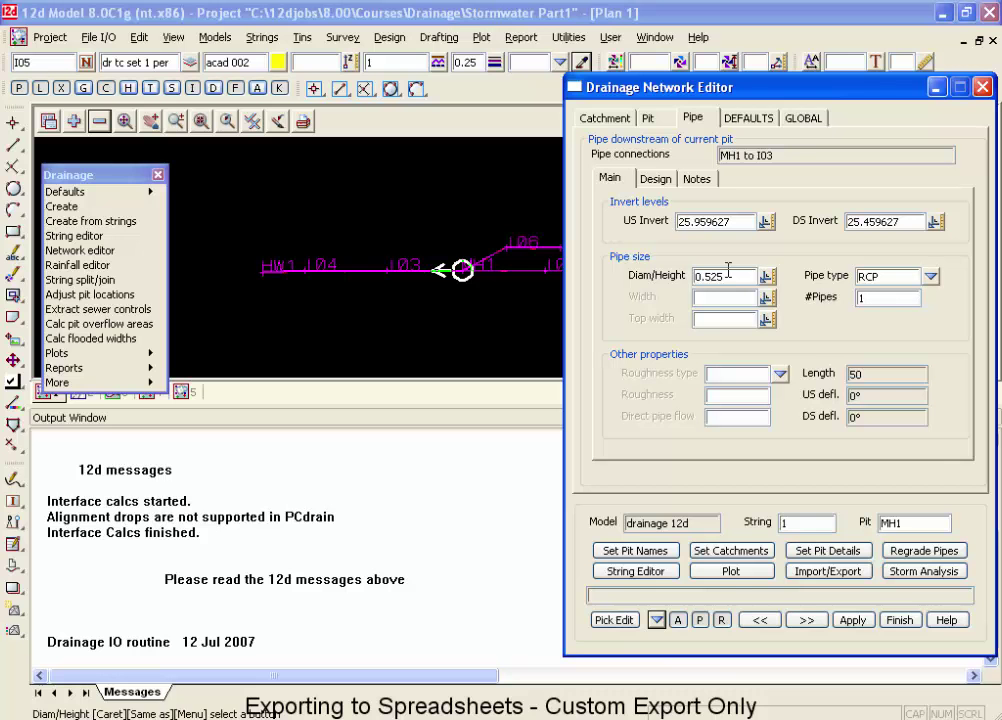
# Inspect the two pipes entering MH1, from pit I06 and from pit I02, keeping the plan view uncovered
pyautogui.click(655, 621)
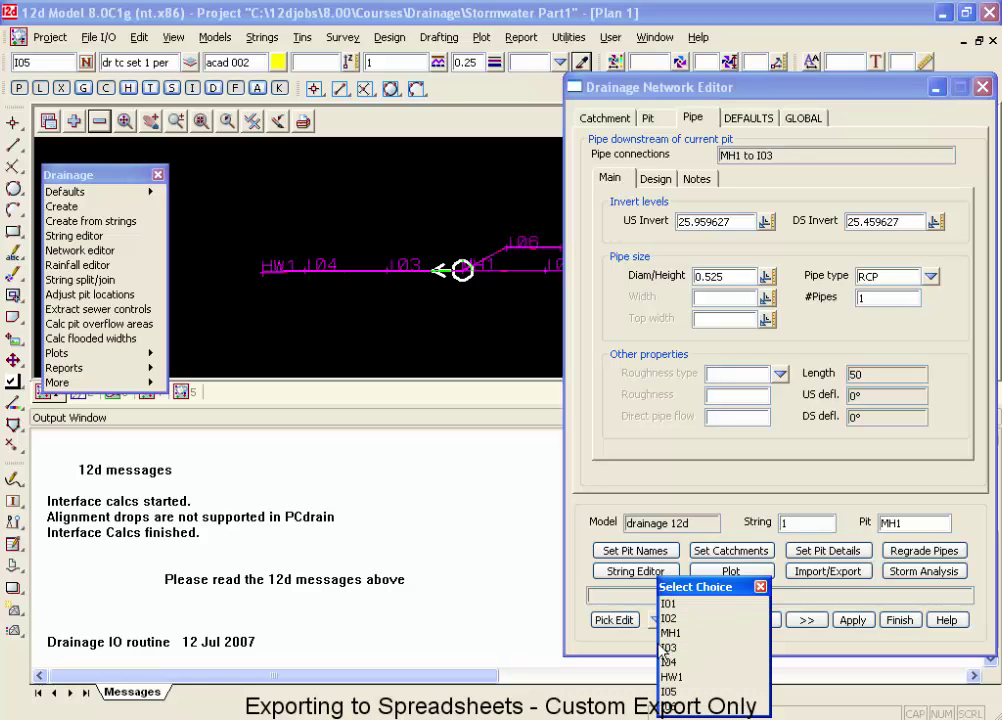
pyautogui.click(667, 705)
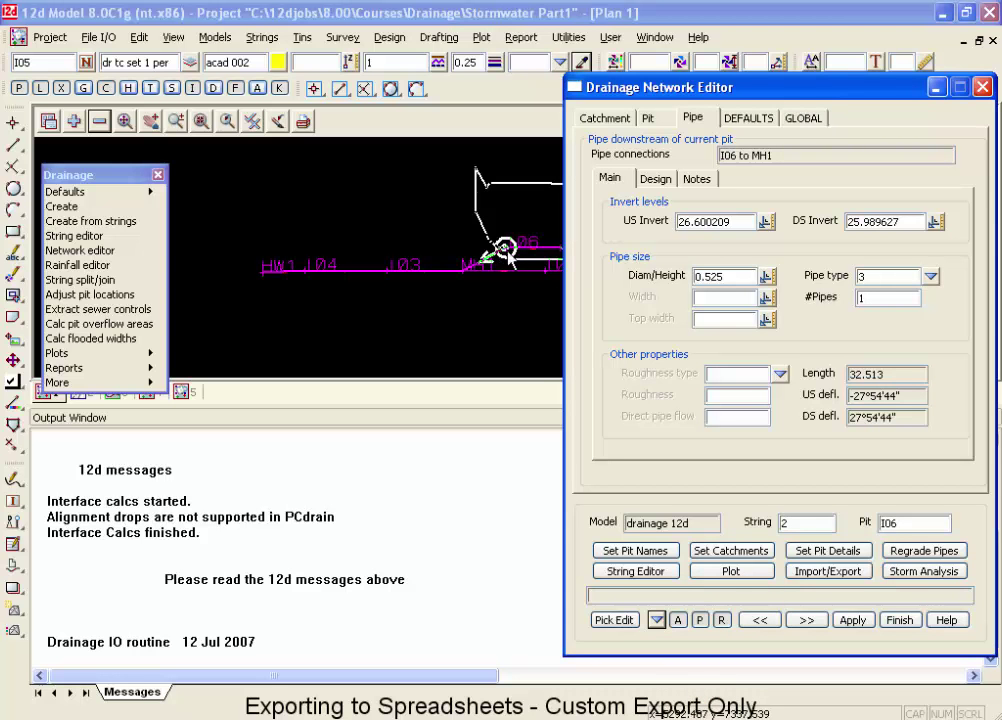
pyautogui.moveTo(624, 89); pyautogui.dragTo(721, 98)
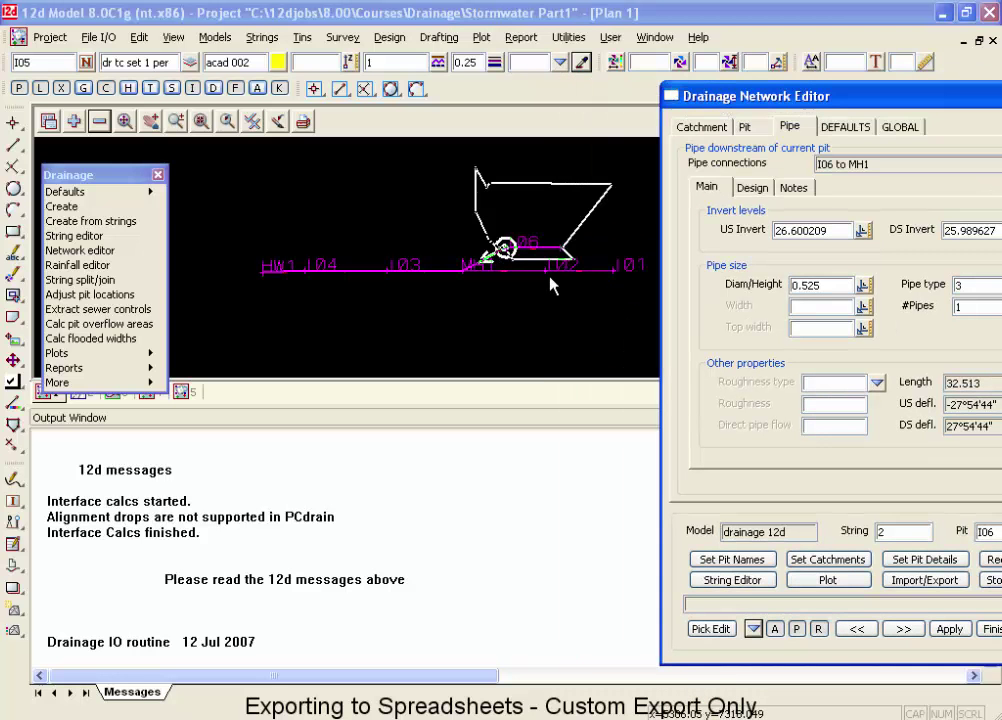
pyautogui.click(754, 628)
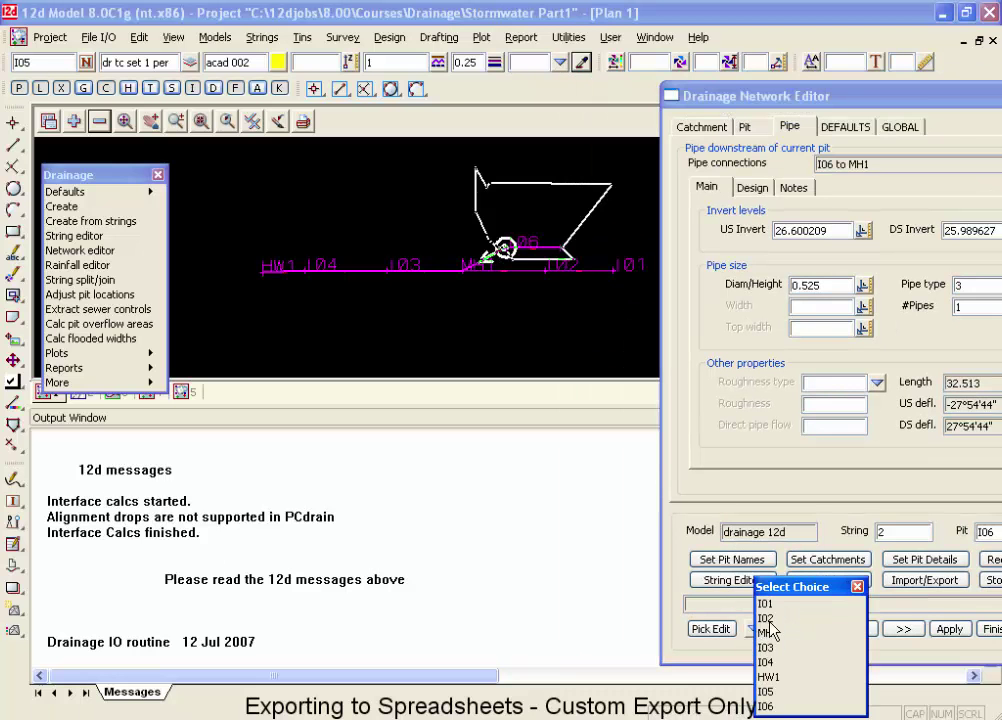
pyautogui.click(770, 620)
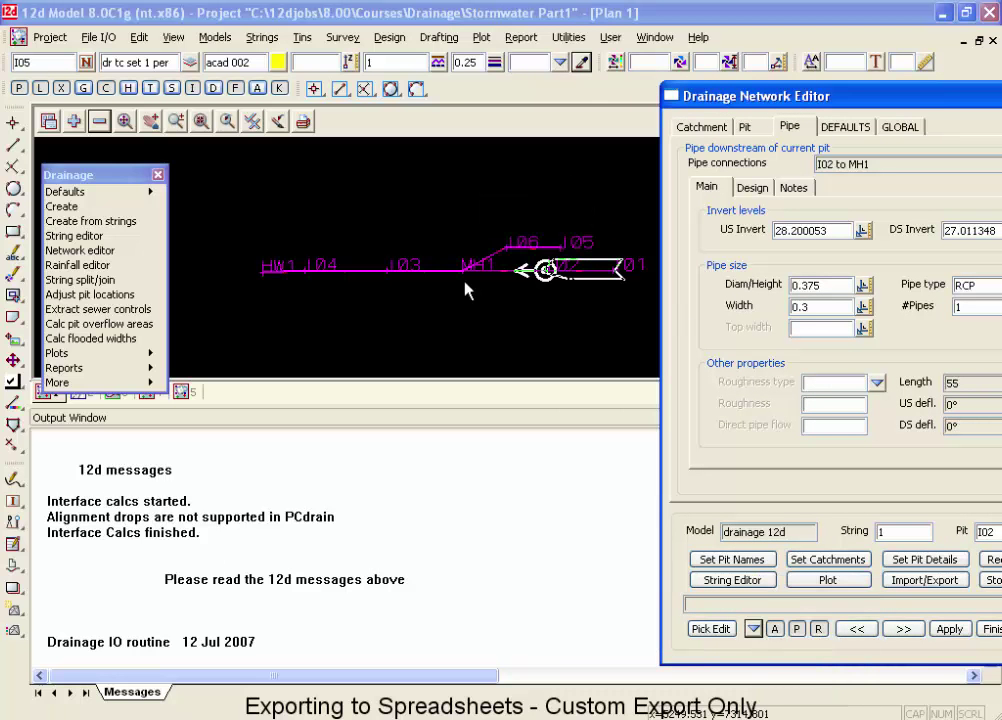
# Switch to Excel and replace the headings in G17 and H17 with Name and Pit Type
pyautogui.hotkey('alt', 'Tab')
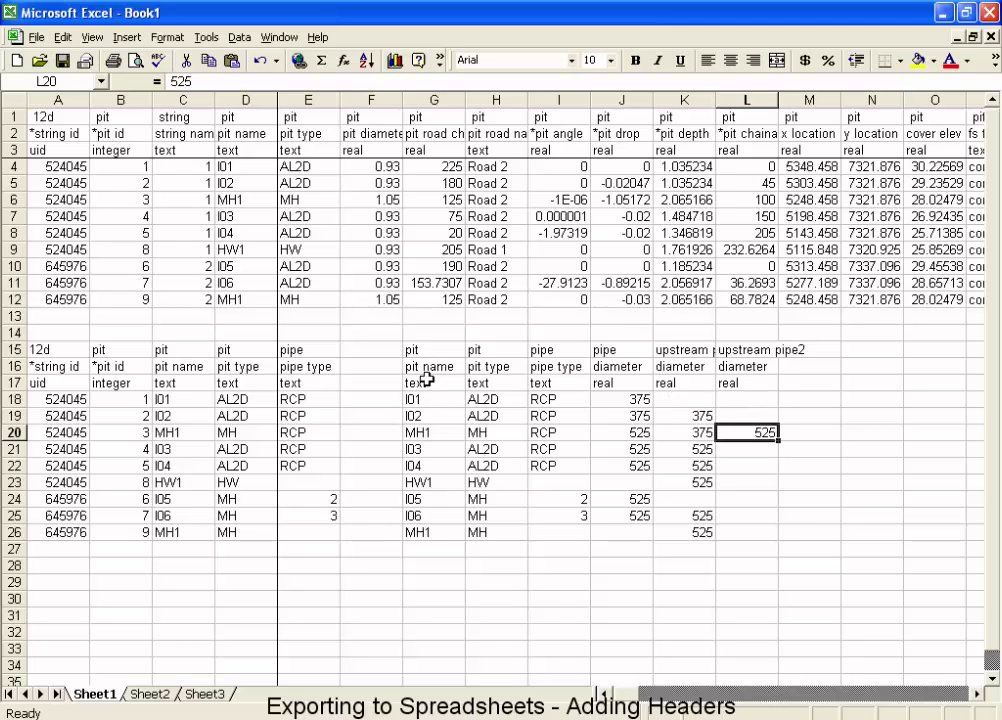
pyautogui.click(425, 385)
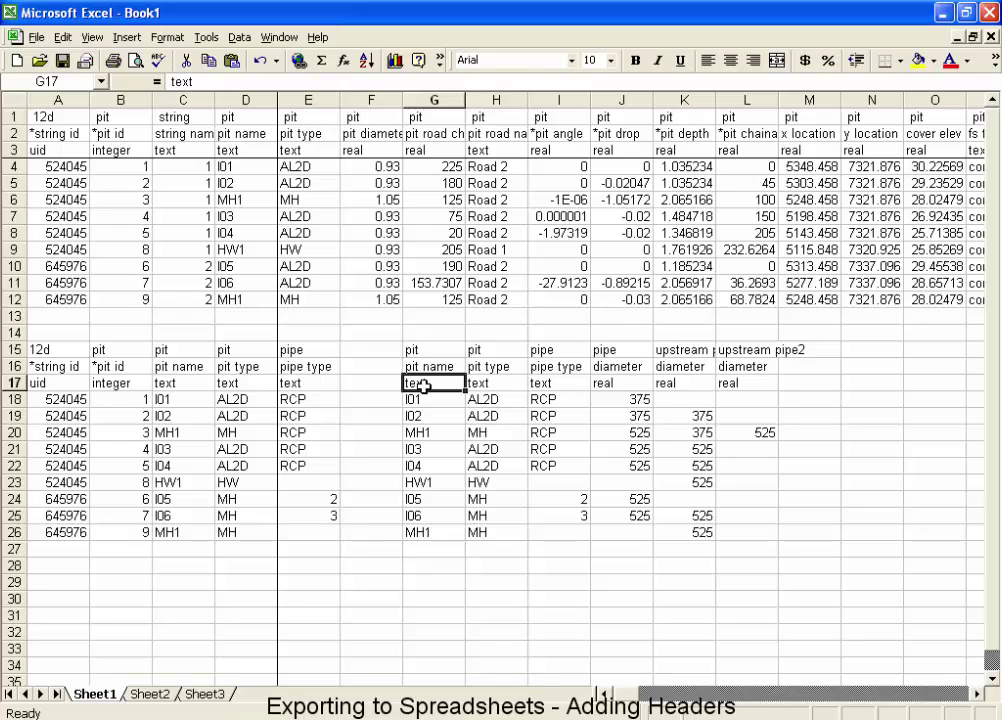
pyautogui.write('Name')
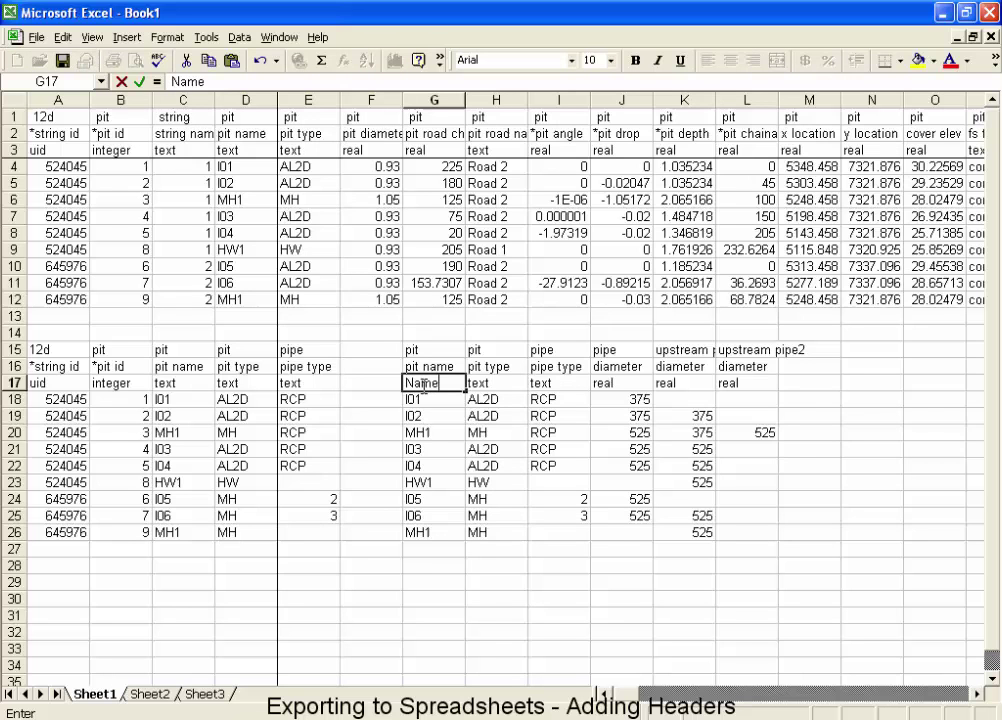
pyautogui.press('Return')
pyautogui.press('Up')
pyautogui.press('Right')
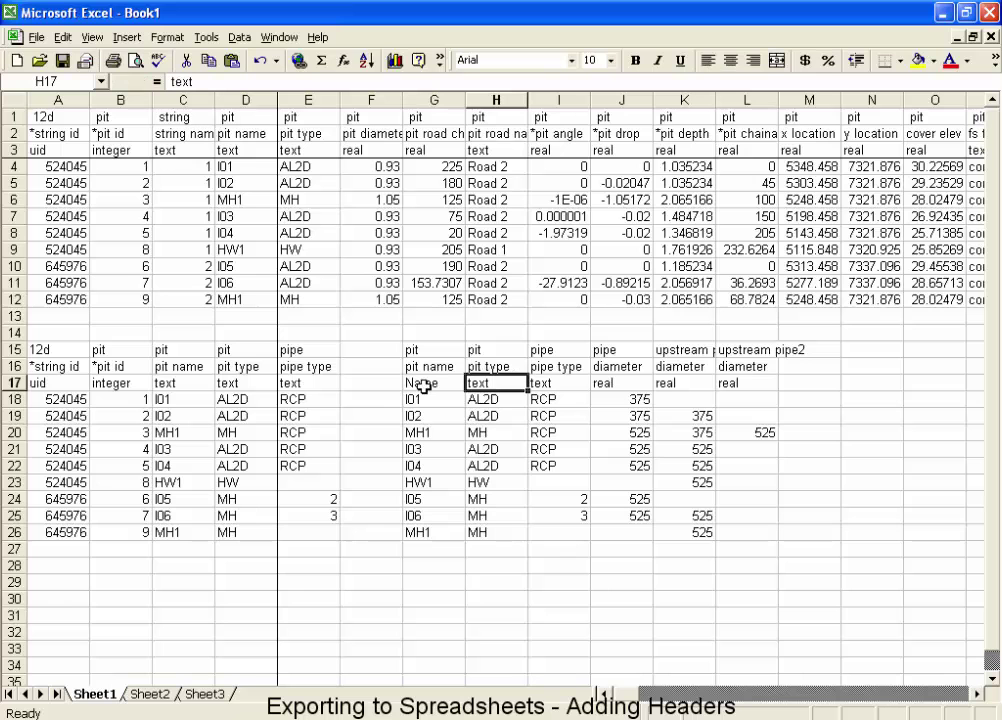
pyautogui.write('Pit Type')
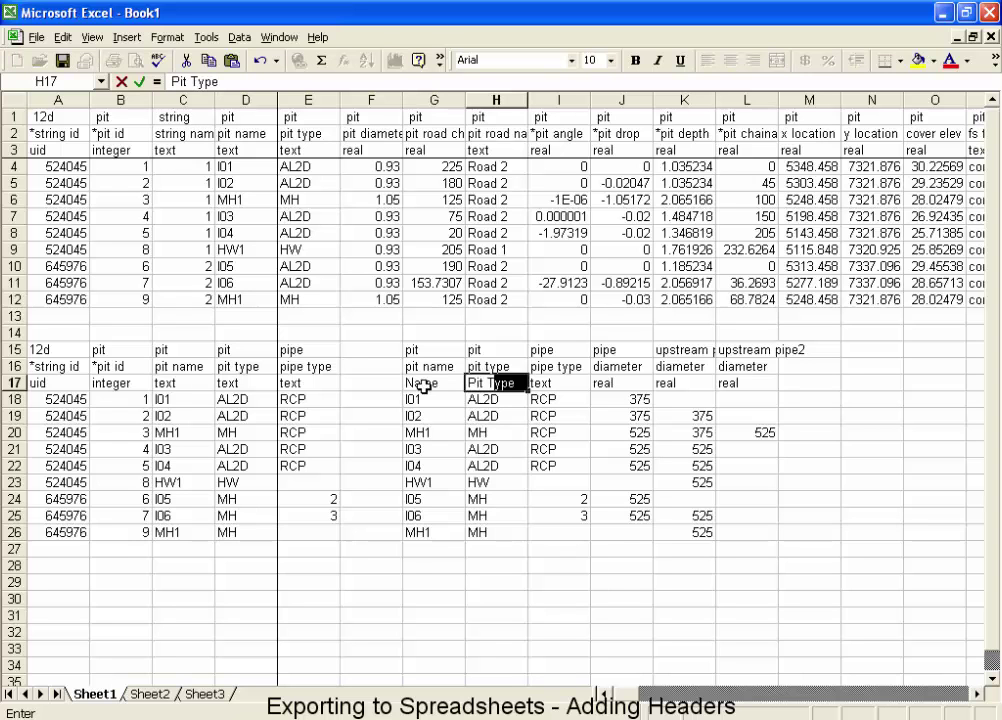
pyautogui.press('Return')
pyautogui.press('Up')
pyautogui.press('Right')
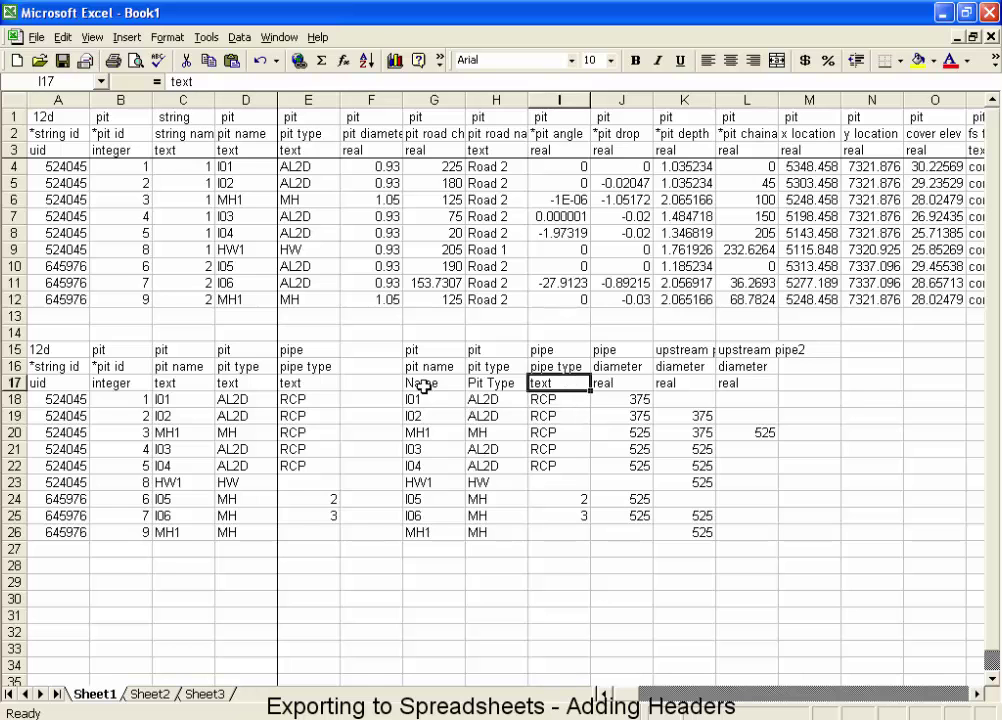
# Set the headings in I17 and J17 to "pipe type" and "DS diam (mm)"
pyautogui.write('Pipe')
pyautogui.press('BackSpace')
pyautogui.write('T')
pyautogui.press('Return')
pyautogui.press('Up')
pyautogui.press('Right')
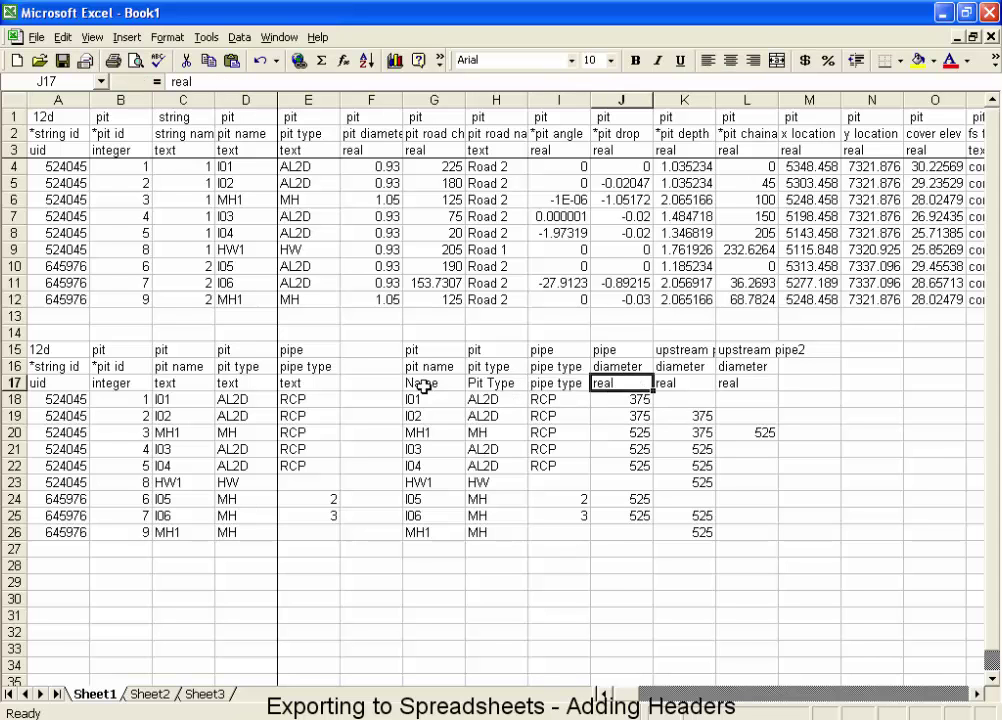
pyautogui.write('DS')
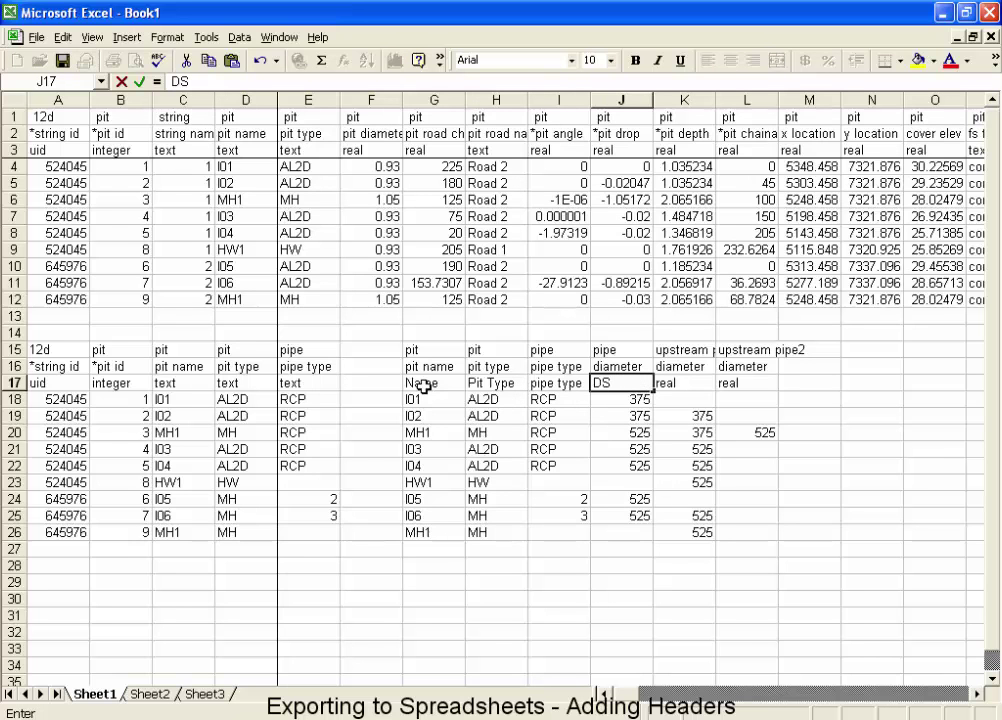
pyautogui.write(' diam (mm)')
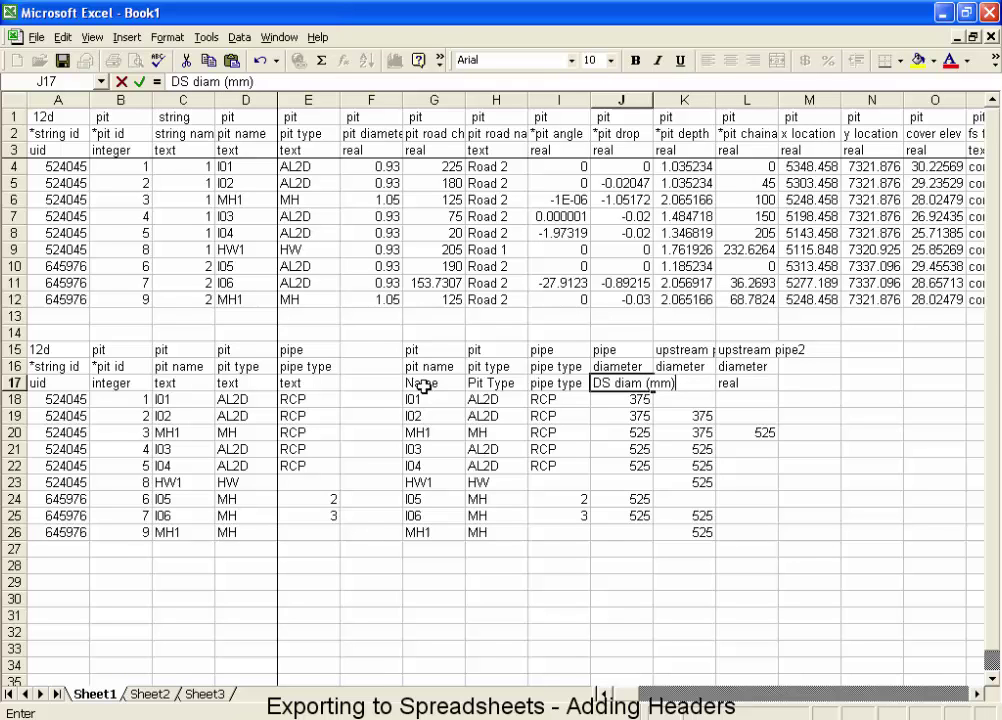
pyautogui.press('Return')
pyautogui.press('Up')
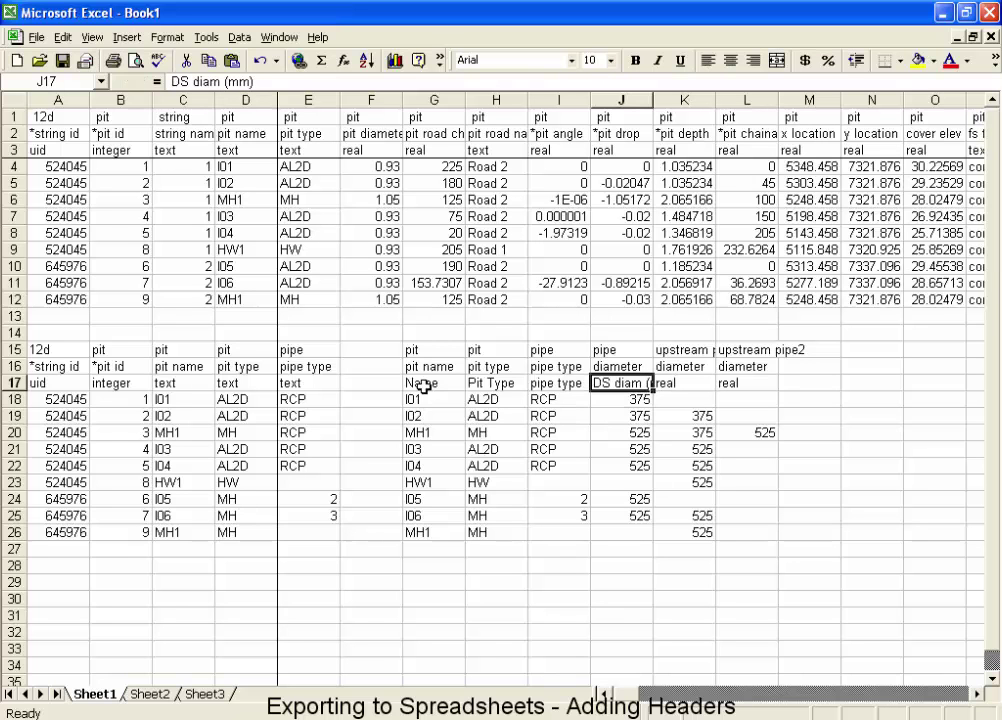
# Copy the DS diam (mm) heading to the two upstream diameter columns, K17 and L17
pyautogui.hotkey('ctrl', 'c')
pyautogui.press('Right')
pyautogui.hotkey('ctrl', 'v')
pyautogui.press('Right')
pyautogui.hotkey('ctrl', 'v')
# Change the heading in L17 to "US diam 1 (mm)" and copy it to K17
pyautogui.press('F2')
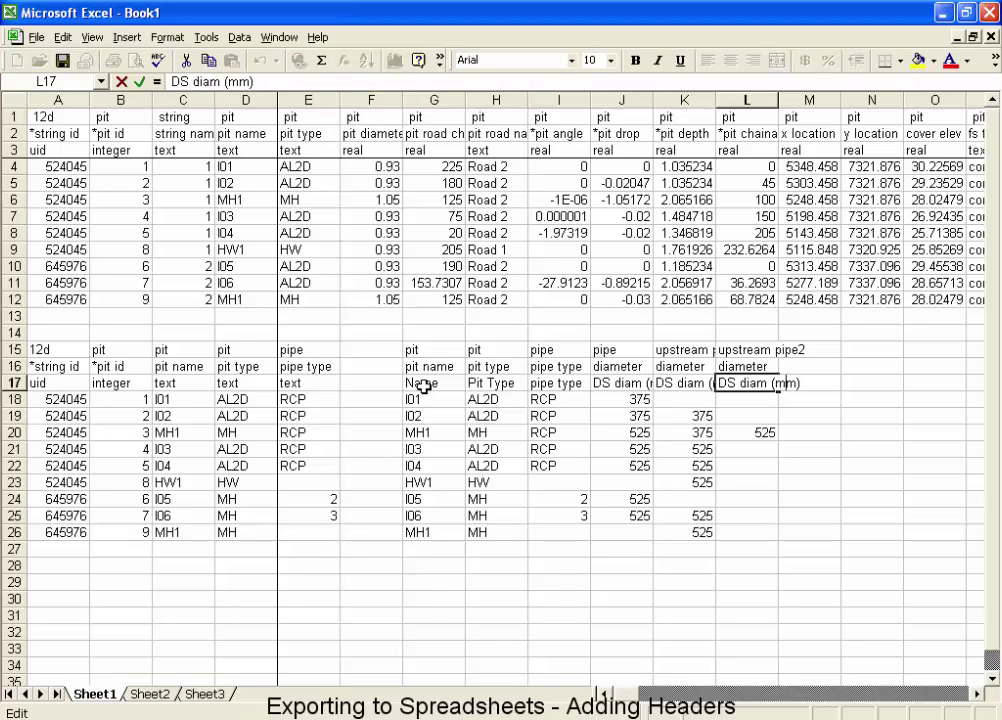
pyautogui.press('Delete')
pyautogui.write('U')
pyautogui.press('Right')
pyautogui.press('Right')
pyautogui.press('Right')
pyautogui.press('Right')
pyautogui.press('Right')
pyautogui.press('Right')
pyautogui.press('Right')
pyautogui.write('1')
pyautogui.press('Return')
pyautogui.press('Up')
pyautogui.hotkey('ctrl', 'c')
pyautogui.press('Left')
pyautogui.hotkey('ctrl', 'v')
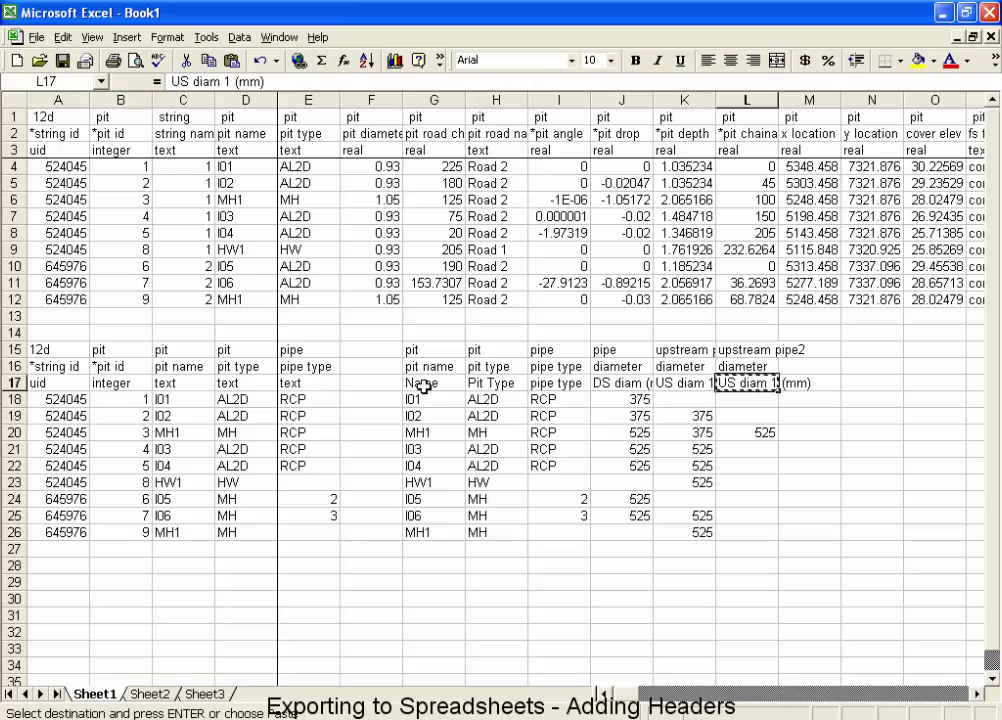
# Change the heading in L17 to "US diam 2 (mm)"
pyautogui.press('Right')
pyautogui.press('F2')
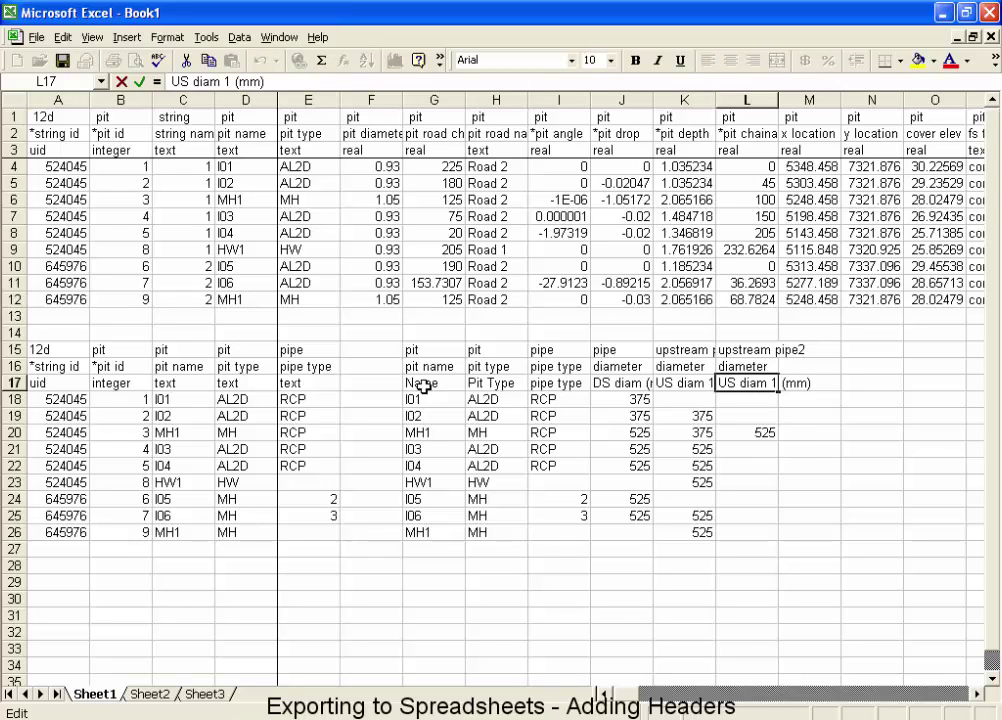
pyautogui.press('BackSpace')
pyautogui.write('2')
pyautogui.press('Return')
# Copy the complete row of new headings, G17 to L17
pyautogui.press('Up')
pyautogui.press('Left')
pyautogui.press('Left')
pyautogui.press('Left')
pyautogui.press('Left')
pyautogui.press('Left')
pyautogui.hotkey('shift', 'Right')
pyautogui.hotkey('shift', 'Right')
pyautogui.hotkey('shift', 'Right')
pyautogui.hotkey('shift', 'Right')
pyautogui.hotkey('shift', 'Right')
pyautogui.hotkey('ctrl', 'c')
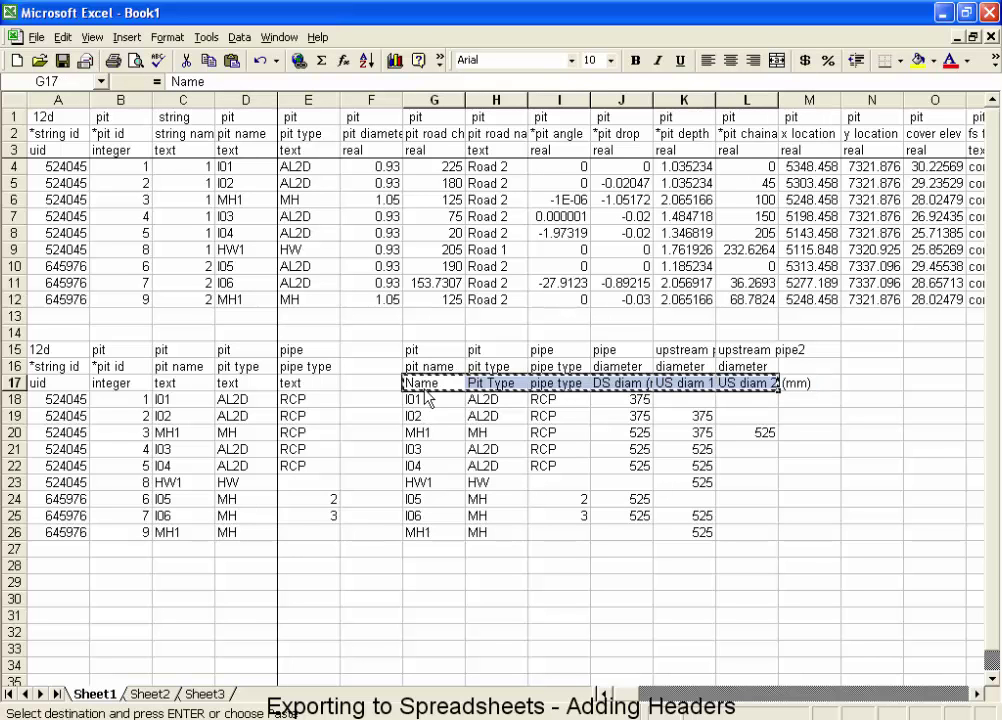
# Switch to 12d Model and open the customised list file pit pipe type.txt from the drainage import/export settings
pyautogui.hotkey('alt', 'Tab')
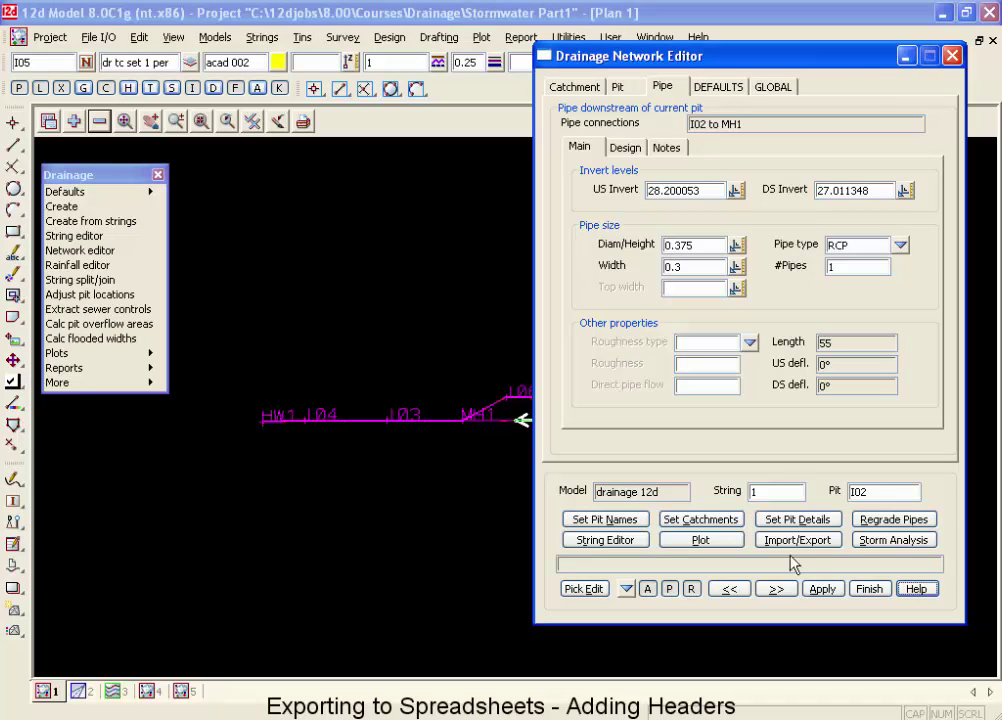
pyautogui.click(797, 539)
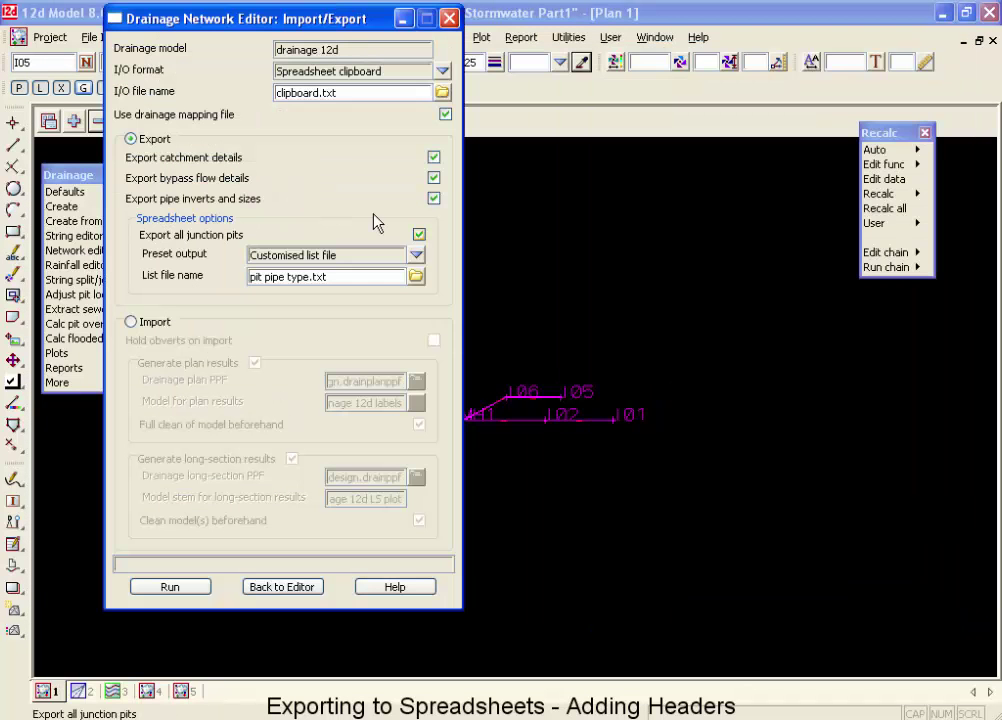
pyautogui.click(415, 276)
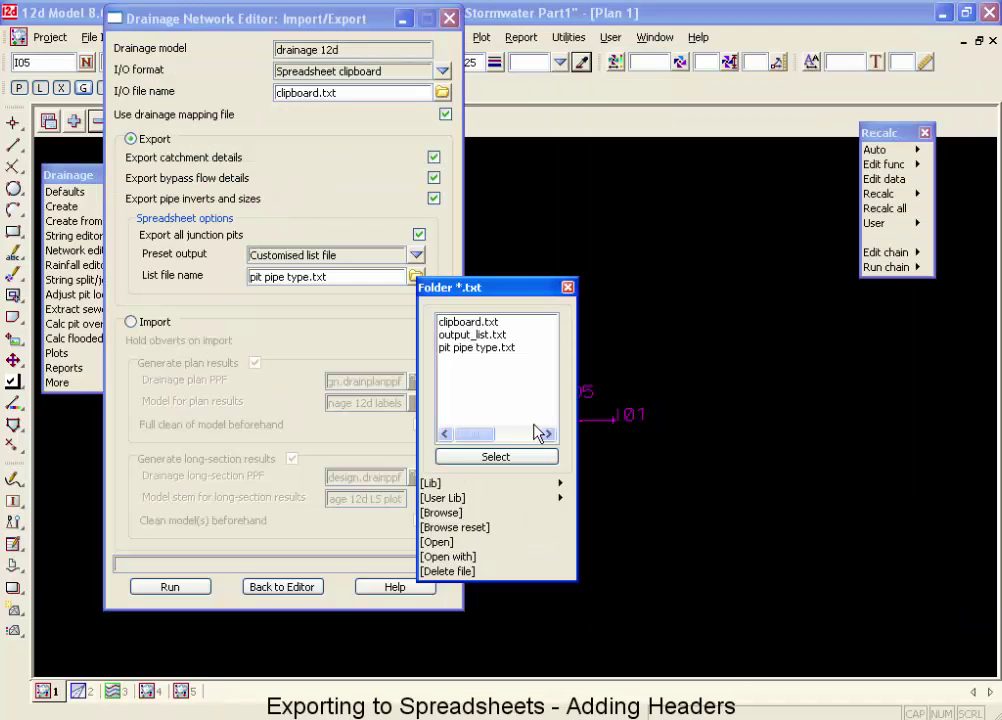
pyautogui.click(445, 542)
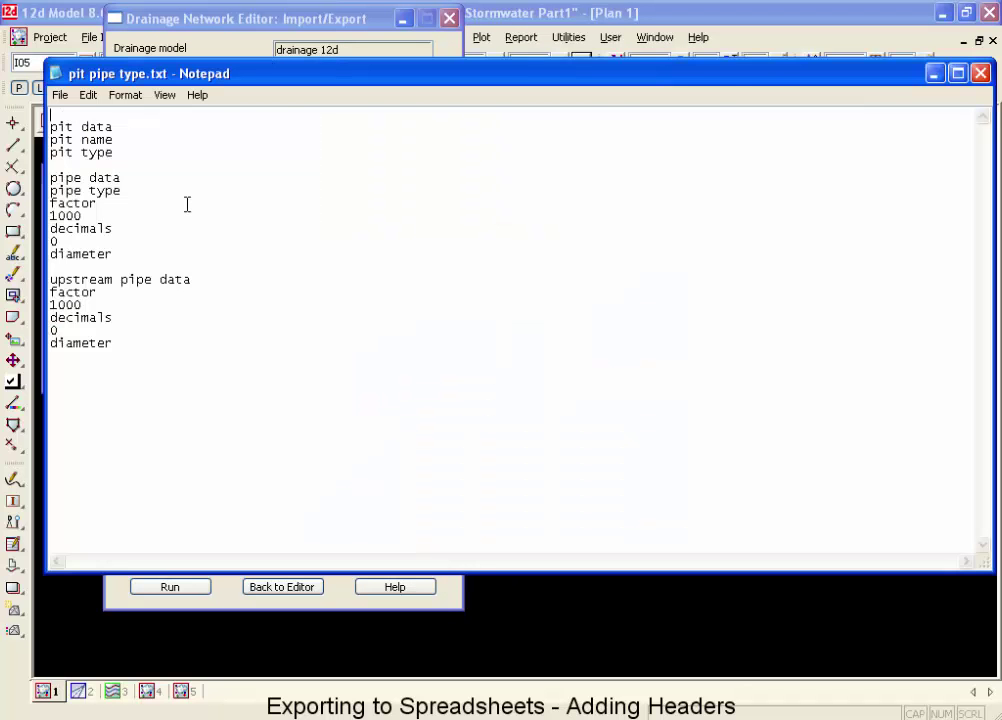
# Paste the copied headings at the start of the list file and add a "header" line above them
pyautogui.hotkey('ctrl', 'v')
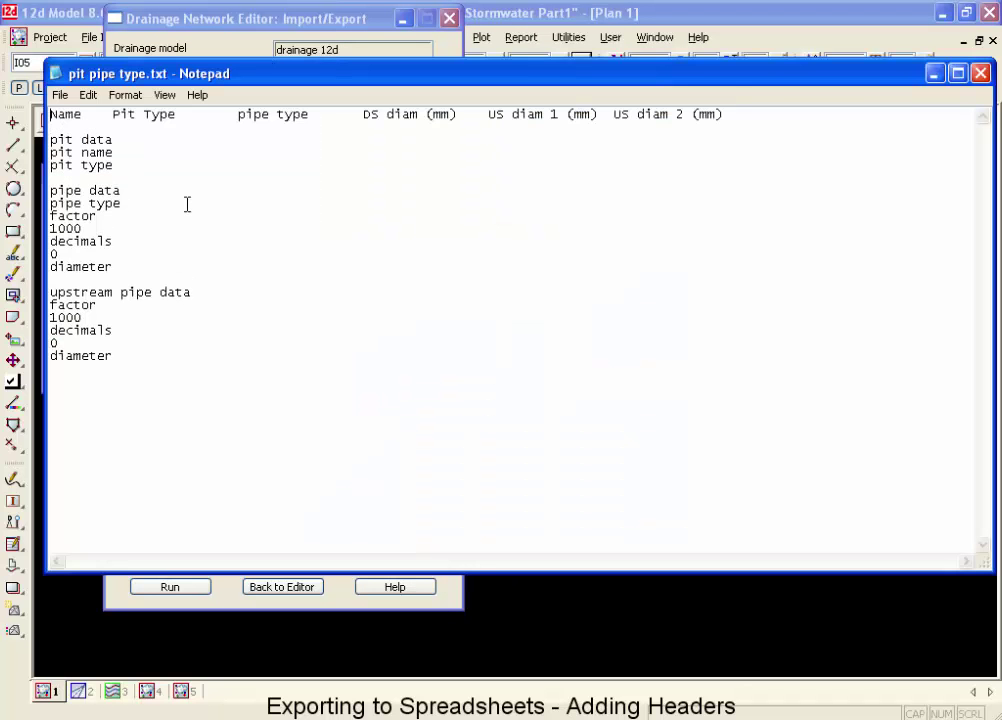
pyautogui.press('Return')
pyautogui.write('header')
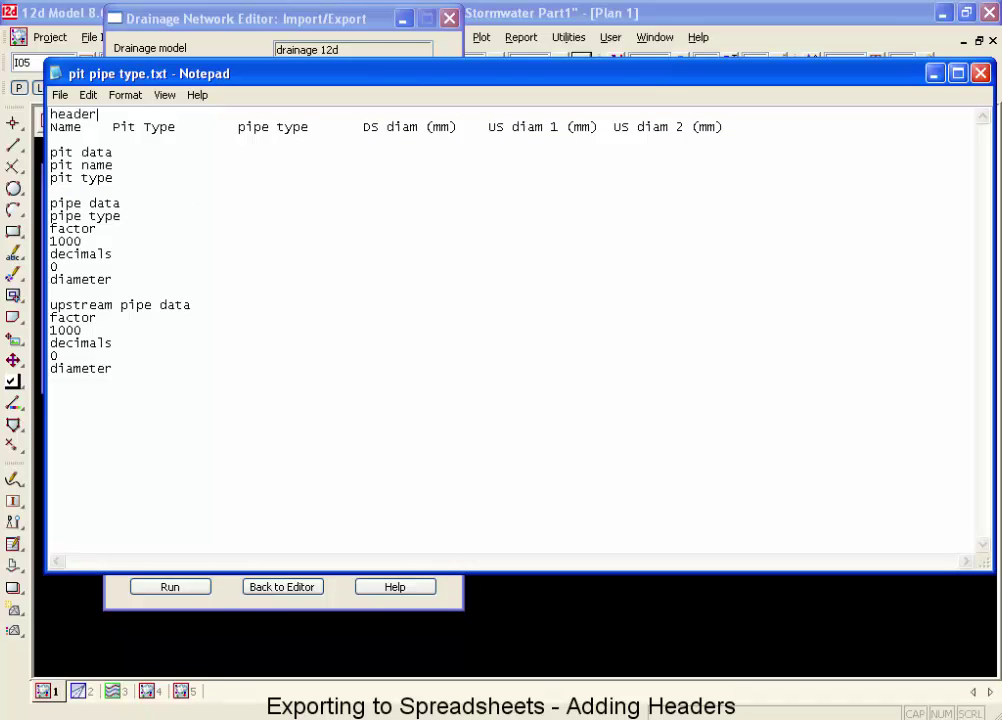
pyautogui.press('Down')
pyautogui.press('Left')
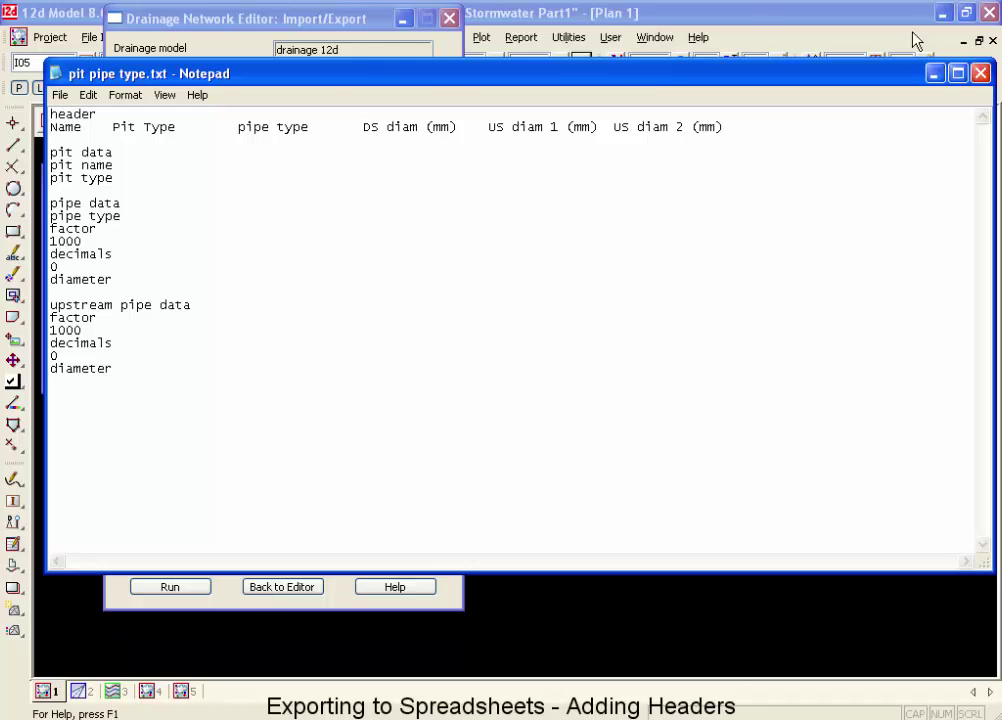
# Save and close pit pipe type.txt, and export the drainage model to the spreadsheet clipboard with the added header
pyautogui.click(981, 73)
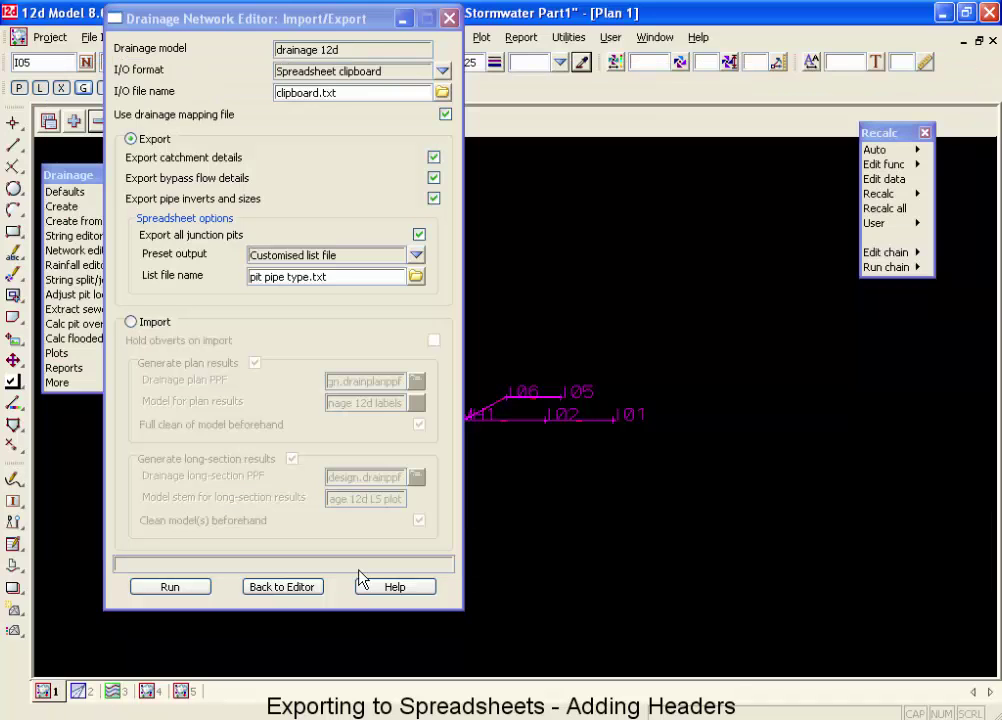
pyautogui.click(170, 591)
# Switch to Excel and paste the export with custom headings beside the previous one, starting at cell N16
pyautogui.hotkey('alt', 'Tab')
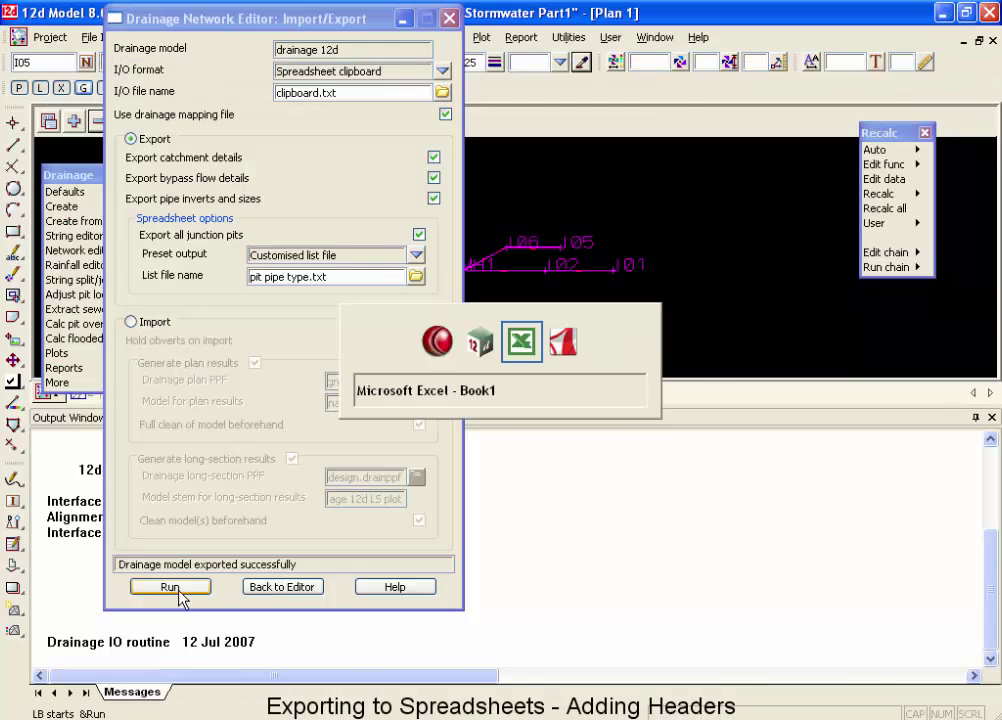
pyautogui.press('Right')
pyautogui.press('Right')
pyautogui.press('Right')
pyautogui.press('Right')
pyautogui.press('Right')
pyautogui.press('Right')
pyautogui.press('Right')
pyautogui.press('Right')
pyautogui.press('Left')
pyautogui.press('Up')
pyautogui.hotkey('ctrl', 'v')
# Review the custom headings across row 16 of the pasted export, from Name to US diam 2 (mm)
pyautogui.press('Right')
pyautogui.press('Right')
pyautogui.press('Right')
pyautogui.press('Right')
pyautogui.press('Right')
pyautogui.press('Right')
pyautogui.press('Right')
pyautogui.press('Right')
pyautogui.press('Left')
pyautogui.press('Left')
pyautogui.press('Left')
pyautogui.press('Left')
pyautogui.press('Left')
pyautogui.press('Left')
pyautogui.press('Left')
pyautogui.press('Left')
pyautogui.press('Right')
pyautogui.press('Right')
pyautogui.press('Right')
pyautogui.press('Right')
pyautogui.press('Right')
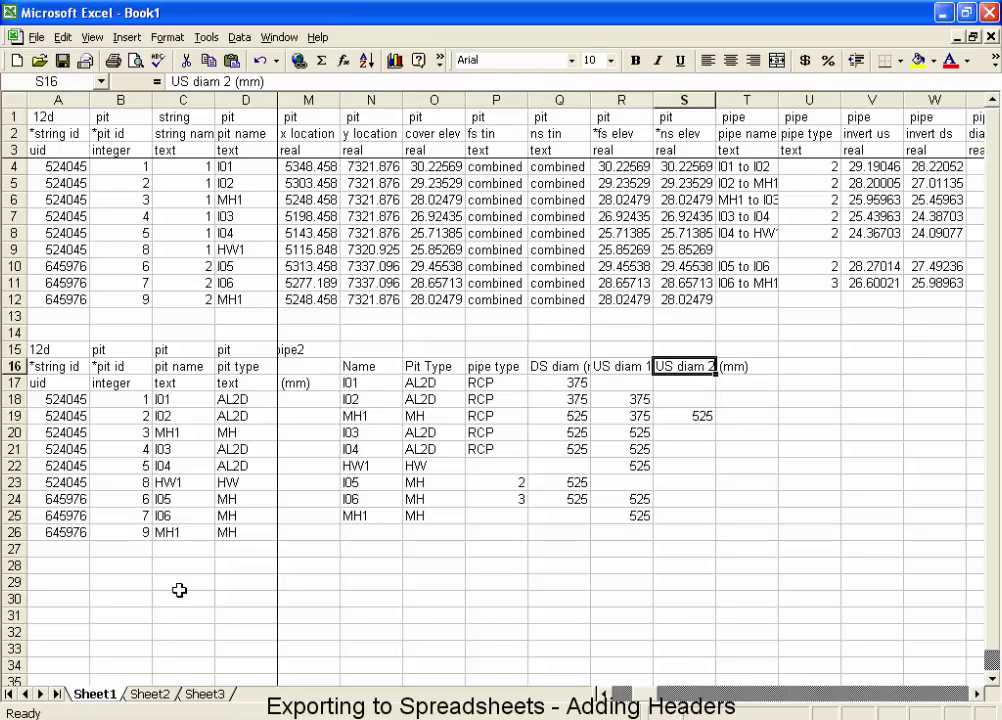